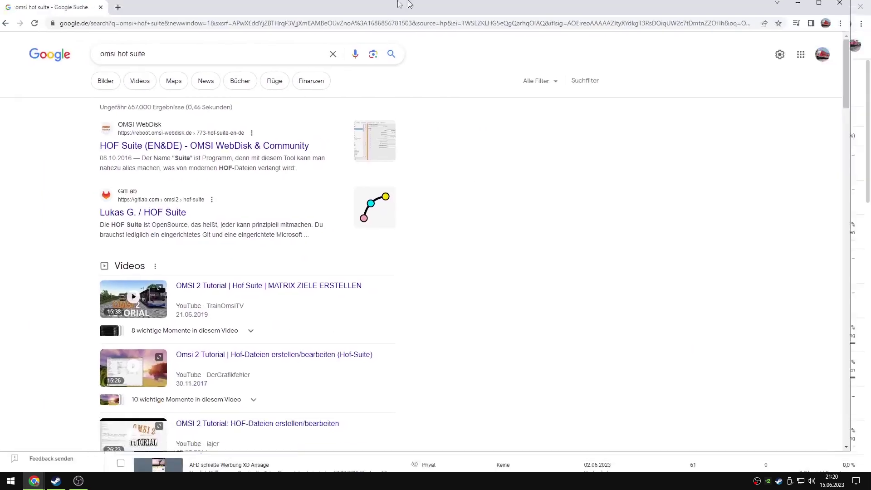
pyautogui.click(79, 481)
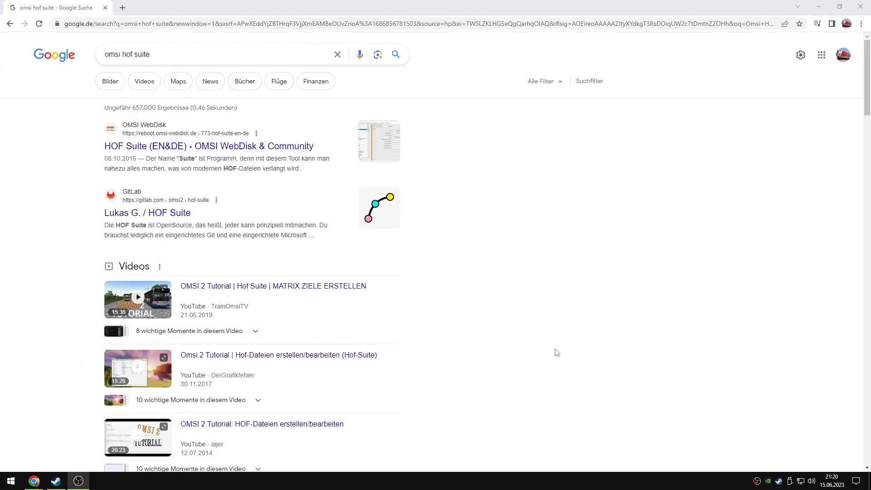
pyautogui.click(52, 180)
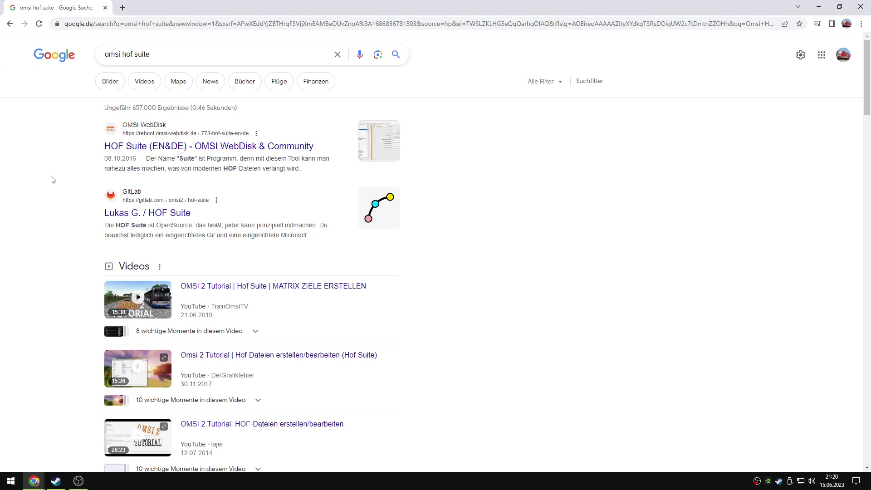
# - Open the HOF Suite (EN&DE) page on OMSI WebDisk from the search results, close the search tab and show its downloadable files
pyautogui.click(204, 146)
pyautogui.click(110, 13)
pyautogui.click(105, 8)
pyautogui.scroll(-6, 250, 224)
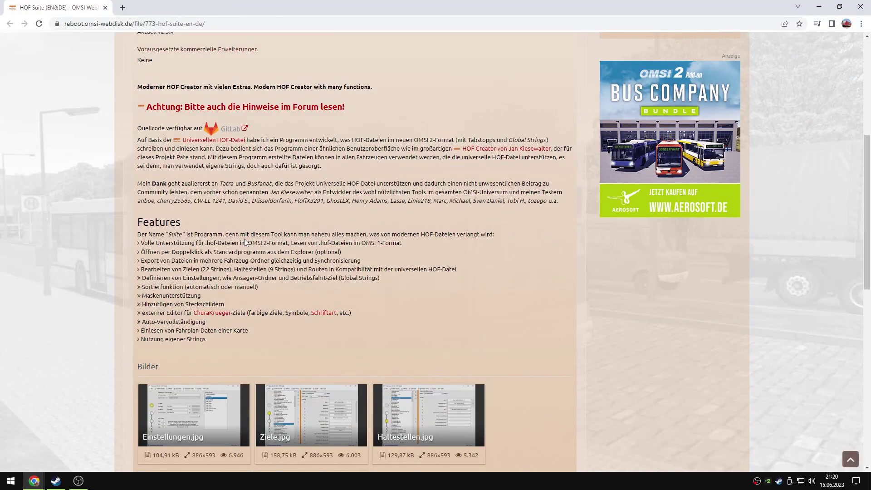
pyautogui.scroll(6, 244, 240)
pyautogui.click(199, 120)
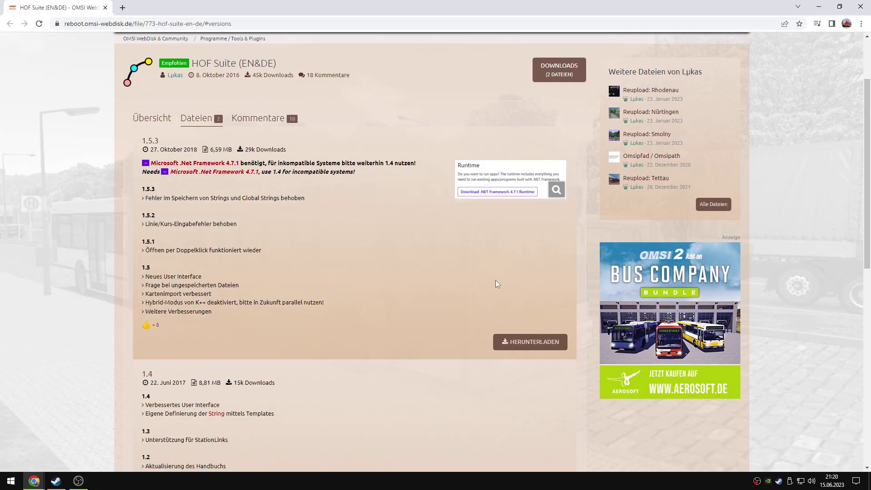
# - Download HOF Suite version 1.5.3, accepting the licence terms, and save the zip file to the desktop
pyautogui.click(521, 344)
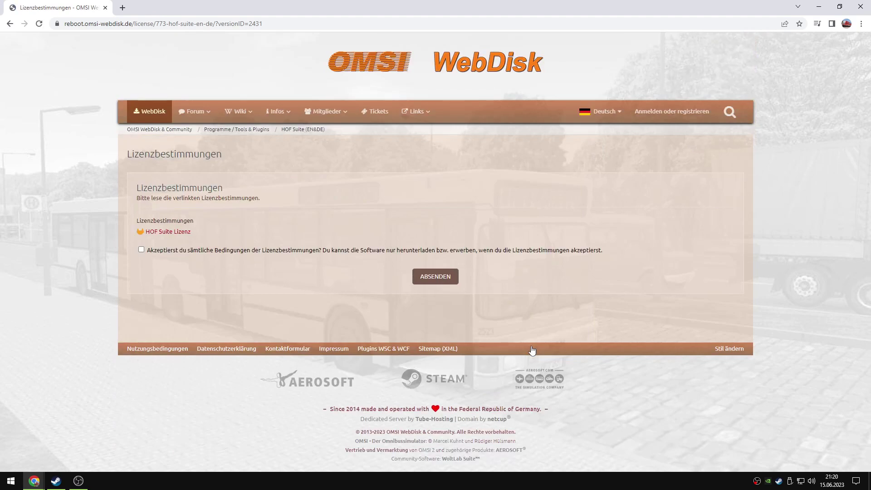
pyautogui.click(388, 250)
pyautogui.click(435, 272)
pyautogui.click(25, 113)
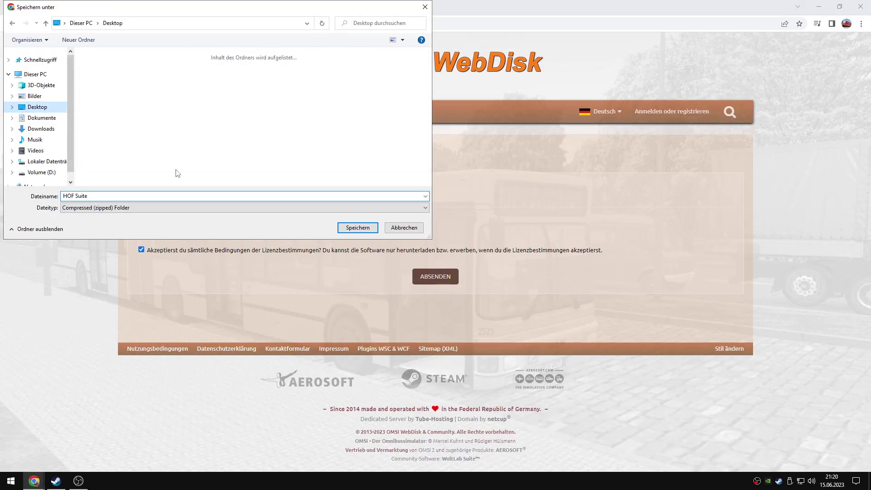
pyautogui.click(366, 228)
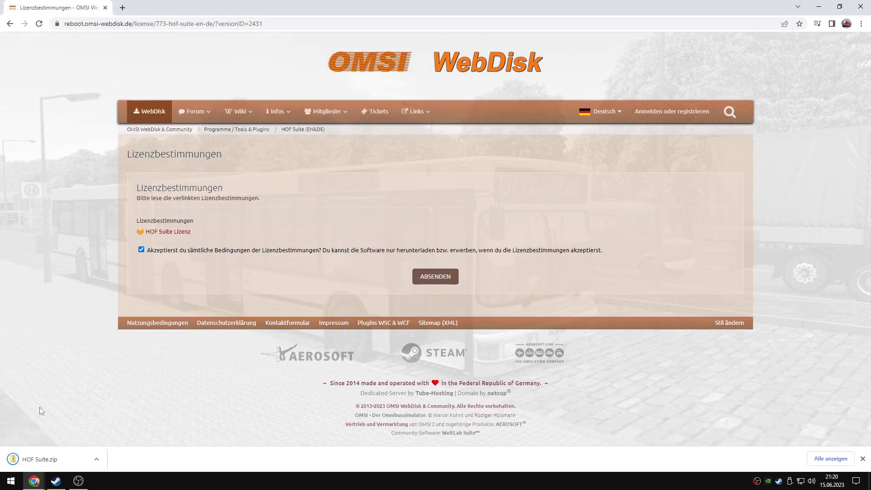
pyautogui.click(863, 6)
pyautogui.click(823, 6)
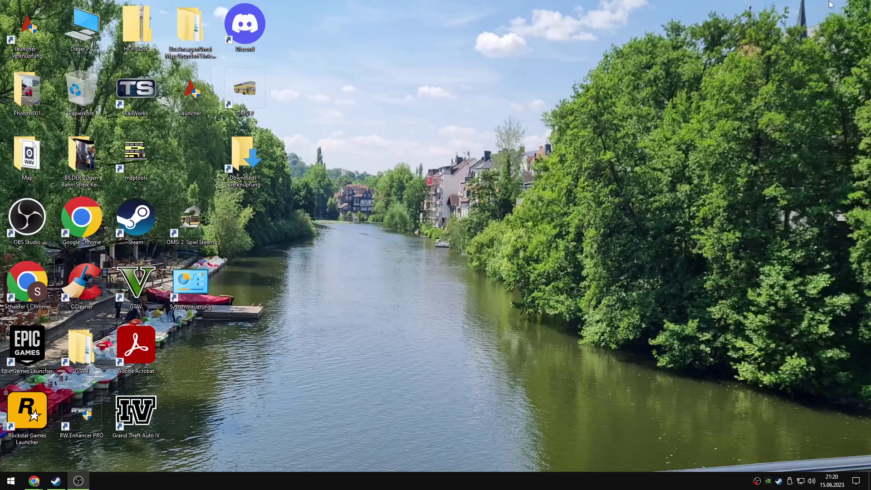
# - Move the HOF Suite zip to a free area of the desktop and extract it with 7-Zip into a "HOF Suite" folder
pyautogui.moveTo(136, 30); pyautogui.dragTo(399, 186)
pyautogui.rightClick(394, 166)
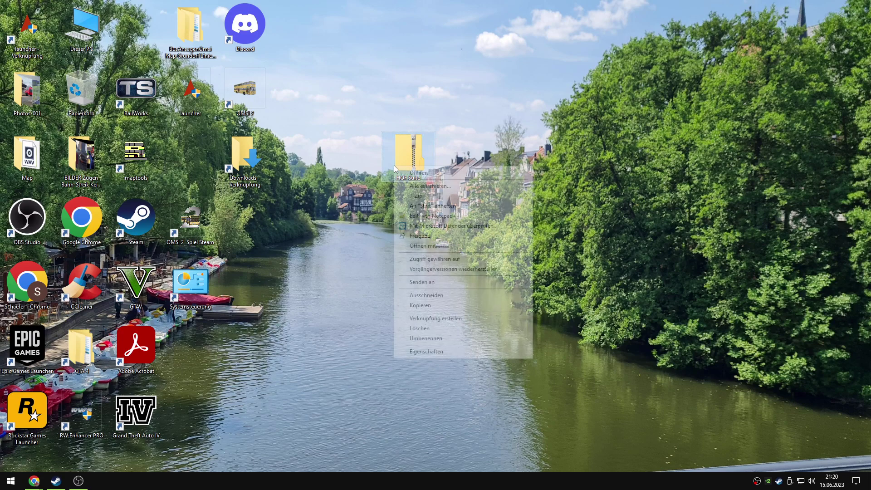
pyautogui.moveTo(503, 197)
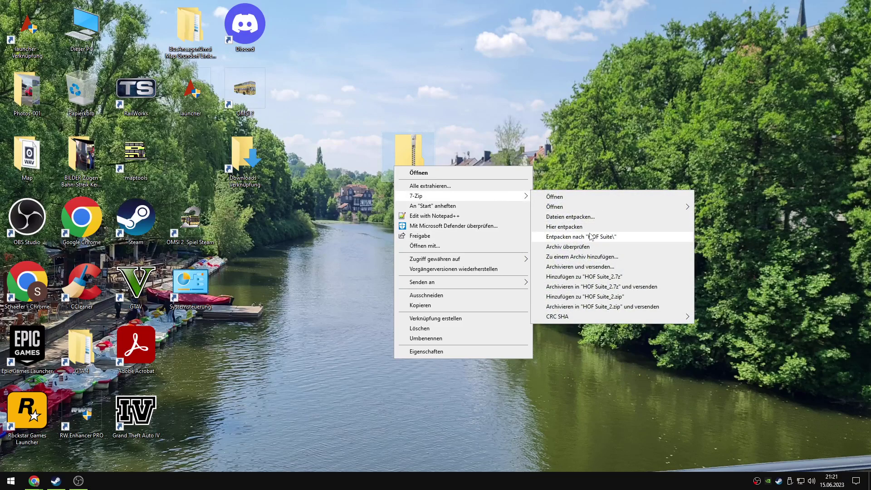
pyautogui.click(585, 236)
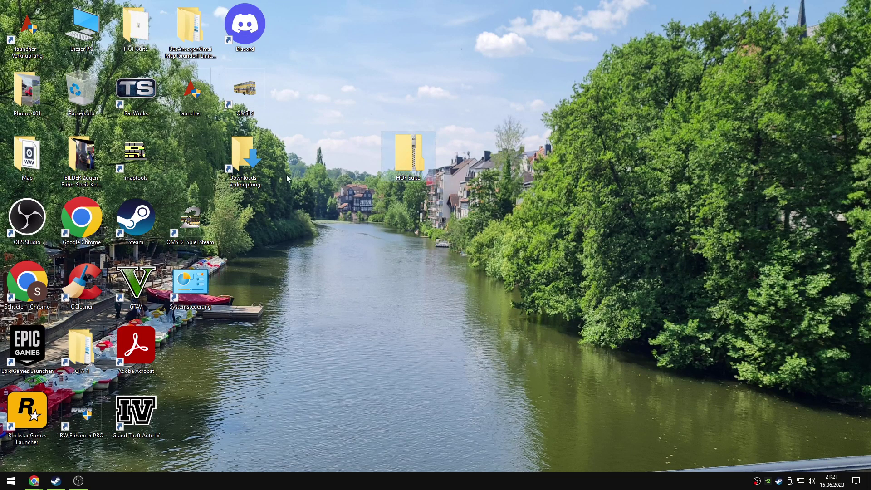
# - Move the HOF Suite zip file into the recycle bin and empty the bin
pyautogui.moveTo(406, 165); pyautogui.dragTo(80, 96)
pyautogui.rightClick(80, 97)
pyautogui.click(134, 115)
pyautogui.click(471, 277)
# - Launch the [Setup] 1.5.3 installer from the extracted HOF Suite folder and close the folder window
pyautogui.doubleClick(345, 229)
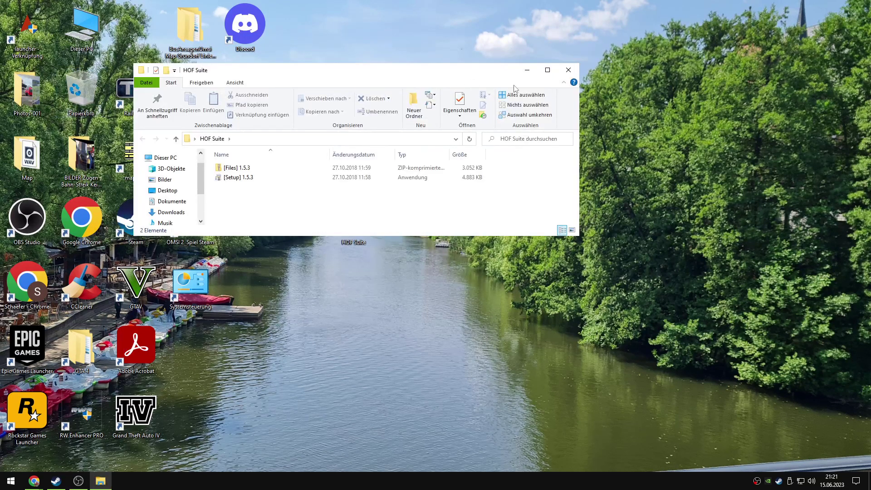
pyautogui.click(548, 69)
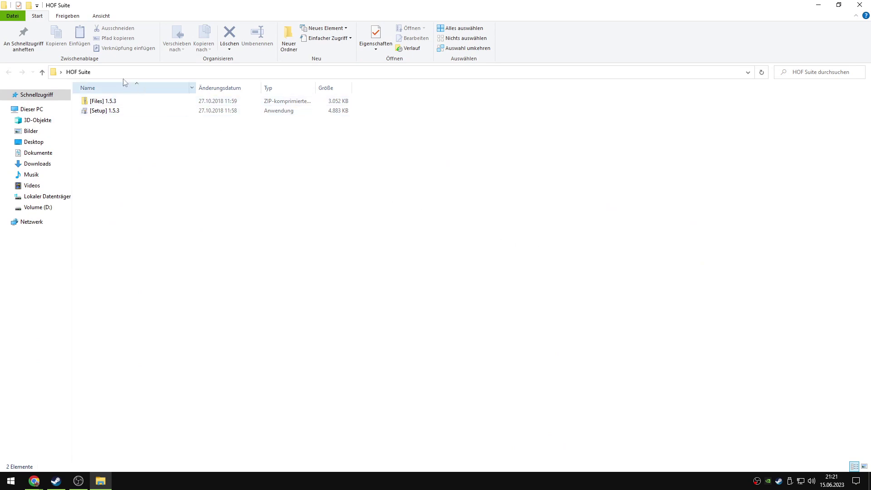
pyautogui.click(121, 114)
pyautogui.doubleClick(121, 114)
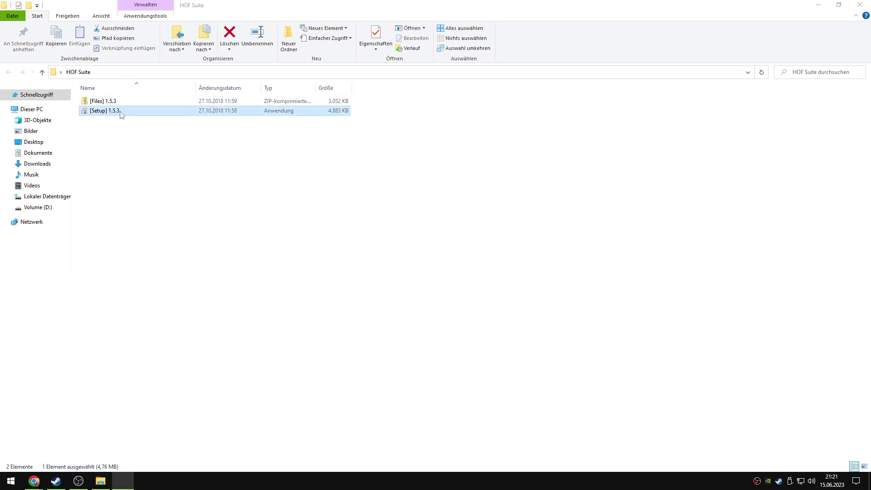
pyautogui.click(860, 5)
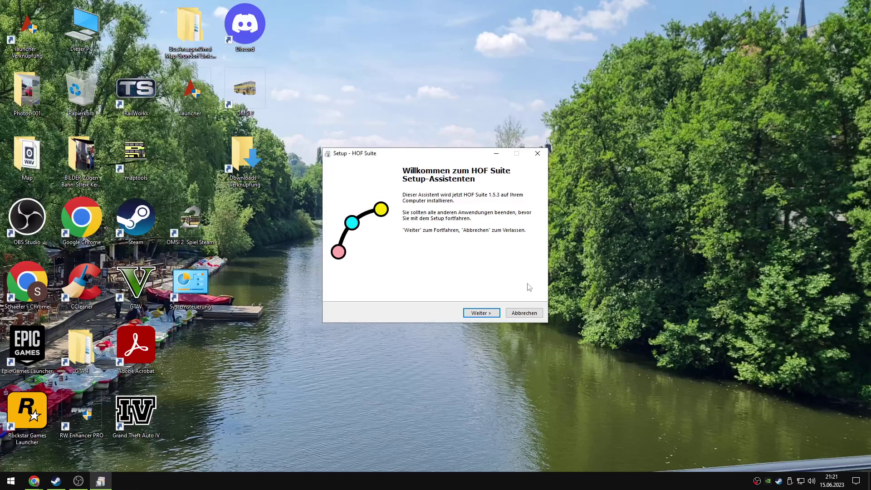
# - Install HOF Suite without a Start menu folder, start it on finishing, and move its extracted folder beside the other desktop icons
pyautogui.click(482, 313)
pyautogui.click(480, 313)
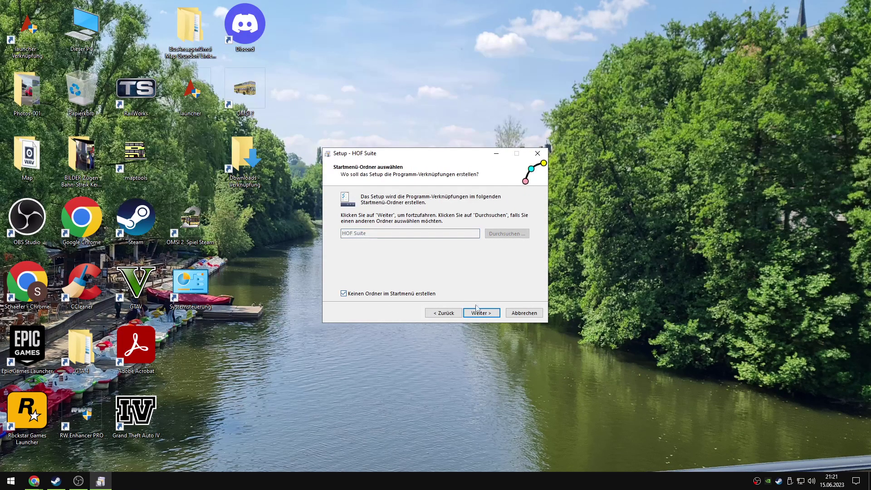
pyautogui.click(480, 313)
pyautogui.click(481, 312)
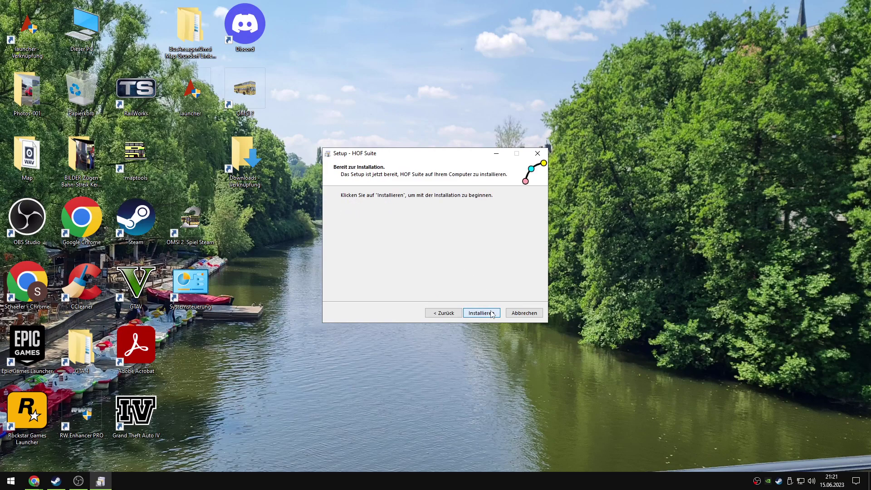
pyautogui.click(482, 313)
pyautogui.click(427, 234)
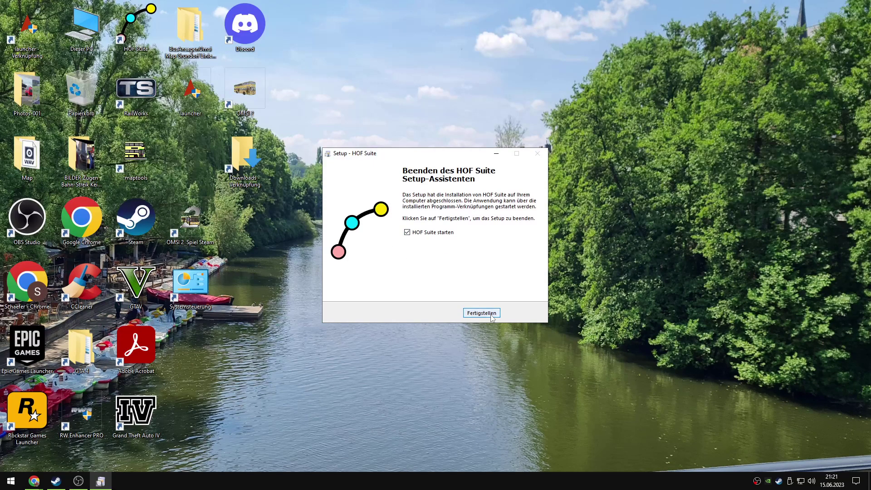
pyautogui.click(490, 313)
pyautogui.moveTo(360, 215); pyautogui.dragTo(245, 213)
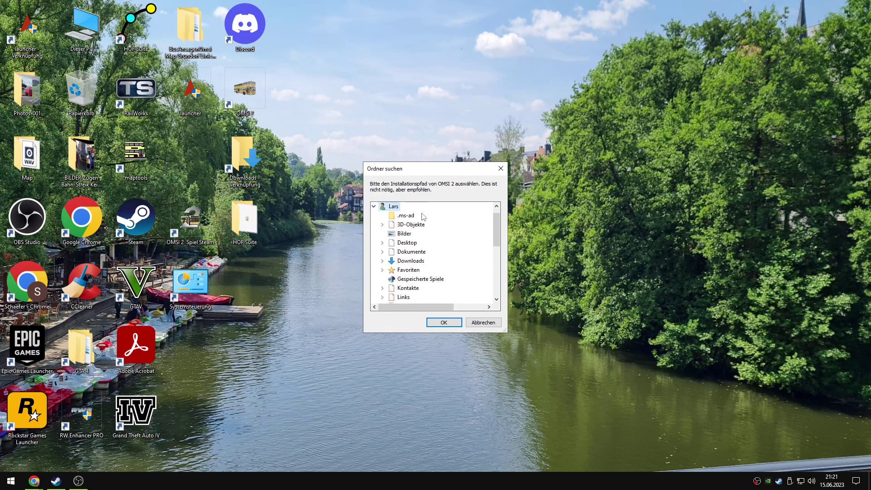
# - Browse drive C:, its Programme folder and drive D: in File Explorer to show where OMSI 2 may be installed
pyautogui.moveTo(412, 176); pyautogui.dragTo(409, 156)
pyautogui.doubleClick(86, 45)
pyautogui.doubleClick(127, 172)
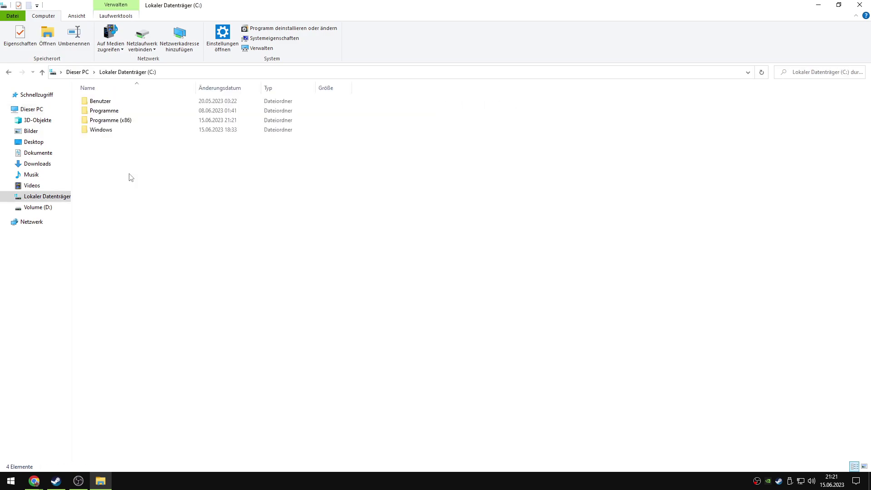
pyautogui.doubleClick(132, 111)
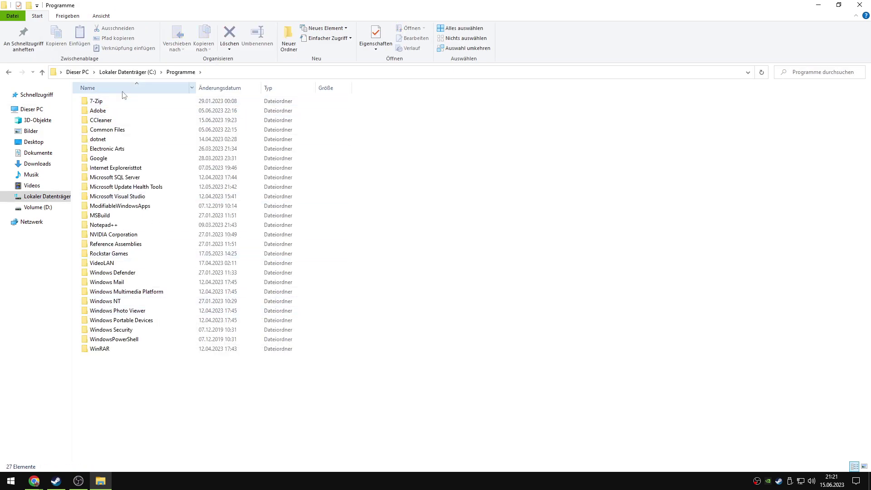
pyautogui.click(133, 74)
pyautogui.press('Return')
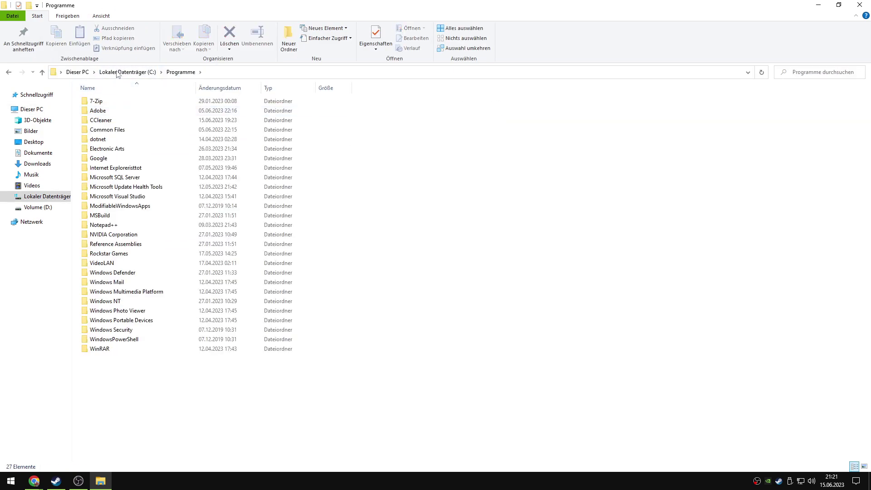
pyautogui.hotkey('alt', 'Up')
pyautogui.click(80, 76)
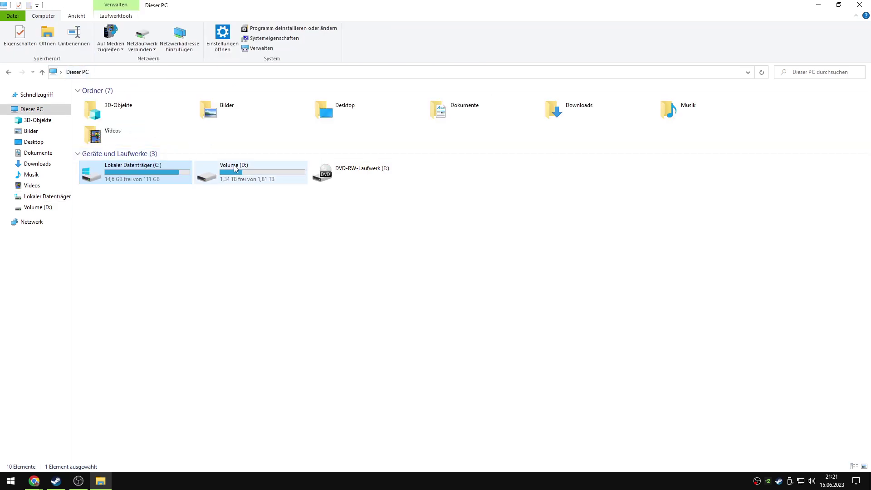
pyautogui.doubleClick(229, 170)
pyautogui.click(854, 10)
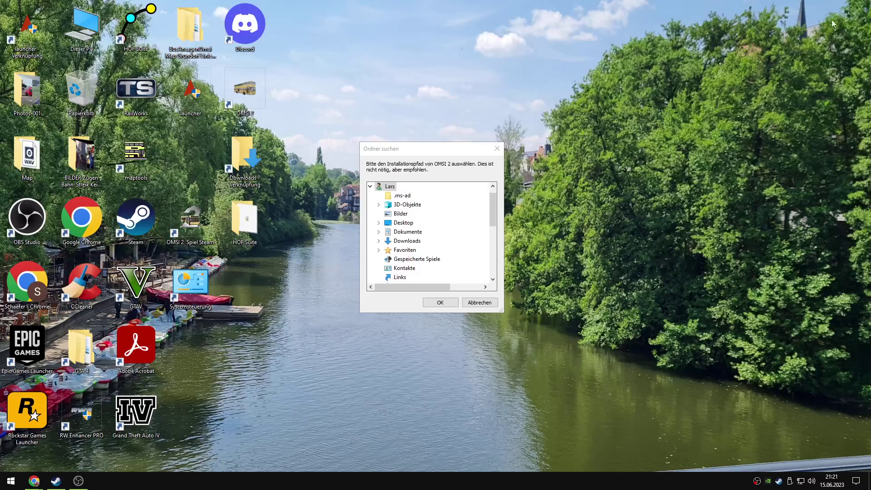
# - Set the OMSI 2 installation path to the SteamLibrary\steamapps\common\OMSI 2 folder on drive D: and maximize HOF Suite
pyautogui.scroll(-5, 419, 254)
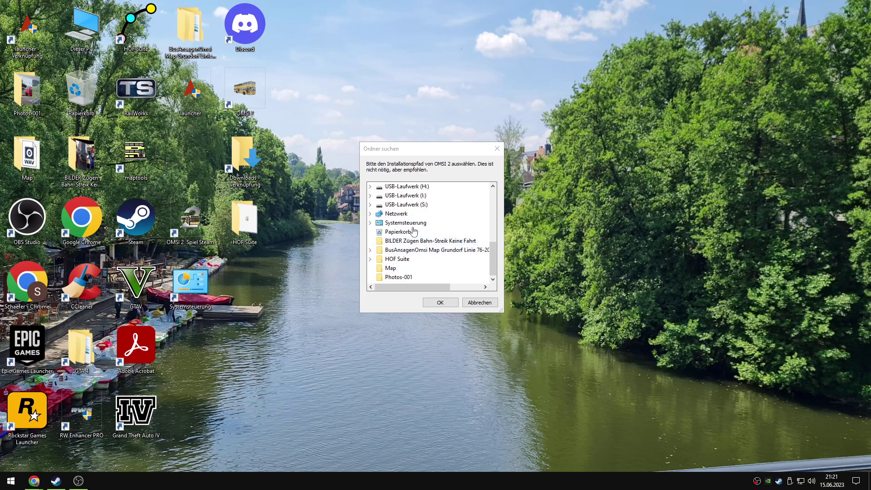
pyautogui.scroll(2, 418, 224)
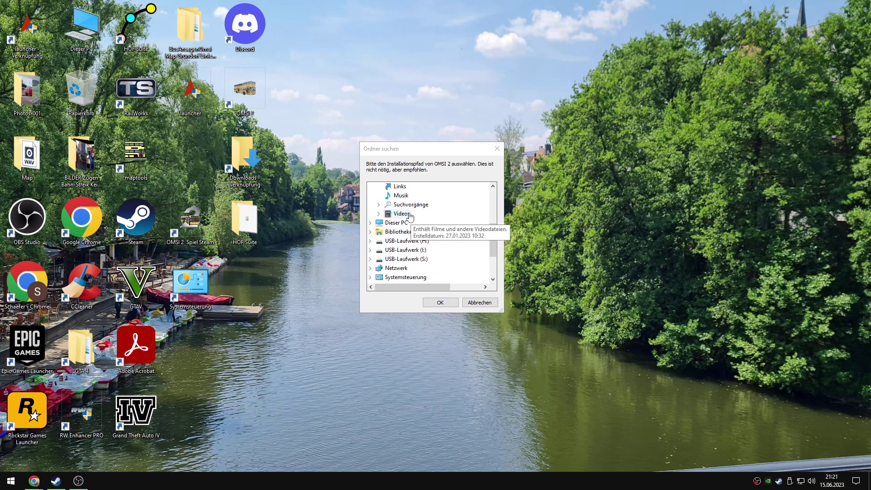
pyautogui.doubleClick(396, 222)
pyautogui.scroll(-4, 431, 245)
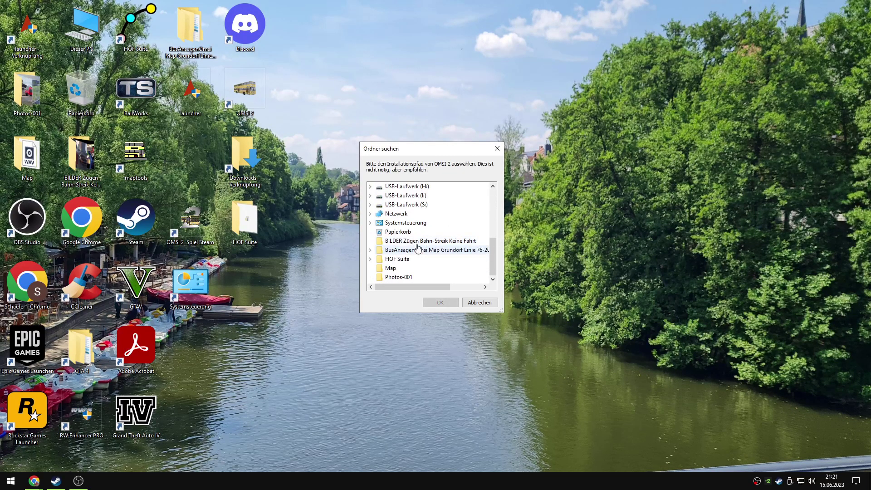
pyautogui.scroll(2, 408, 210)
pyautogui.doubleClick(405, 214)
pyautogui.scroll(-3, 418, 225)
pyautogui.click(418, 225)
pyautogui.scroll(-3, 422, 271)
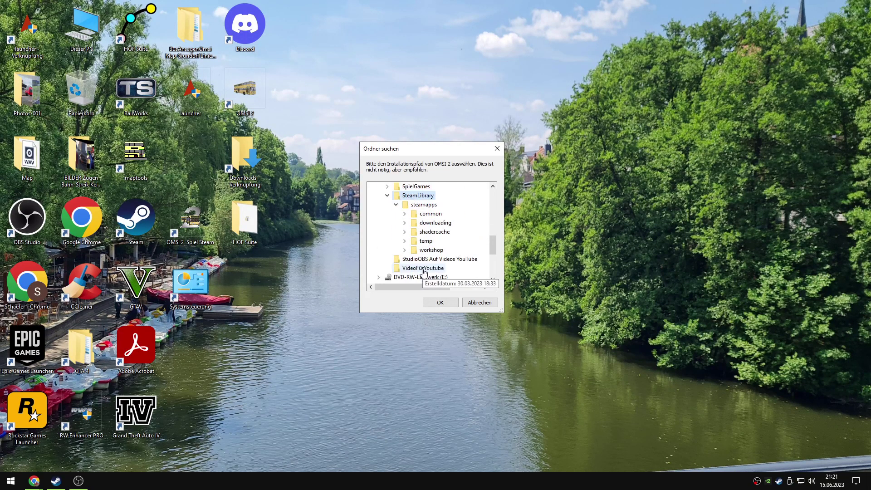
pyautogui.click(426, 214)
pyautogui.doubleClick(437, 222)
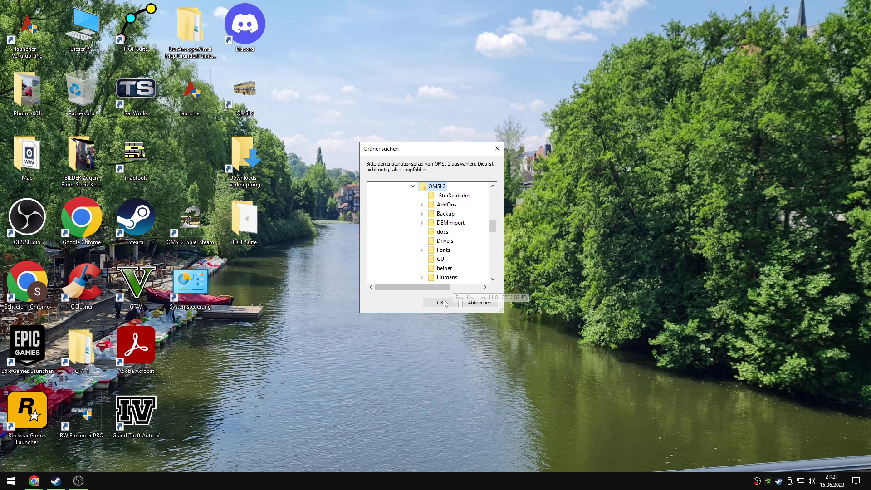
pyautogui.click(441, 302)
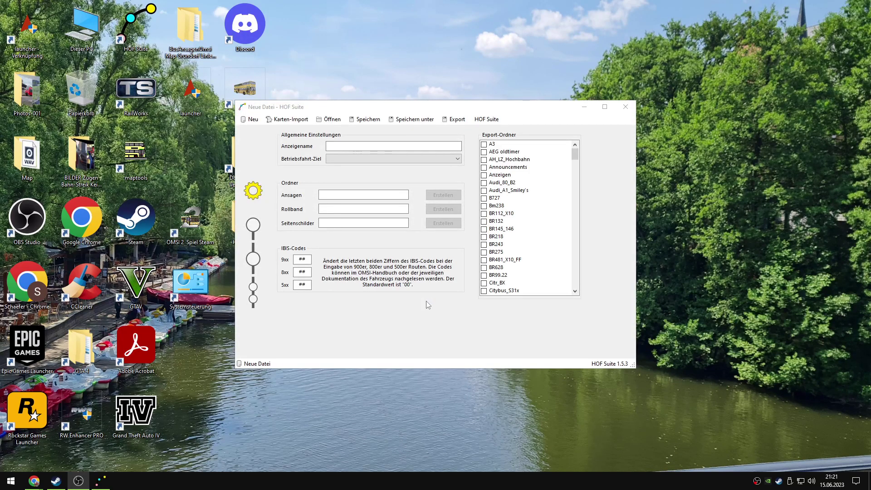
pyautogui.click(610, 108)
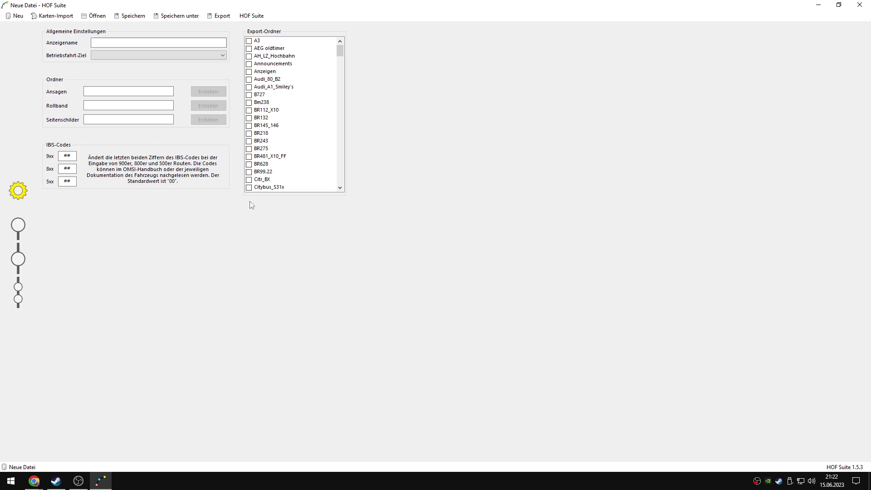
# - Open the OMSI 2 game folder in File Explorer through its shortcut on the desktop
pyautogui.rightClick(10, 481)
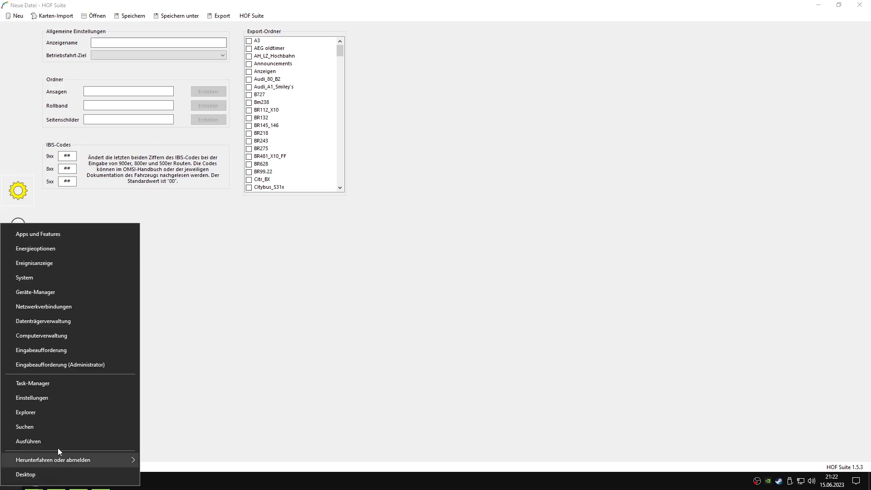
pyautogui.click(71, 416)
pyautogui.click(34, 142)
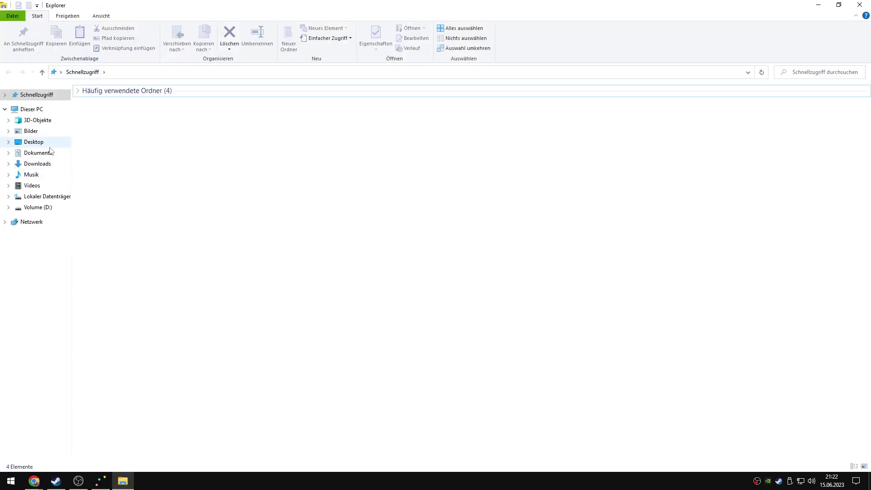
pyautogui.click(388, 245)
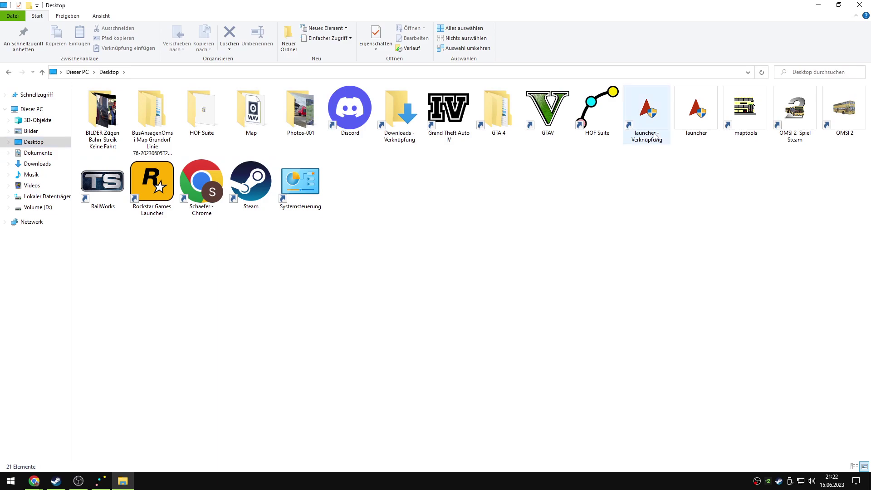
pyautogui.doubleClick(795, 109)
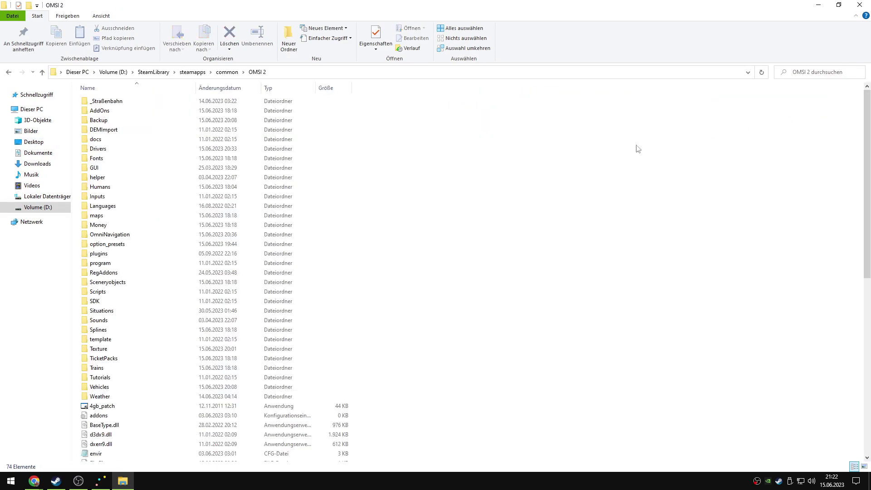
# - Open Grundorf.hof from the Vehicles\MB_O530 folder in HOF Suite and view its Betriebsfahrt-Ziel options
pyautogui.scroll(-5, 190, 228)
pyautogui.doubleClick(150, 218)
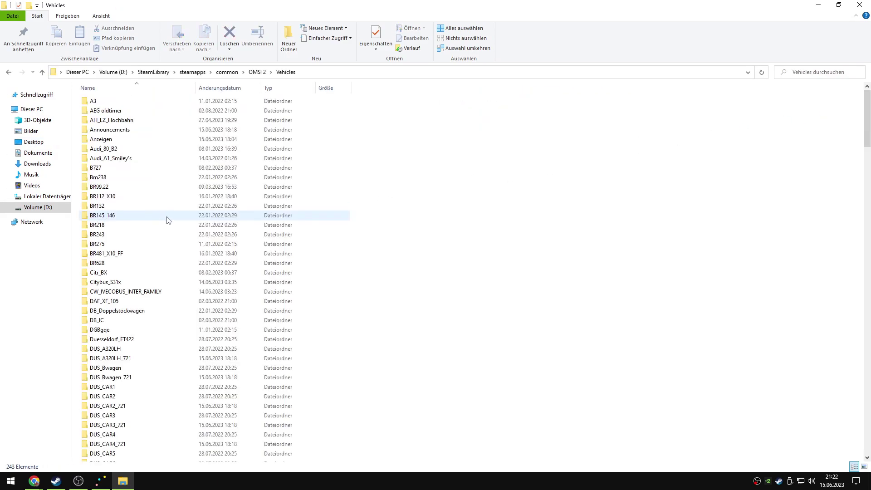
pyautogui.scroll(-20, 175, 225)
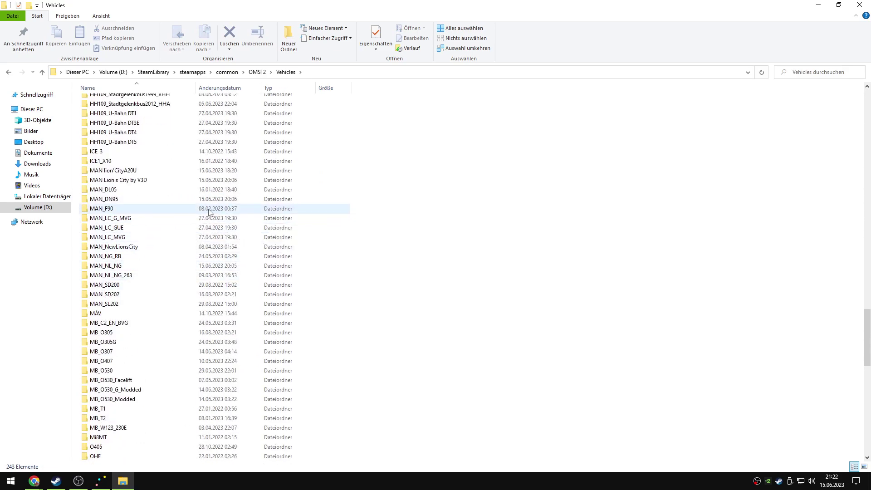
pyautogui.scroll(-3, 212, 220)
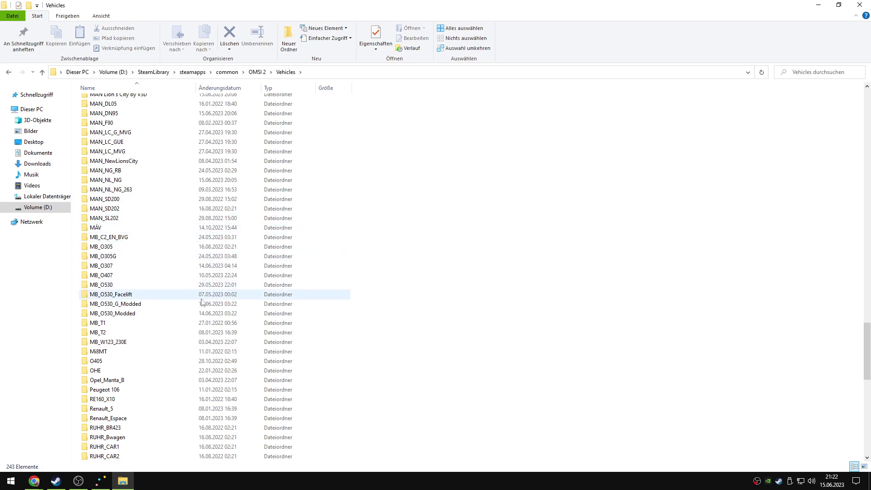
pyautogui.doubleClick(135, 286)
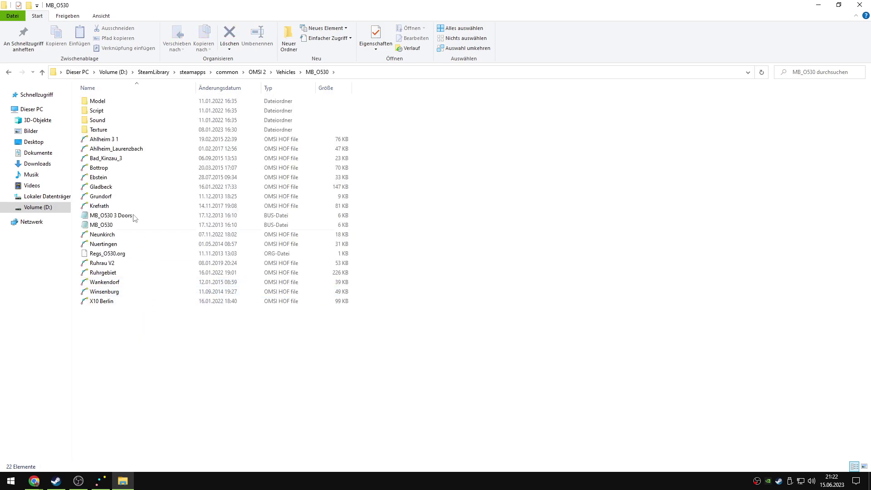
pyautogui.click(113, 197)
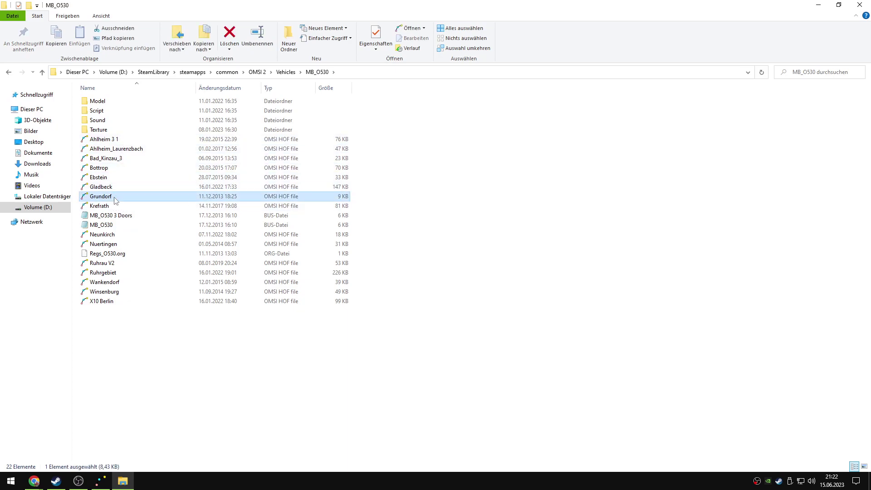
pyautogui.doubleClick(113, 200)
pyautogui.click(604, 106)
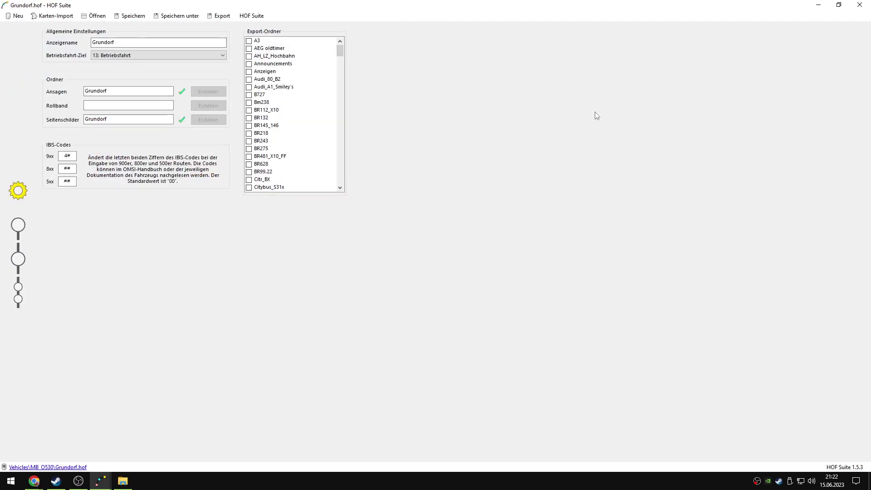
pyautogui.click(137, 55)
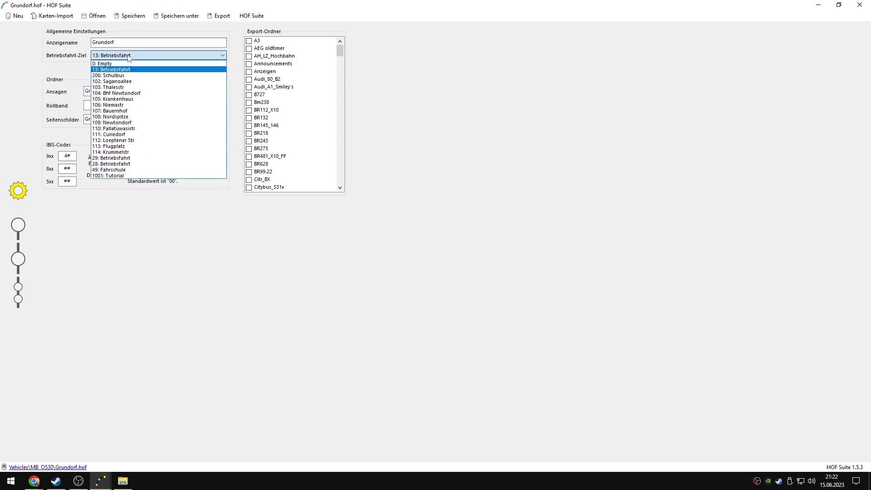
pyautogui.click(138, 243)
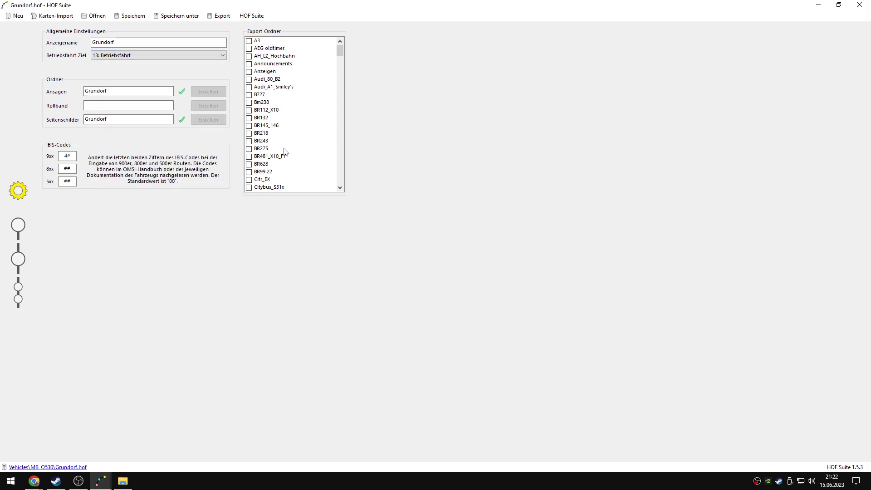
# - Close the empty Neue Datei window of HOF Suite and maximize the Grundorf.hof window
pyautogui.doubleClick(316, 4)
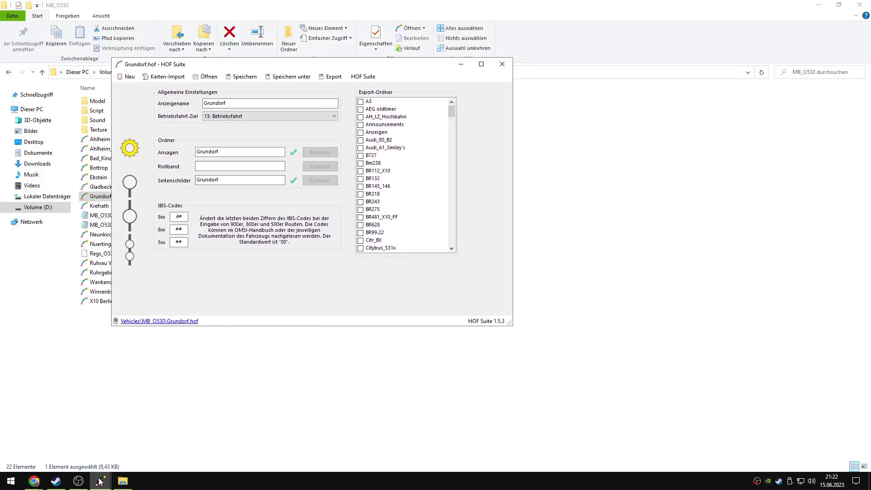
pyautogui.click(65, 450)
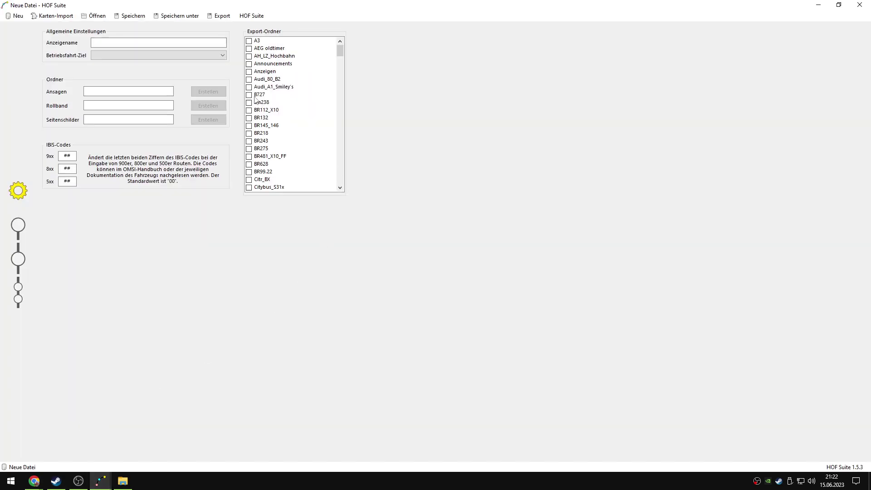
pyautogui.moveTo(265, 3); pyautogui.dragTo(228, 97)
pyautogui.click(400, 101)
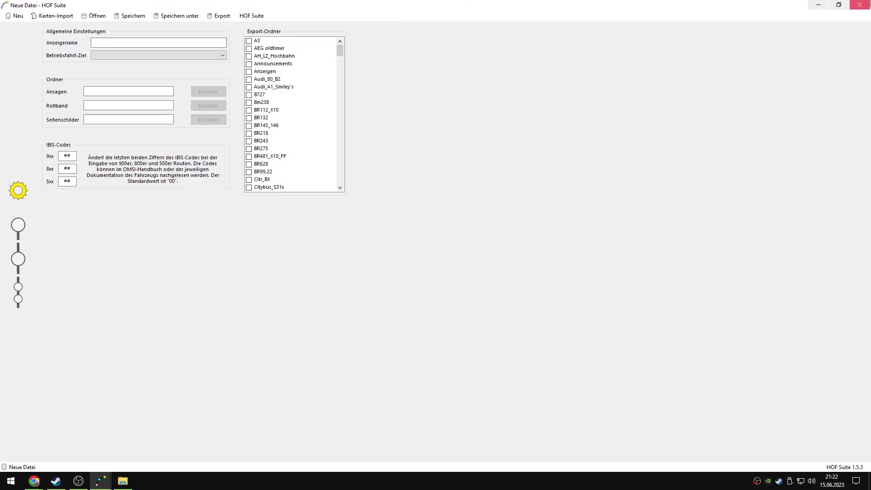
pyautogui.click(870, 1)
pyautogui.click(482, 64)
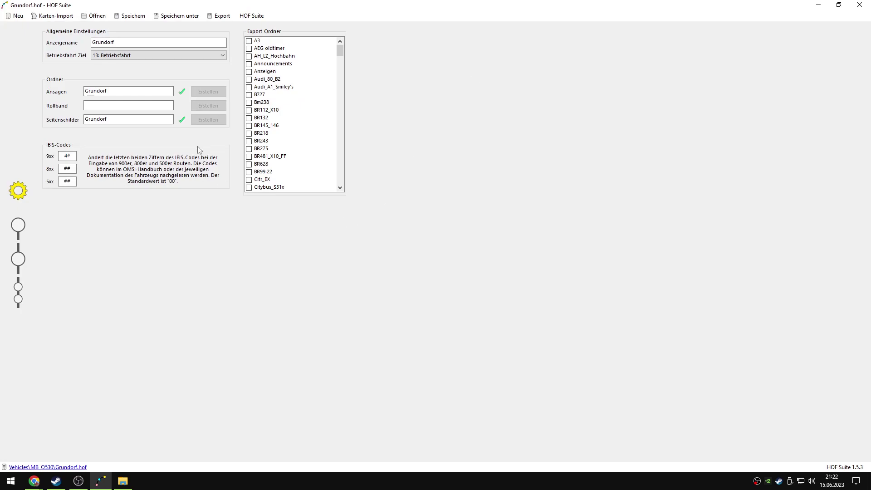
# - Choose 13: Betriebsfahrt as the Betriebsfahrt-Ziel of Grundorf.hof
pyautogui.click(134, 58)
pyautogui.click(133, 58)
pyautogui.click(132, 57)
pyautogui.click(132, 67)
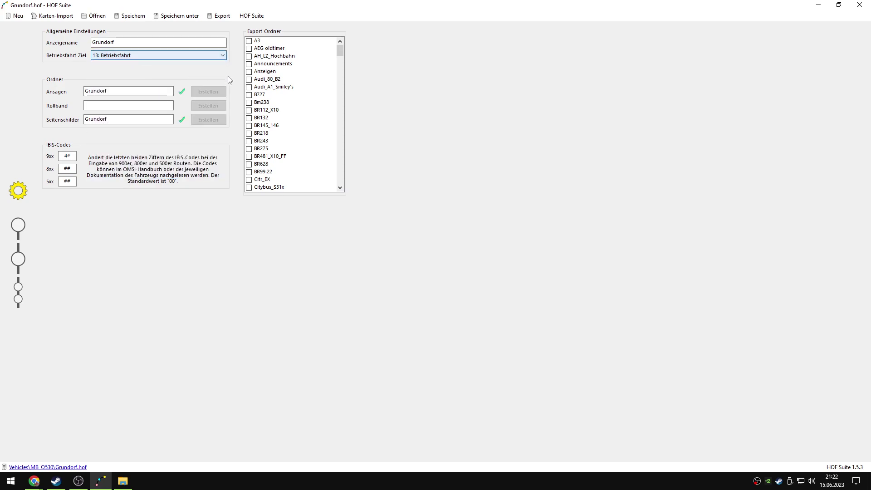
# - Look through the destinations, stops and routes of Grundorf.hof, ending on the destinations
pyautogui.click(13, 228)
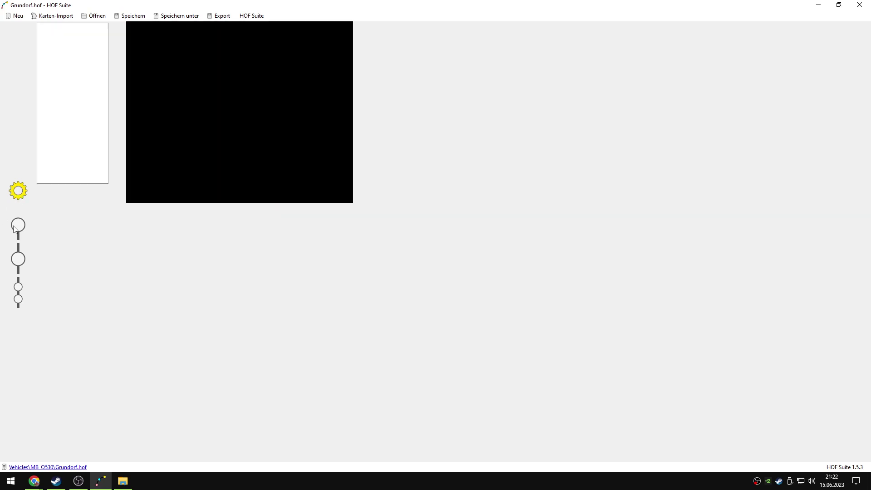
pyautogui.click(18, 260)
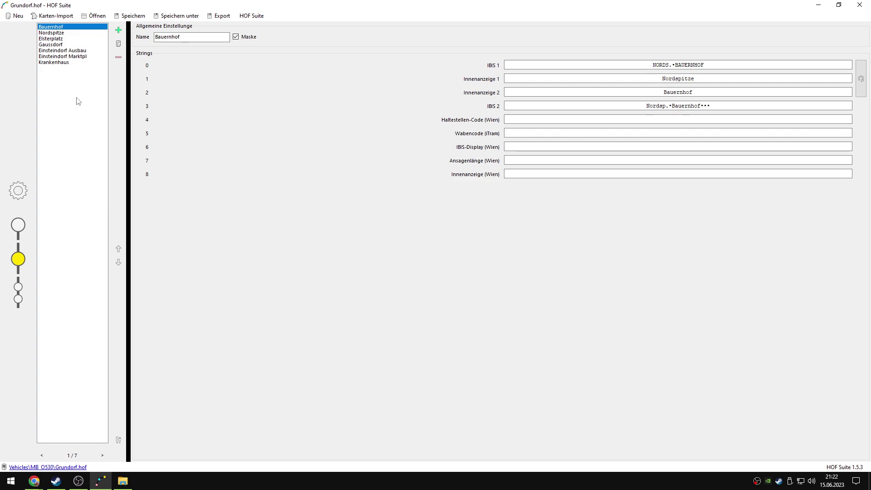
pyautogui.click(19, 298)
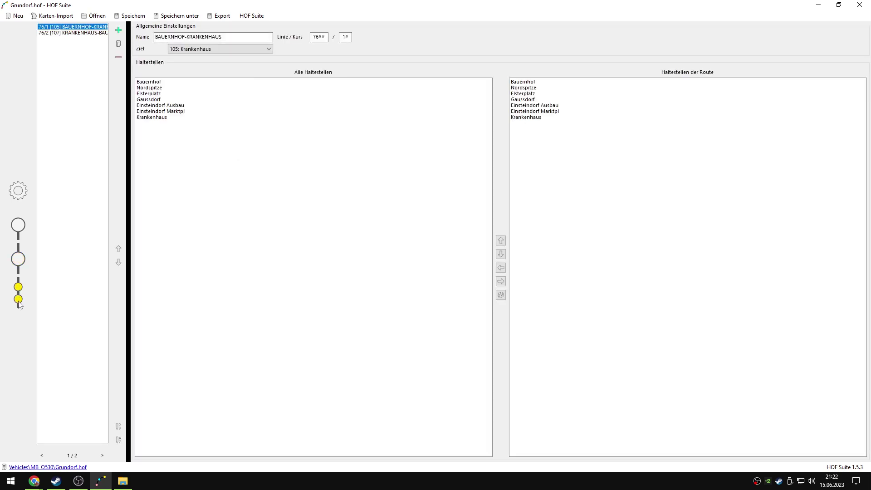
pyautogui.click(19, 259)
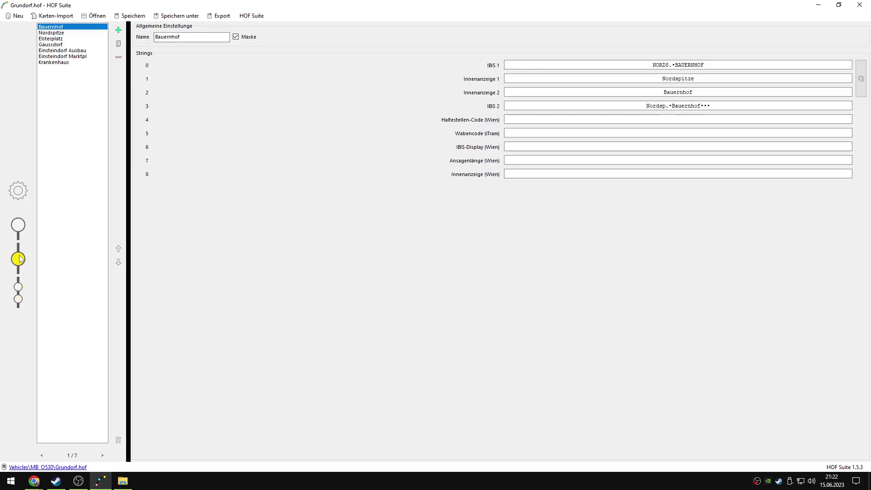
pyautogui.click(18, 227)
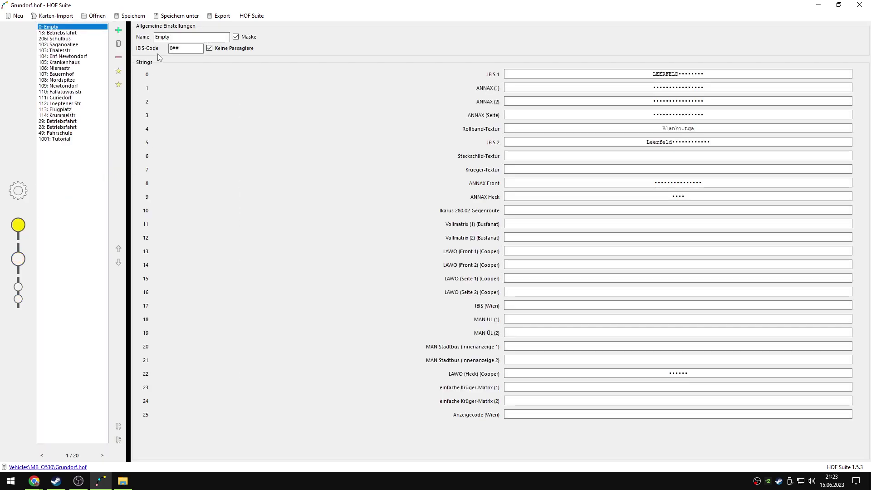
# - Add a new destination to Grundorf.hof and name it BusHierEnde
pyautogui.click(119, 31)
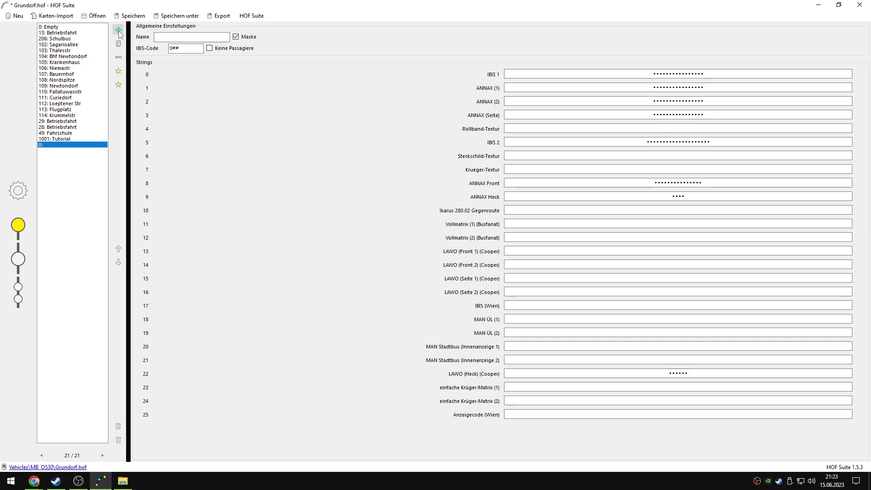
pyautogui.click(181, 37)
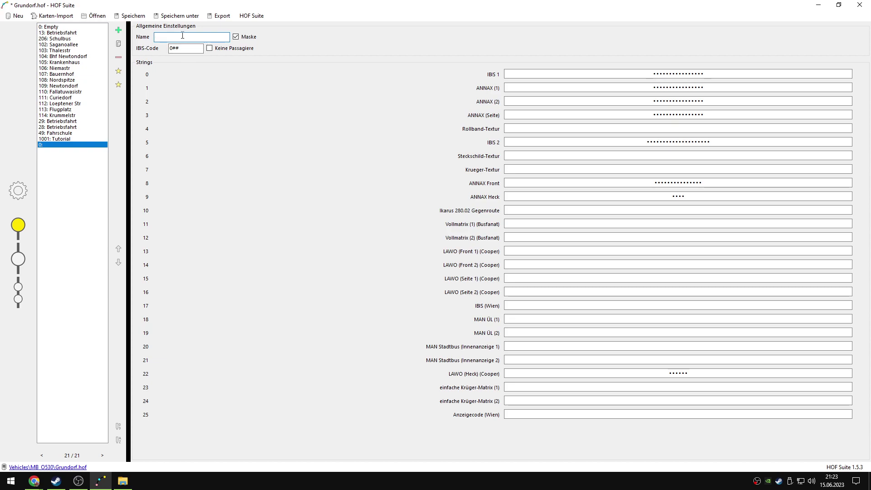
pyautogui.write('us ')
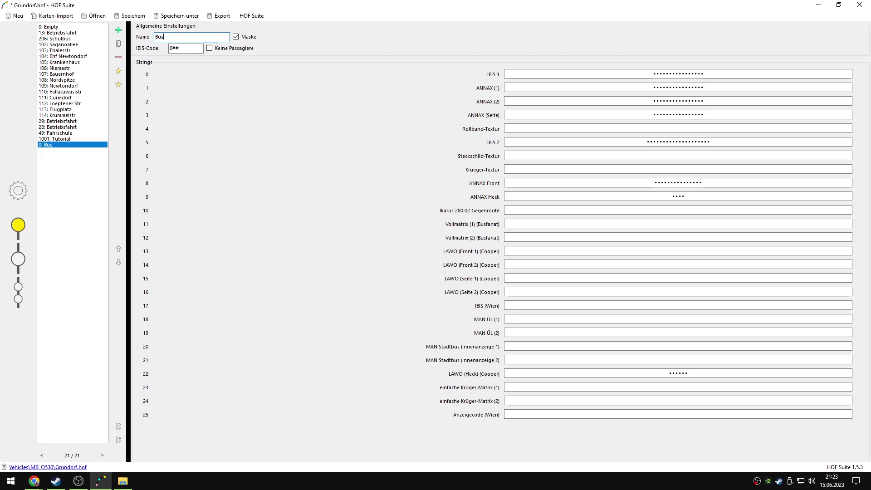
pyautogui.write('HierEnde')
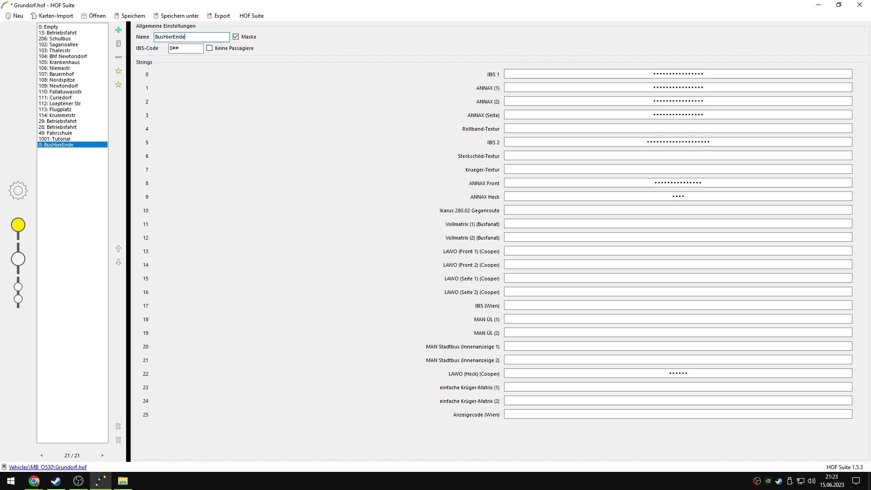
# - Give the BusHierEnde destination the IBIS code 120, keep Maske on and enable Keine Passagiere
pyautogui.click(188, 47)
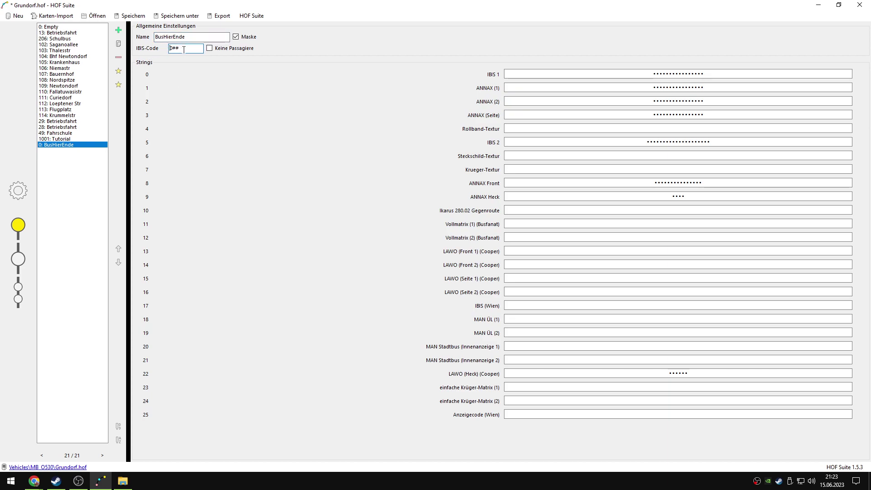
pyautogui.doubleClick(170, 53)
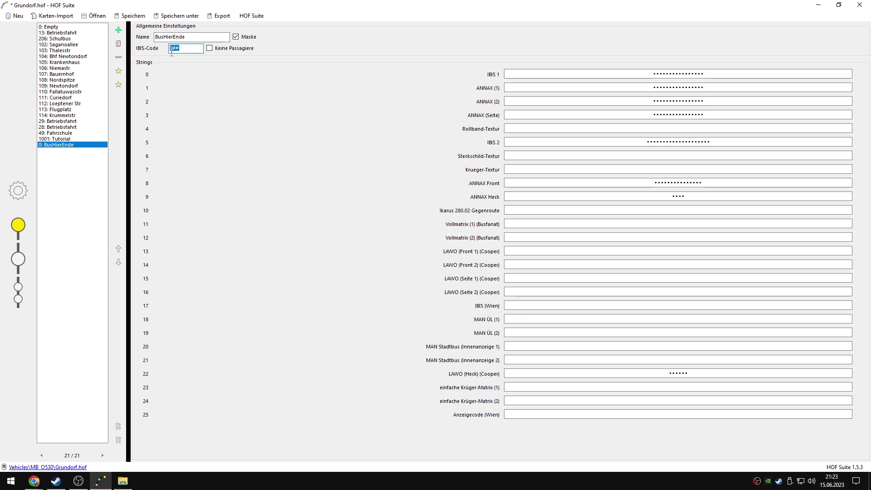
pyautogui.click(171, 47)
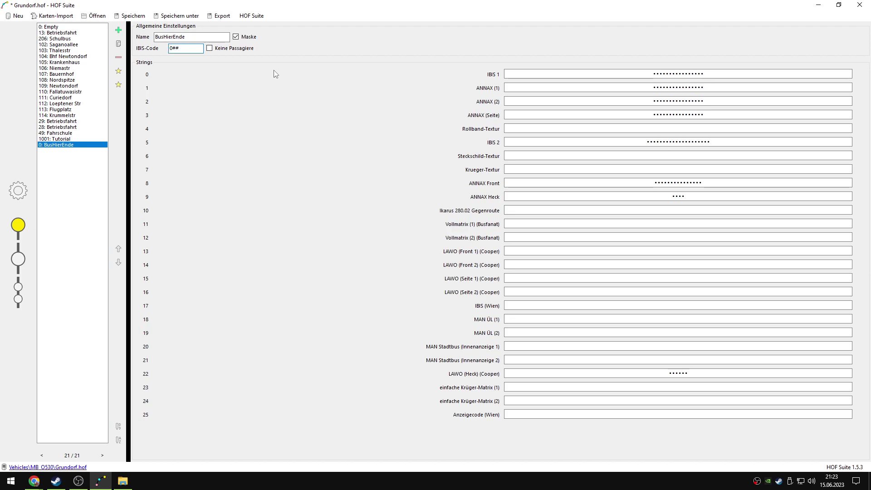
pyautogui.write('120')
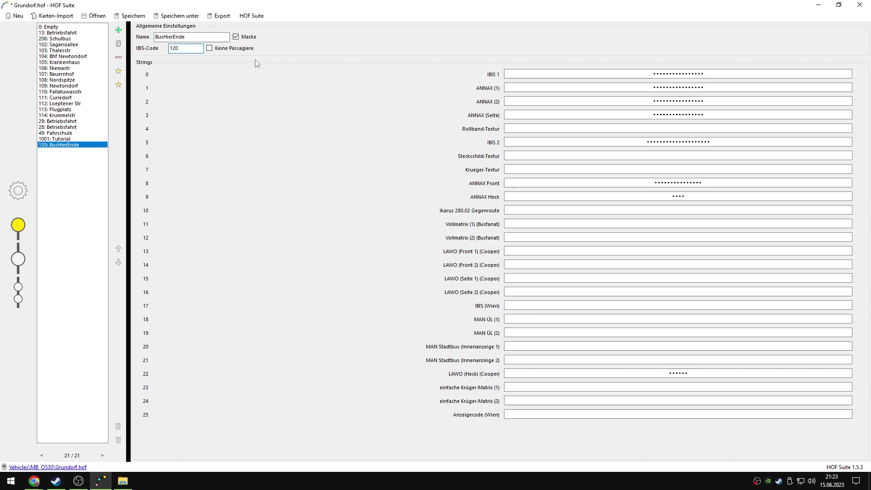
pyautogui.click(243, 36)
pyautogui.click(243, 37)
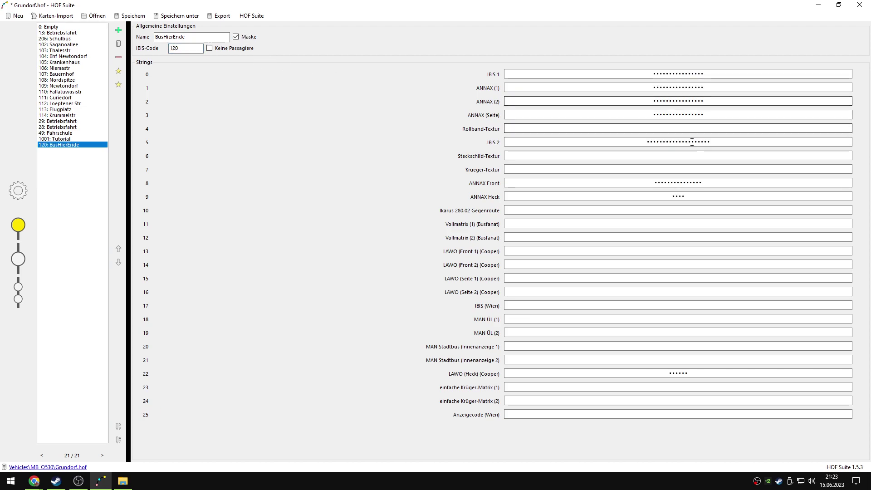
pyautogui.click(226, 48)
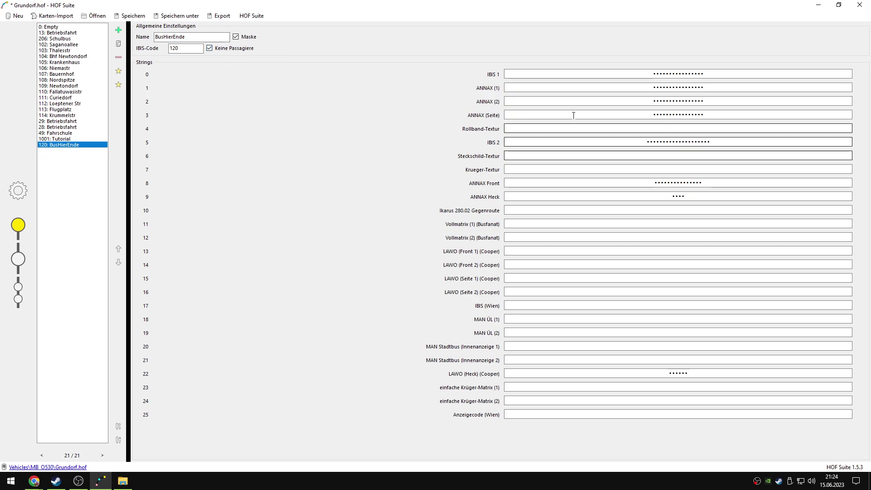
# - Set BusHierEnde's IBIS 1 string to BUSHIERENDE and its ANNAX (2) string to BusHierENDE
pyautogui.moveTo(710, 74); pyautogui.dragTo(595, 73)
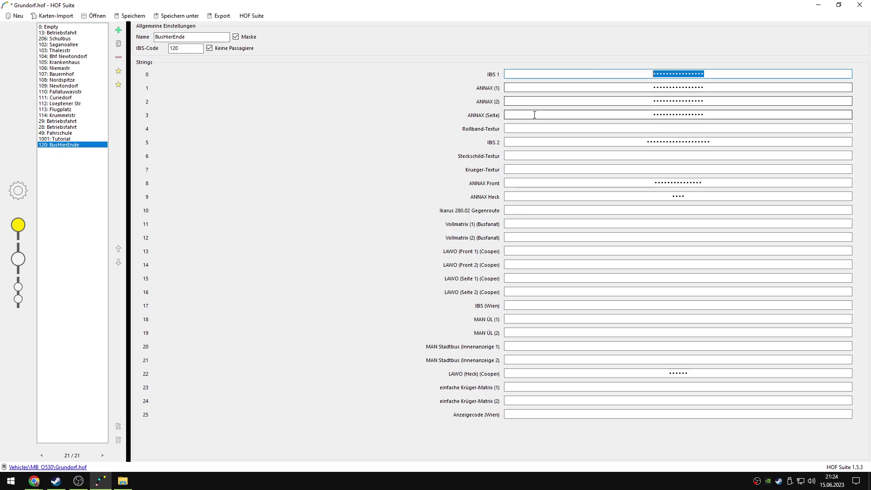
pyautogui.press('BackSpace')
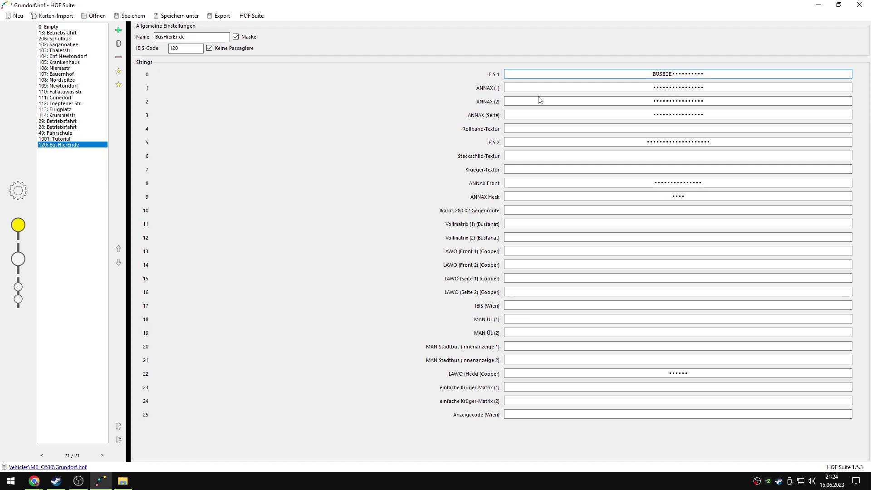
pyautogui.write('HIEREN')
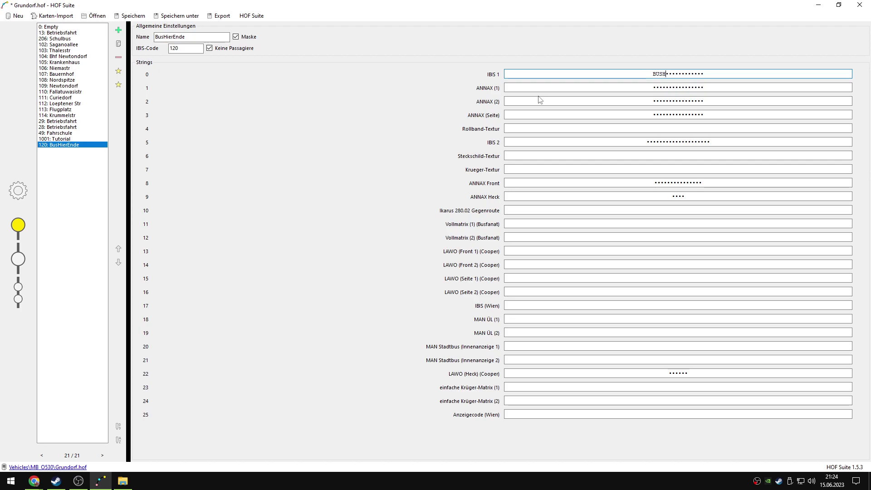
pyautogui.write('RENDE')
pyautogui.press('Tab')
pyautogui.write('Bu')
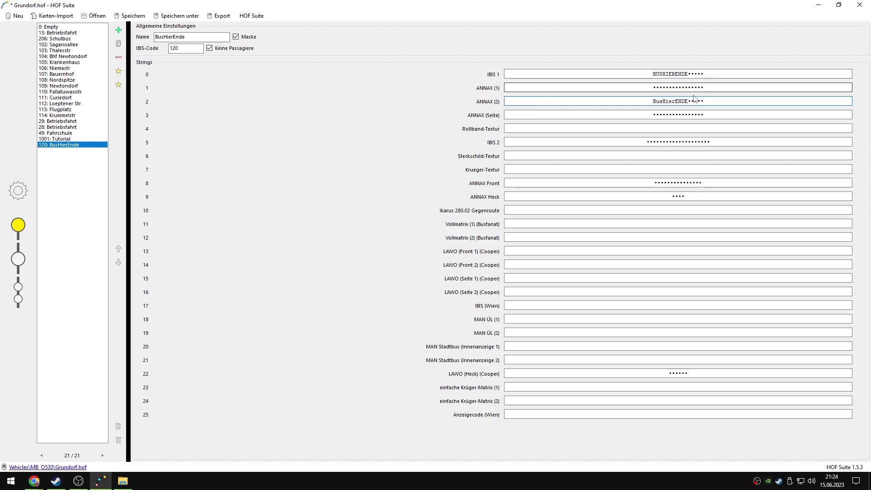
# - Copy the IBIS 1 text BUSHIERENDE into the ANNAX (2) and IBIS 2 strings of the BusHierEnde destination
pyautogui.doubleClick(676, 74)
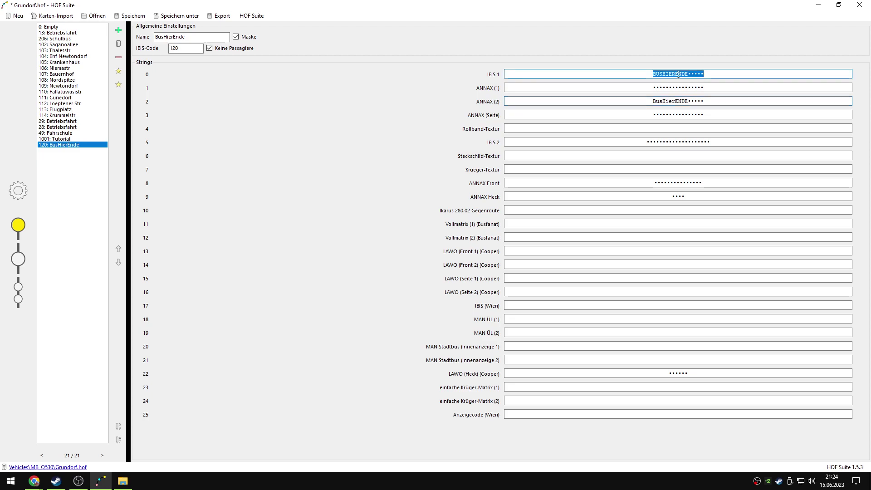
pyautogui.rightClick(676, 74)
pyautogui.click(709, 104)
pyautogui.doubleClick(669, 101)
pyautogui.write('BUSHIERENDE')
pyautogui.click(650, 142)
pyautogui.moveTo(712, 144); pyautogui.dragTo(659, 143)
pyautogui.write('BUSHIERENDE')
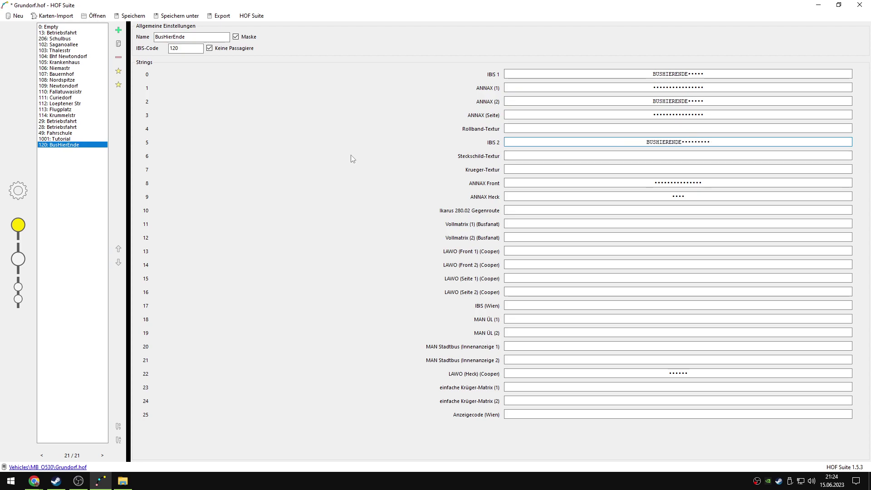
# - Add another new destination to Grundorf.hof and name it Hier Pause
pyautogui.click(117, 31)
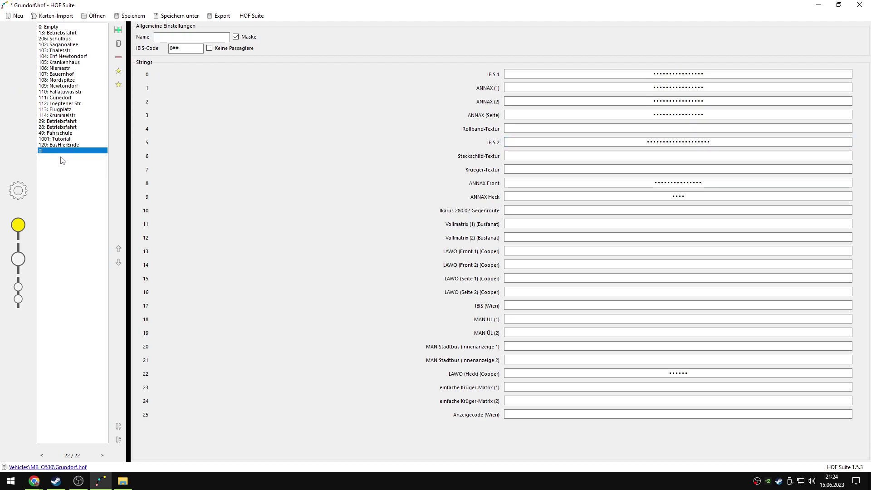
pyautogui.click(179, 37)
pyautogui.write('Hier Pa')
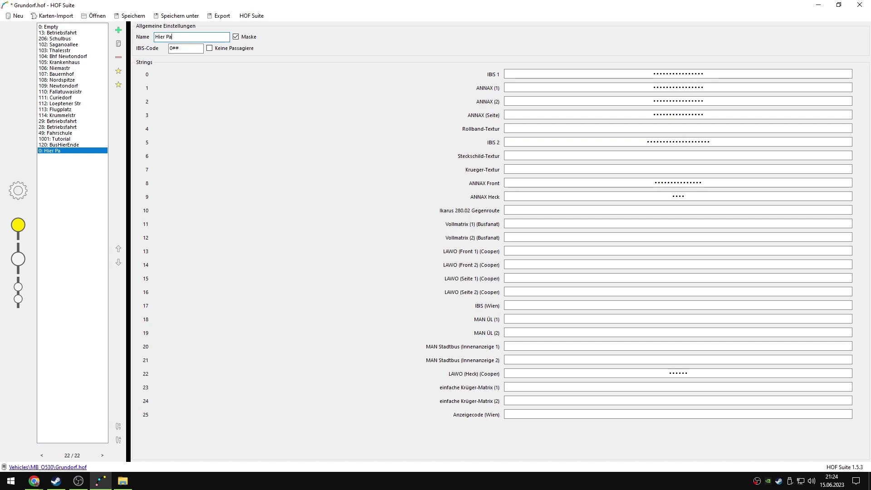
pyautogui.write('use Fah')
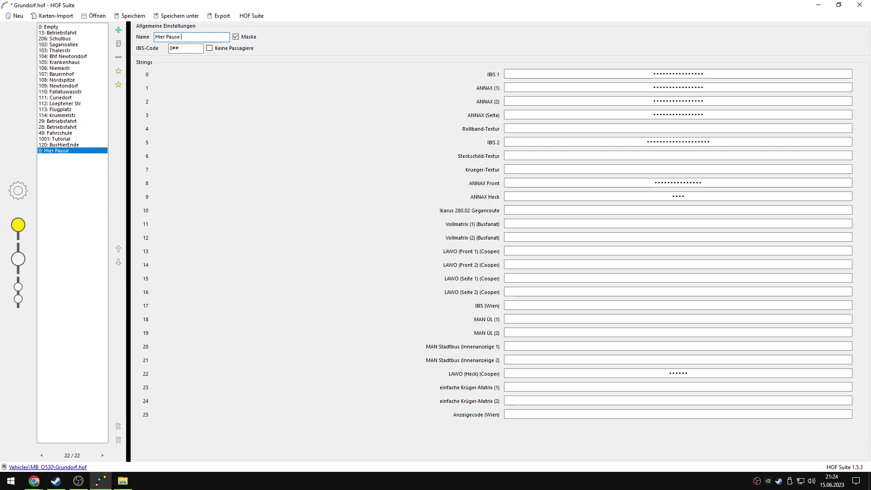
# - Give the Hier Pause destination the IBIS code 122 and enable Keine Passagiere
pyautogui.press('Tab')
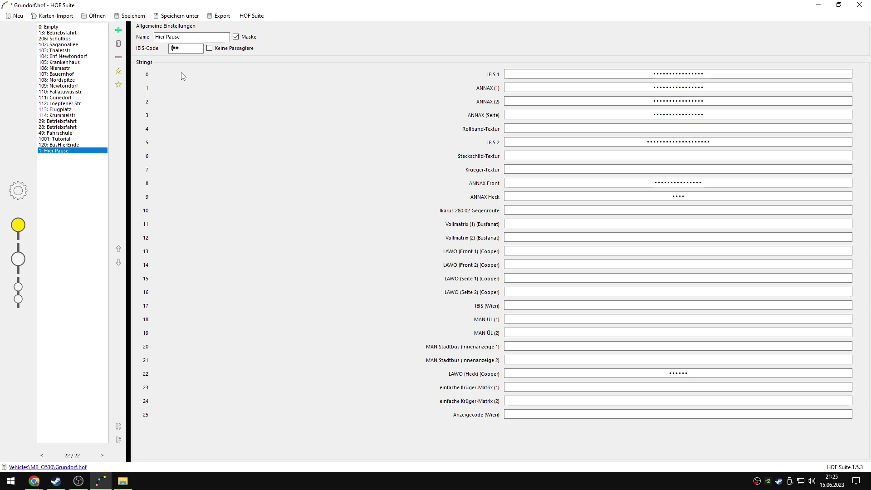
pyautogui.write('22')
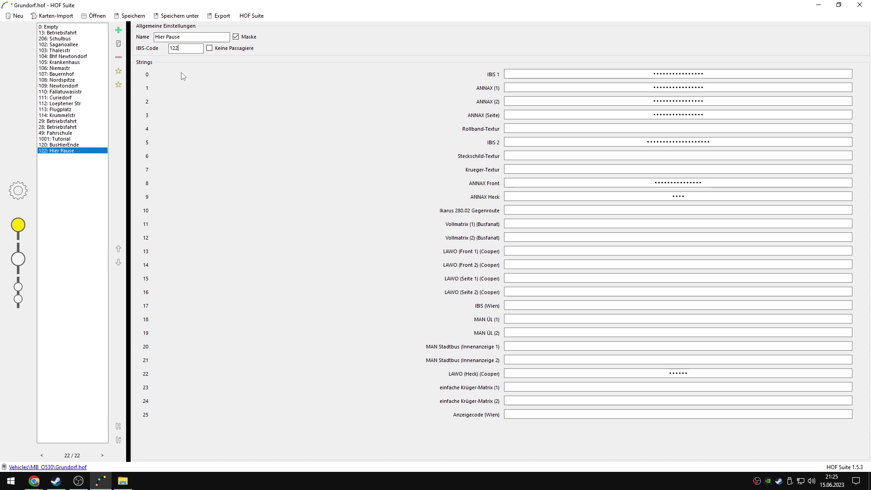
pyautogui.click(220, 49)
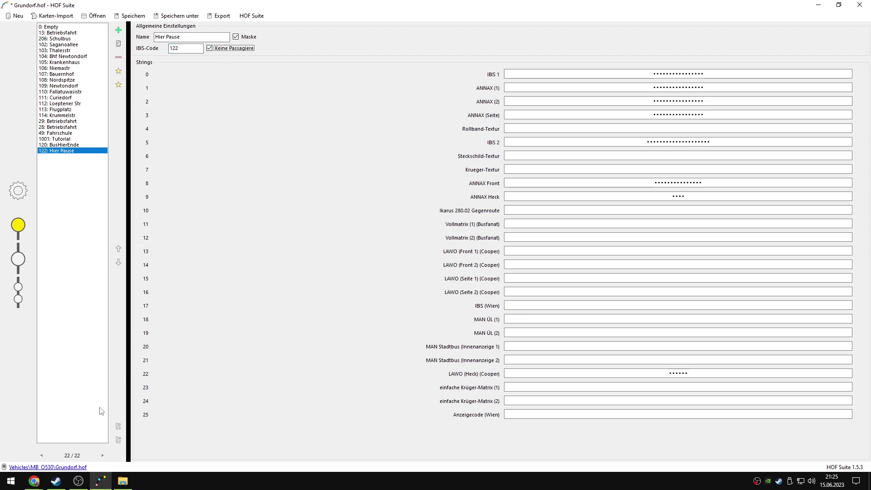
# - Switch to File Explorer and open the MB_O530_G_Modded folder inside the OMSI 2 Vehicles folder
pyautogui.click(122, 481)
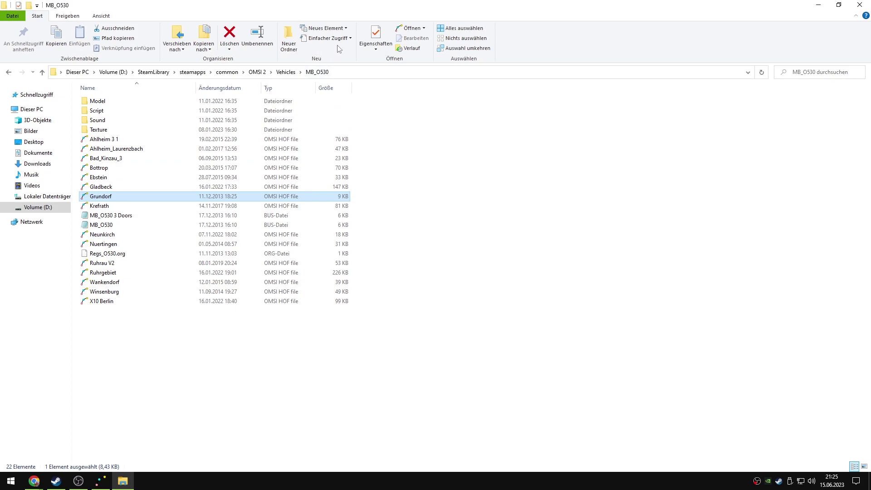
pyautogui.click(286, 72)
pyautogui.scroll(-6, 132, 242)
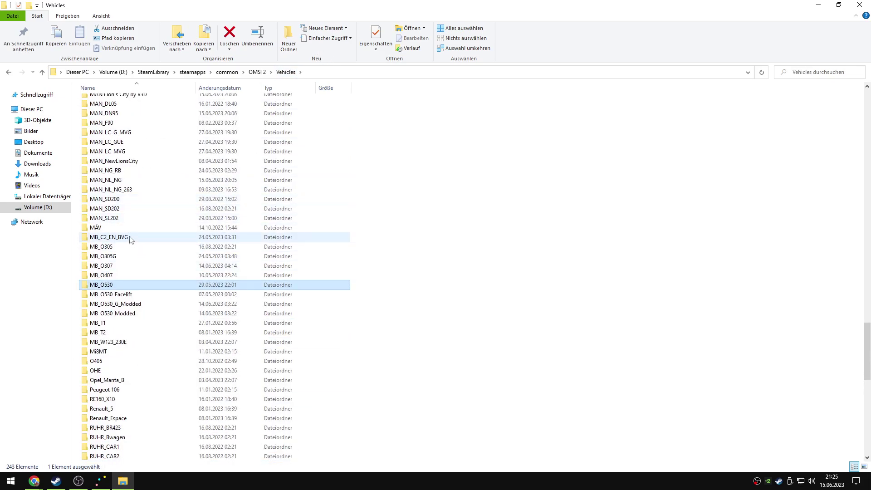
pyautogui.doubleClick(109, 171)
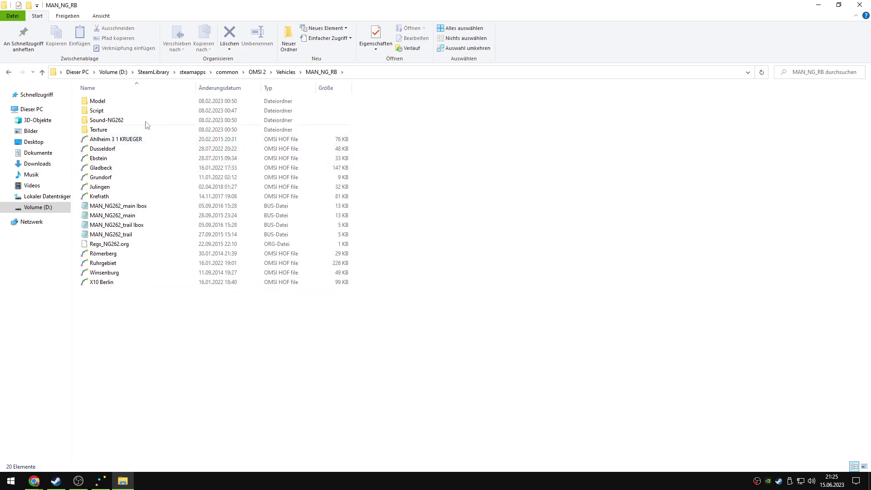
pyautogui.click(286, 72)
pyautogui.scroll(-13, 247, 172)
pyautogui.click(141, 218)
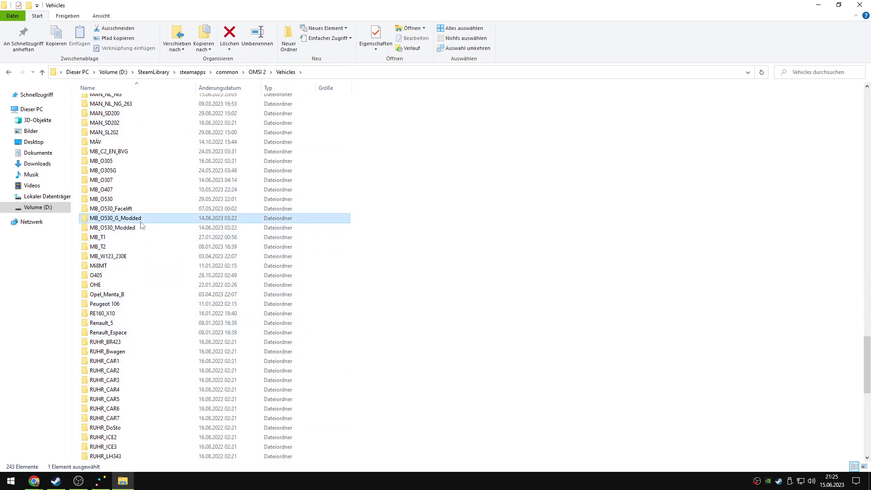
pyautogui.doubleClick(140, 222)
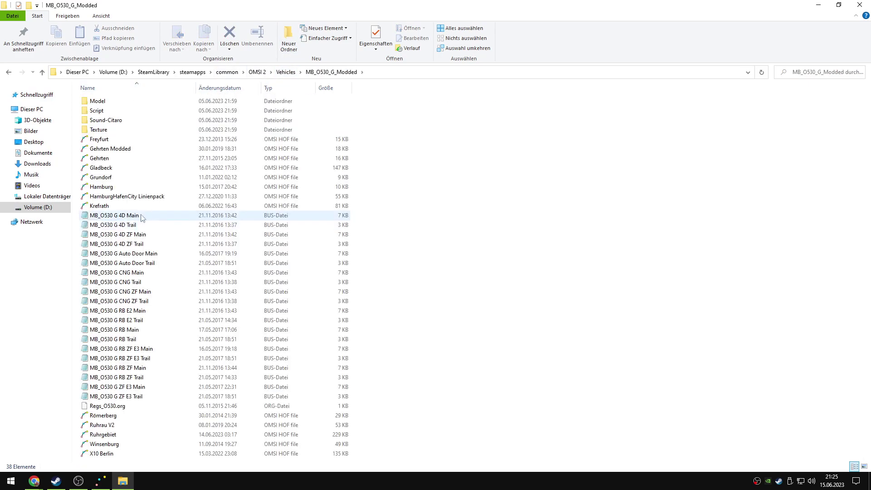
pyautogui.rightClick(120, 142)
pyautogui.click(190, 169)
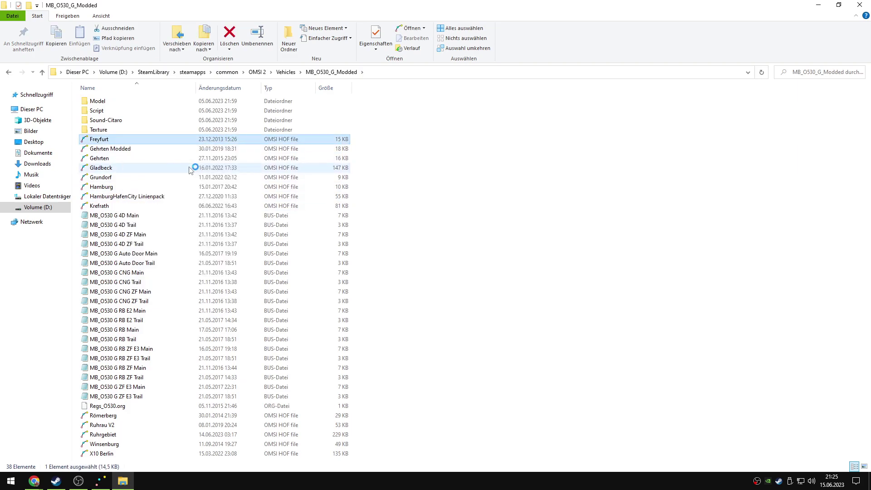
pyautogui.scroll(-14, 77, 257)
pyautogui.doubleClick(48, 142)
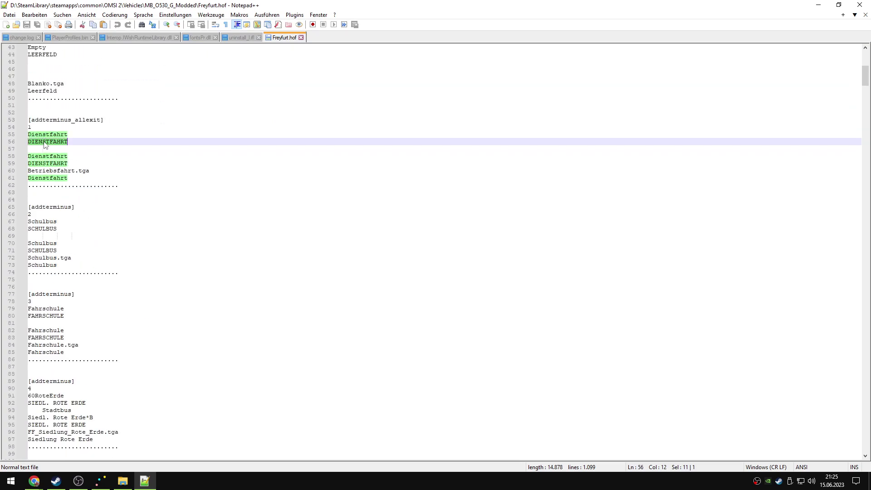
pyautogui.click(59, 164)
pyautogui.moveTo(70, 163); pyautogui.dragTo(35, 162)
pyautogui.click(43, 142)
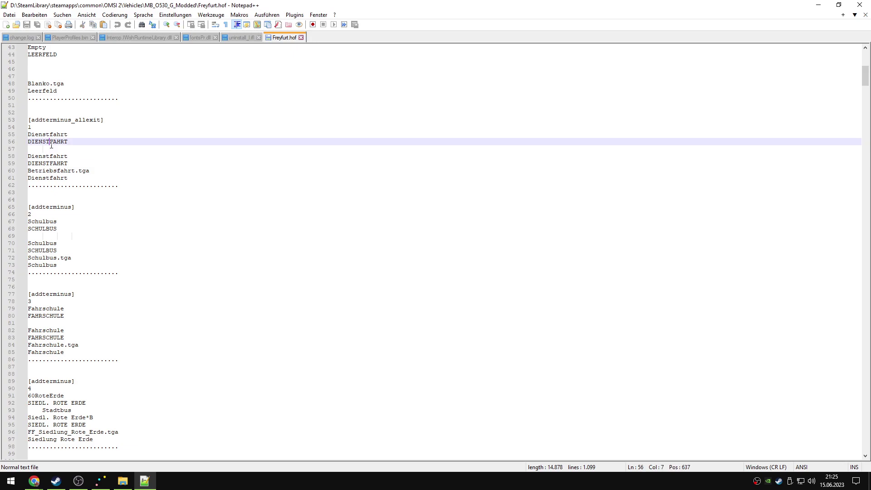
pyautogui.doubleClick(42, 142)
pyautogui.rightClick(49, 143)
pyautogui.click(83, 193)
pyautogui.click(860, 5)
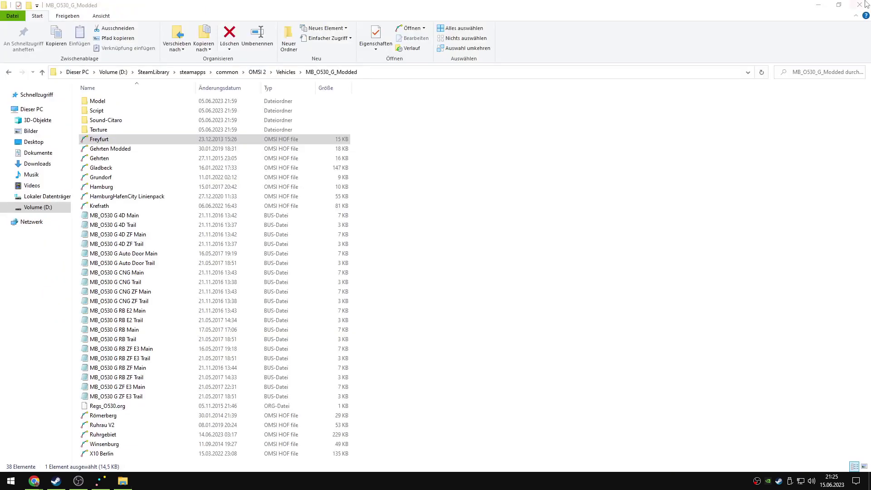
# - Open the Freyfurt HOF file with Editor, without making it the default app for .hof files
pyautogui.rightClick(159, 137)
pyautogui.rightClick(151, 138)
pyautogui.click(235, 196)
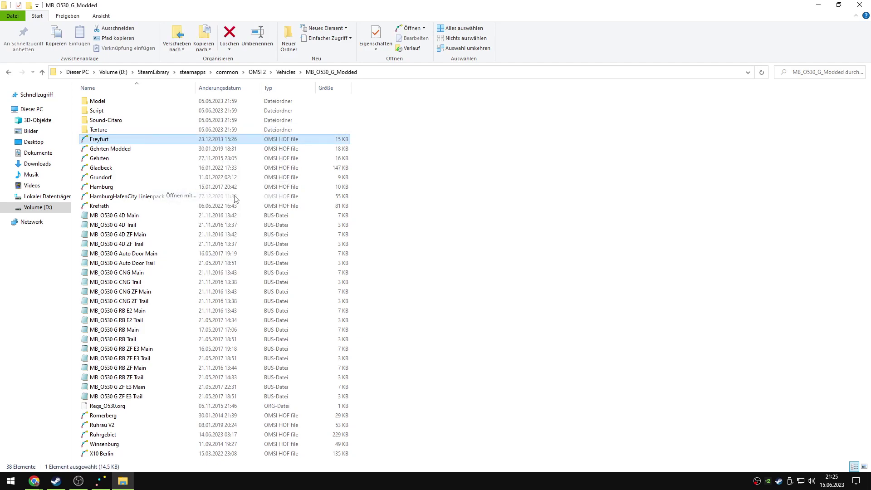
pyautogui.click(372, 288)
pyautogui.scroll(-1, 441, 275)
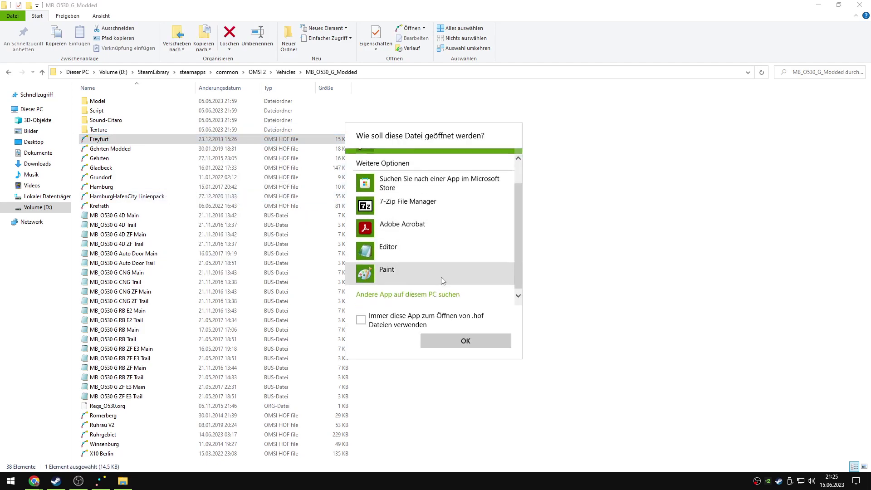
pyautogui.click(420, 259)
pyautogui.click(459, 340)
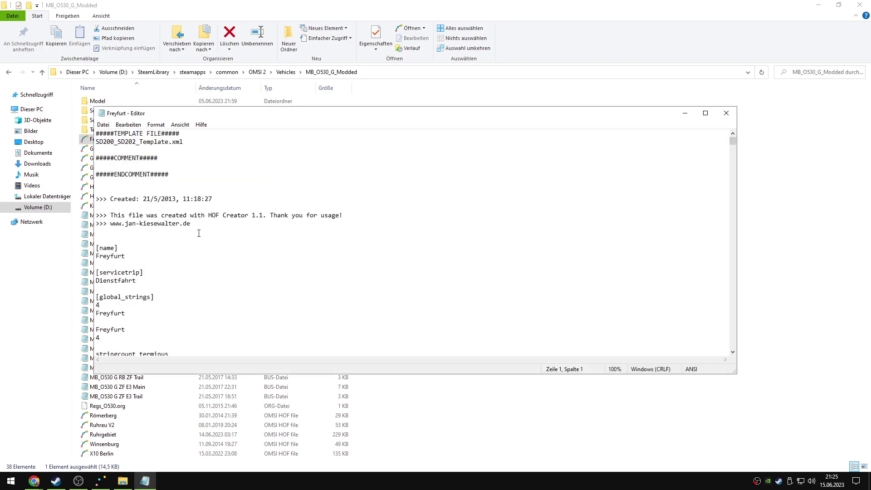
# - Copy the word Dienstfahrt from the Freyfurt file, then close Editor and the folder window
pyautogui.scroll(-6, 159, 270)
pyautogui.doubleClick(114, 136)
pyautogui.rightClick(115, 135)
pyautogui.click(137, 165)
pyautogui.click(727, 113)
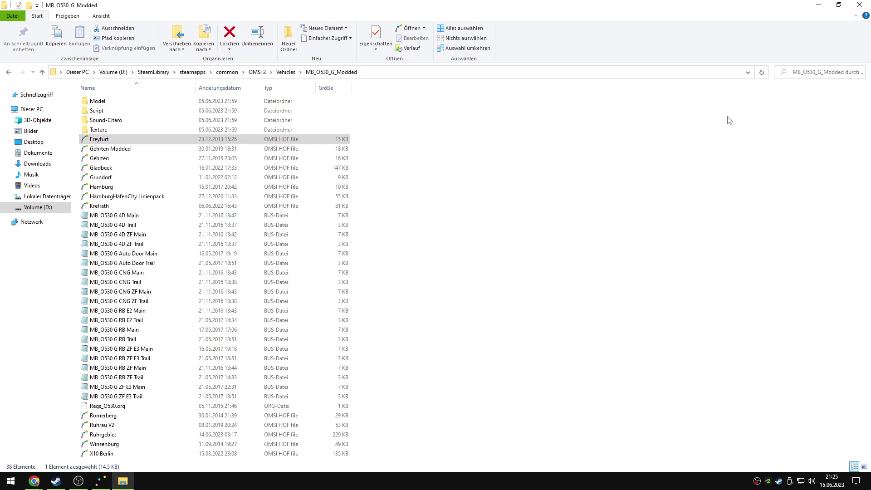
pyautogui.click(860, 4)
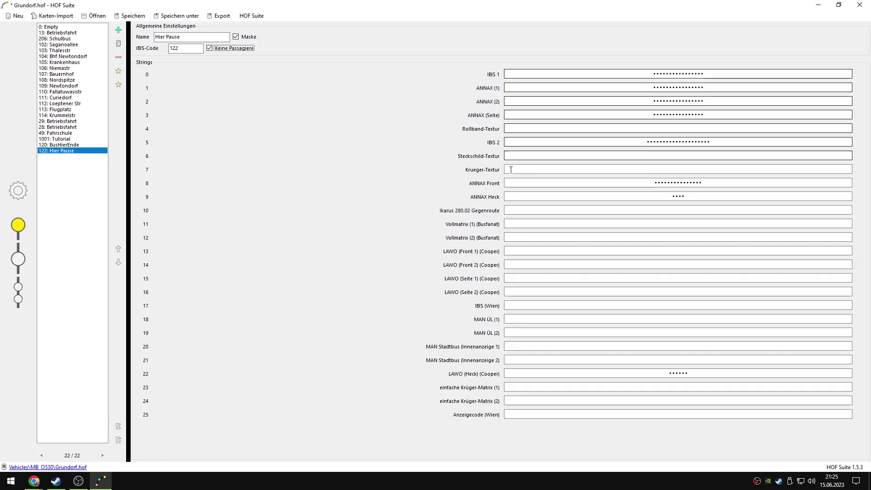
# - Paste Dienstfahrt into the ANNAX (2) and IBIS 2 strings of Hier Pause, without a leading blank in IBIS 2
pyautogui.click(651, 101)
pyautogui.hotkey('ctrl', 'v')
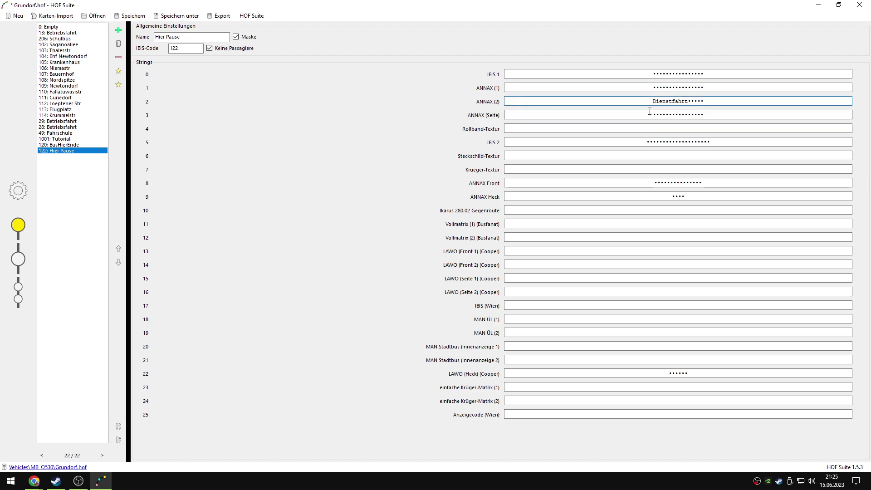
pyautogui.click(652, 142)
pyautogui.hotkey('ctrl', 'v')
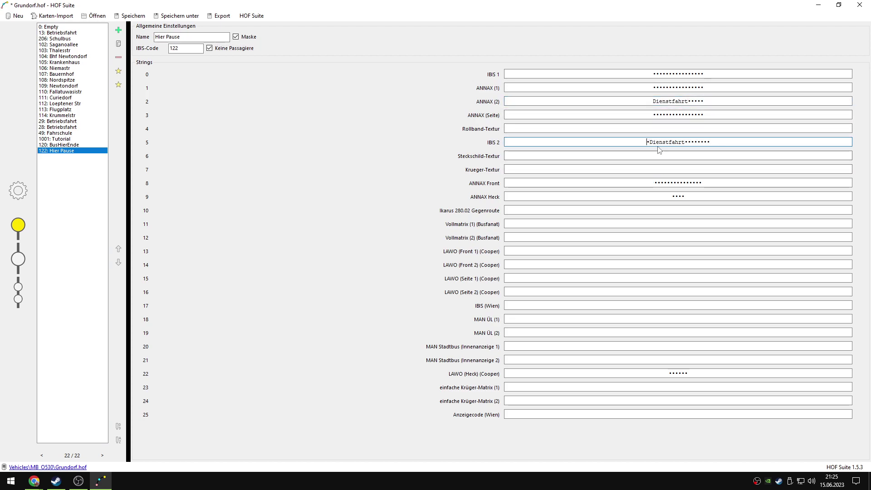
pyautogui.press('Delete')
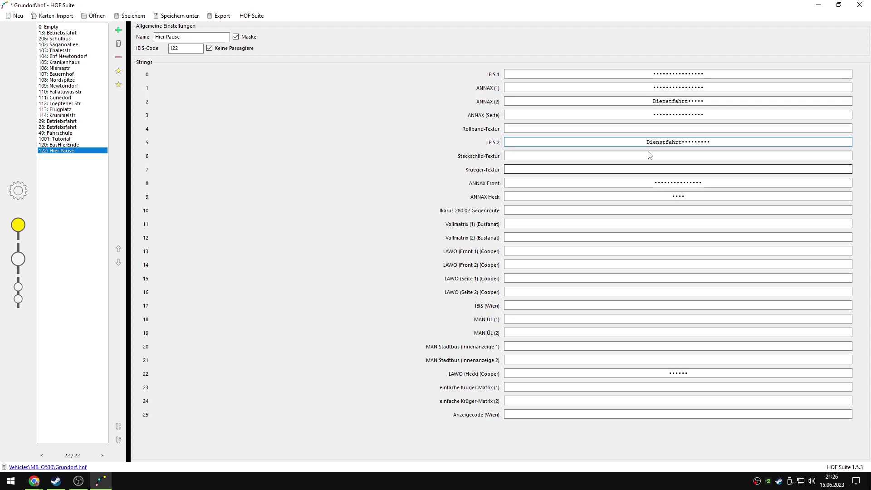
# - Set the IBIS 1 string of Hier Pause to DIENSTFAHRT using the copied text
pyautogui.click(668, 74)
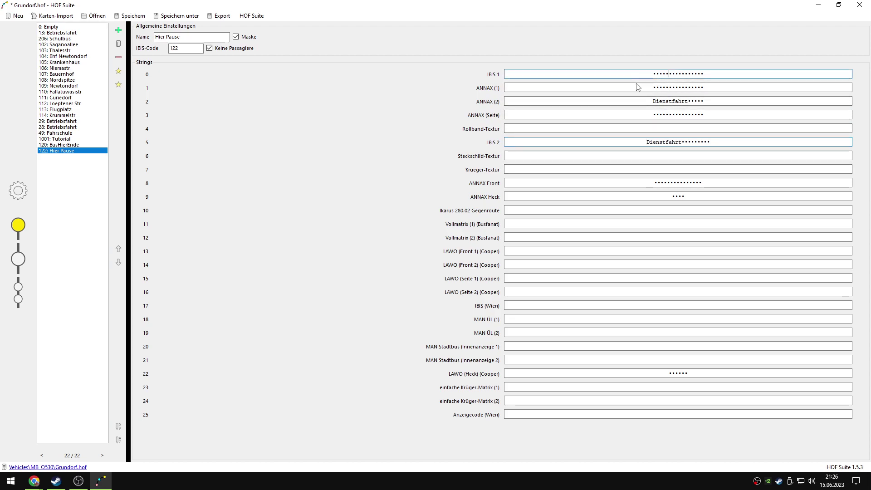
pyautogui.click(75, 145)
pyautogui.click(70, 151)
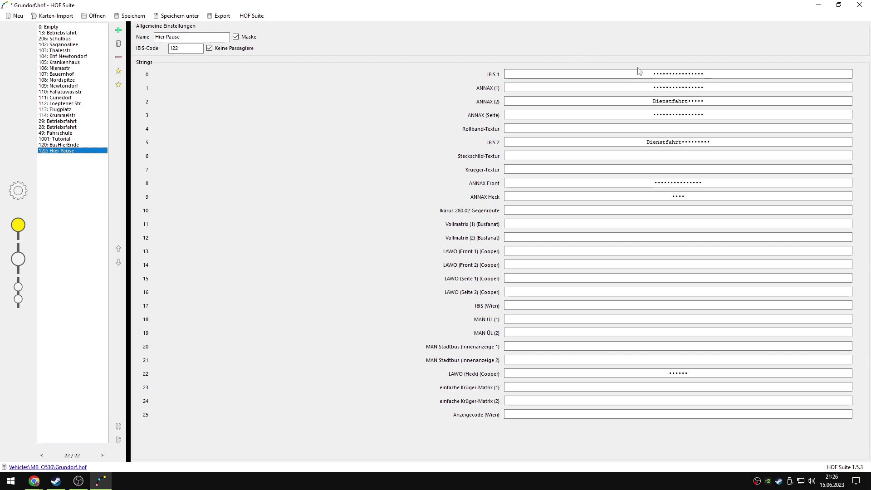
pyautogui.moveTo(707, 74); pyautogui.dragTo(650, 74)
pyautogui.hotkey('ctrl', 'v')
pyautogui.press('Tab')
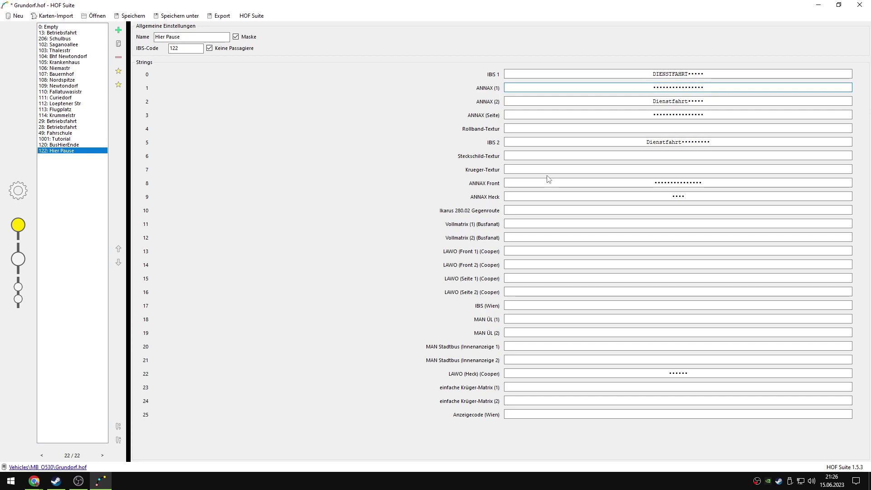
pyautogui.moveTo(654, 88); pyautogui.dragTo(697, 87)
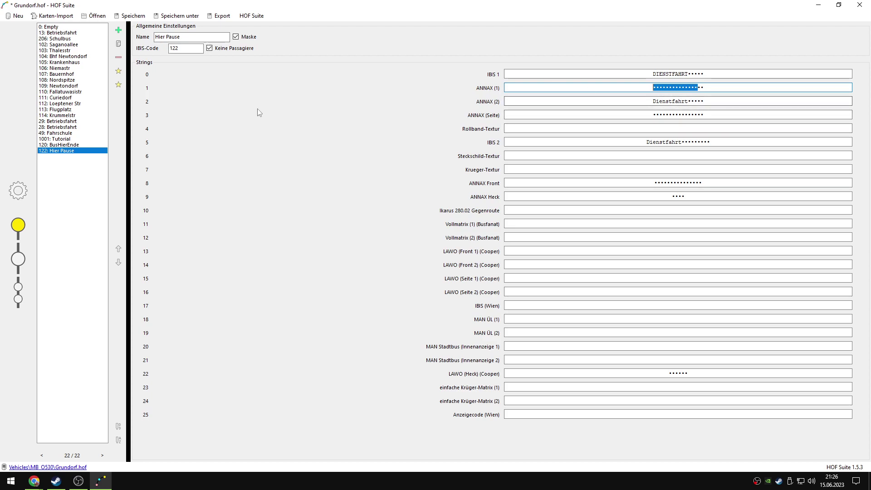
# - Add a further destination to Grundorf.hof and name it Dienstfahrt
pyautogui.click(118, 30)
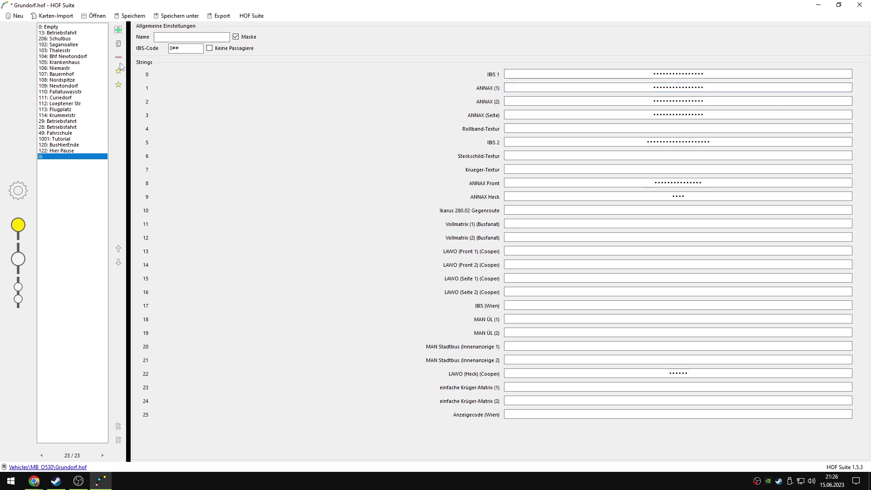
pyautogui.click(190, 36)
pyautogui.write('Dienstfahrt')
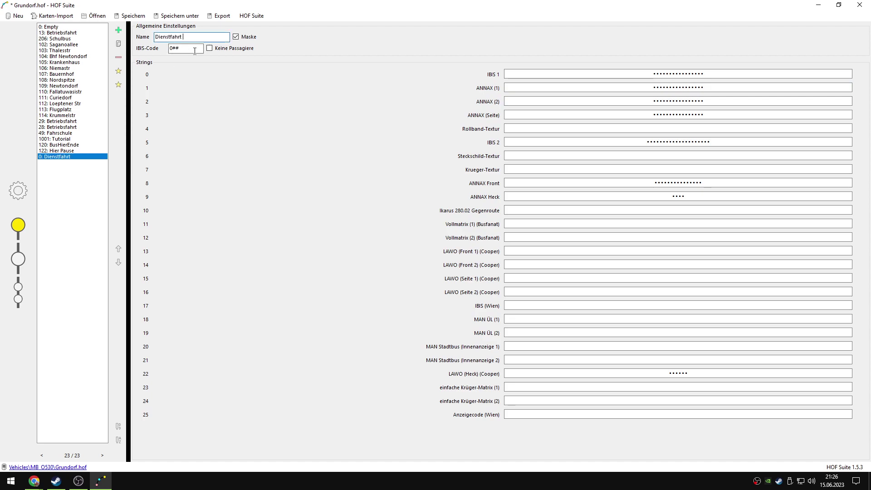
# - Give the Dienstfahrt destination the IBIS code 123 and enable Keine Passagiere
pyautogui.press('Tab')
pyautogui.write('123')
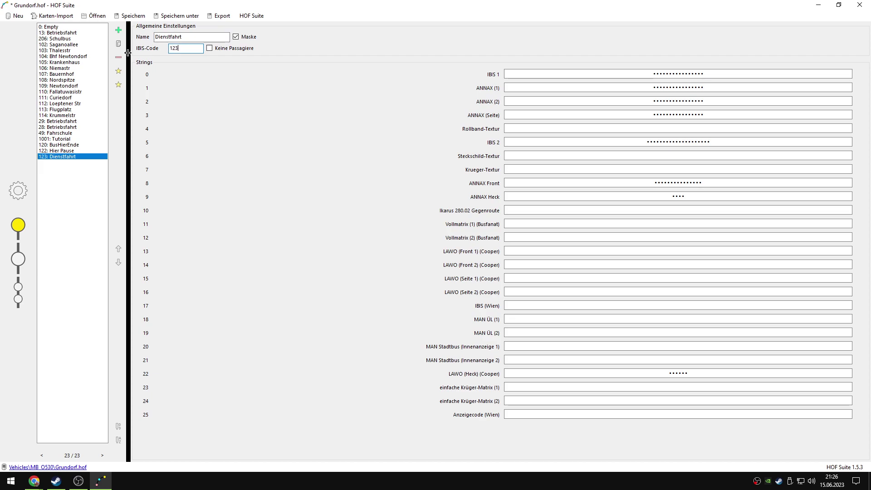
pyautogui.click(235, 48)
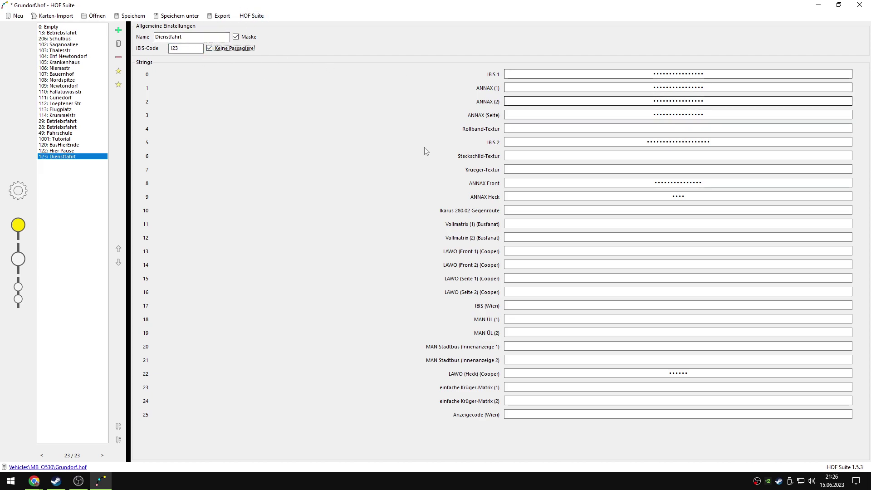
# - Copy the IBIS 1 string DIENSTFAHRT from the Hier Pause destination
pyautogui.click(76, 151)
pyautogui.moveTo(708, 74); pyautogui.dragTo(585, 70)
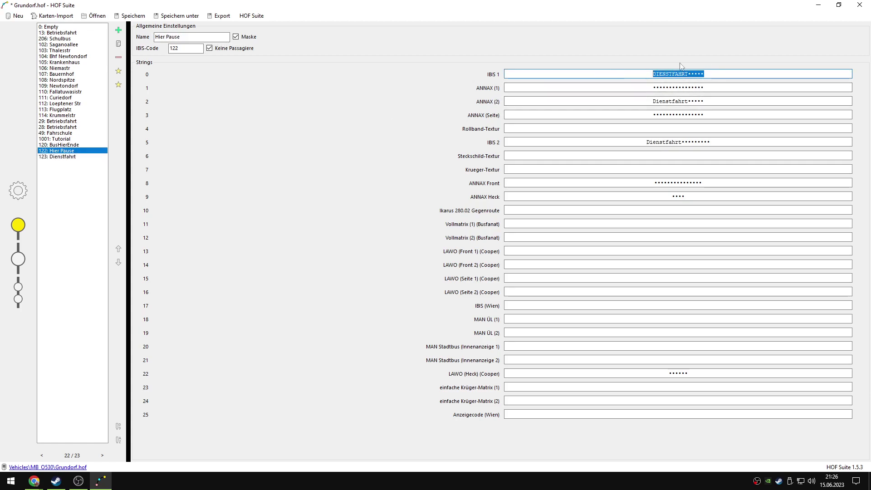
pyautogui.rightClick(709, 76)
pyautogui.click(739, 103)
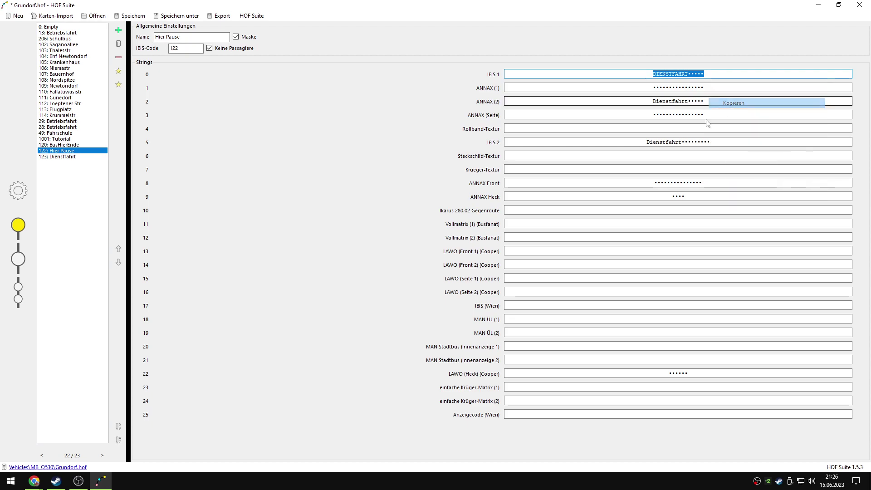
# - Paste DIENSTFAHRT into the IBIS 1, ANNAX (2) and IBIS 2 strings of the Dienstfahrt destination
pyautogui.click(57, 156)
pyautogui.moveTo(688, 74); pyautogui.dragTo(619, 78)
pyautogui.hotkey('ctrl', 'v')
pyautogui.moveTo(679, 87); pyautogui.dragTo(652, 102)
pyautogui.hotkey('ctrl', 'v')
pyautogui.moveTo(682, 142); pyautogui.dragTo(624, 142)
pyautogui.hotkey('ctrl', 'v')
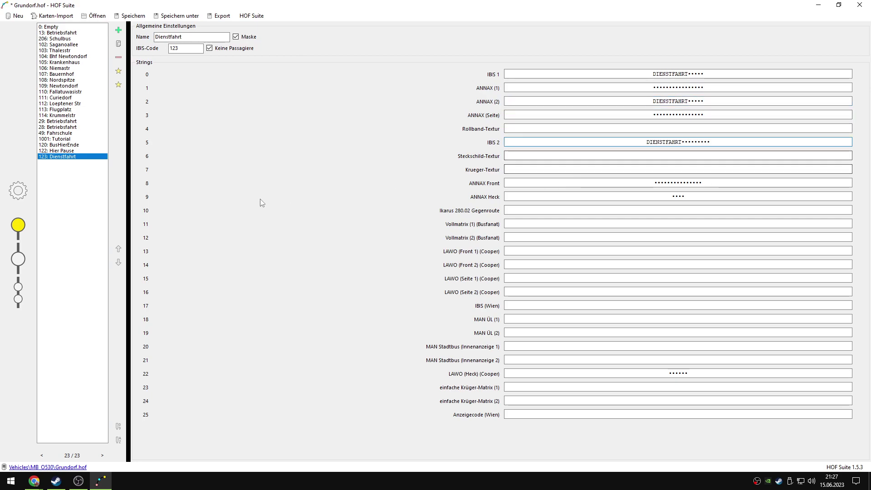
# - Replace the IBIS 1 string of the Hier Pause destination with HIERPAUSE
pyautogui.click(105, 151)
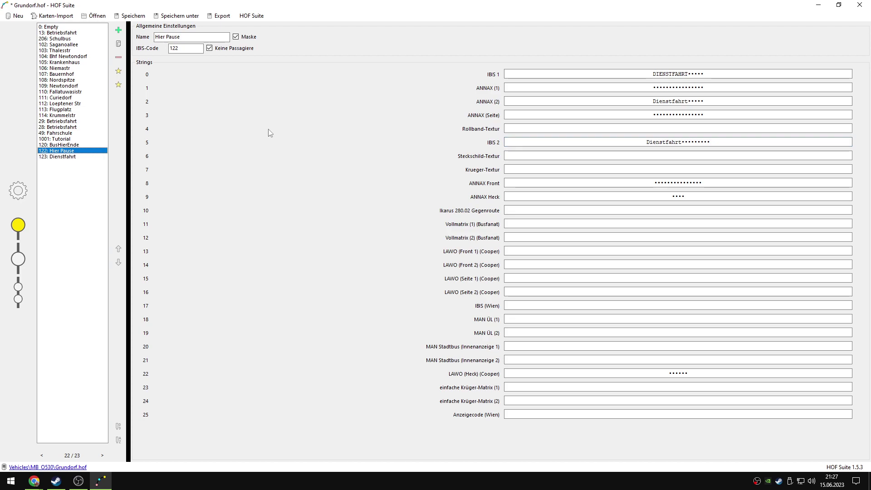
pyautogui.moveTo(688, 74); pyautogui.dragTo(563, 72)
pyautogui.press('BackSpace')
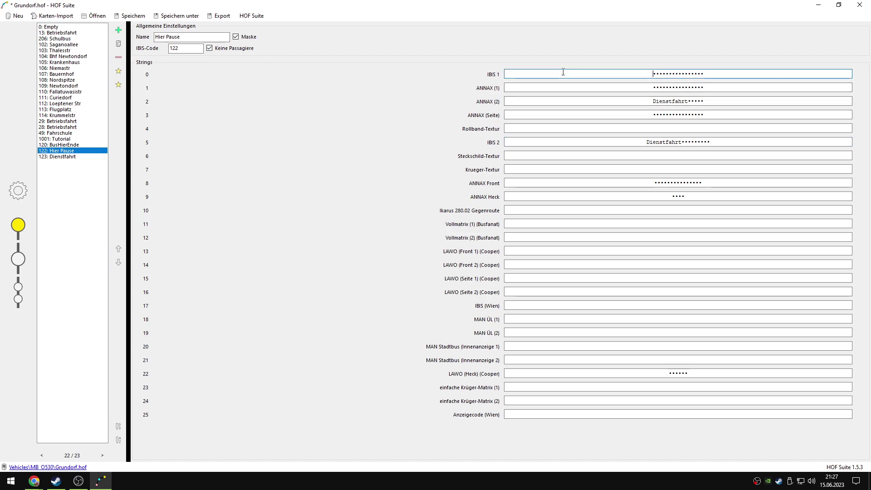
pyautogui.write('H')
pyautogui.write('IER')
pyautogui.write('PA')
pyautogui.write('USWE')
pyautogui.write('E')
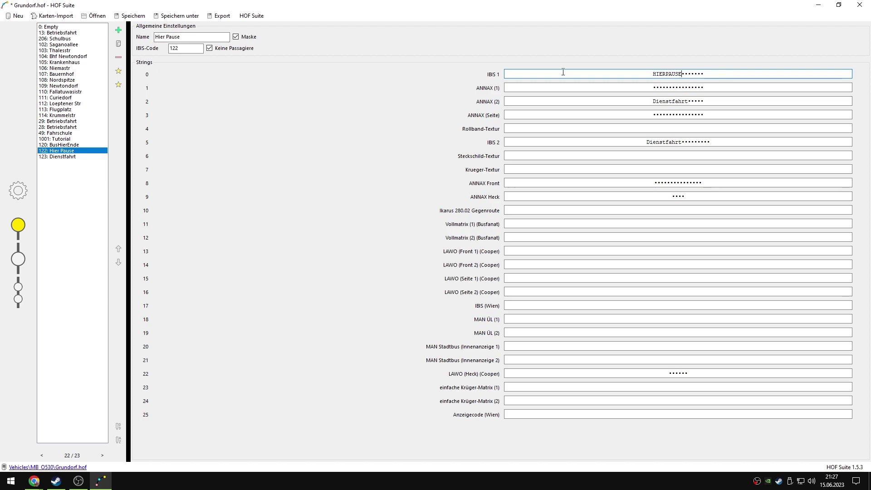
# - Replace the ANNAX (2) string of the Hier Pause destination with HierPause
pyautogui.press('Tab')
pyautogui.press('Tab')
pyautogui.press('BackSpace')
pyautogui.press('BackSpace')
pyautogui.press('BackSpace')
pyautogui.press('BackSpace')
pyautogui.press('BackSpace')
pyautogui.press('BackSpace')
pyautogui.press('BackSpace')
pyautogui.press('BackSpace')
pyautogui.press('BackSpace')
pyautogui.press('BackSpace')
pyautogui.press('BackSpace')
pyautogui.press('BackSpace')
pyautogui.press('BackSpace')
pyautogui.press('BackSpace')
pyautogui.press('BackSpace')
pyautogui.press('BackSpace')
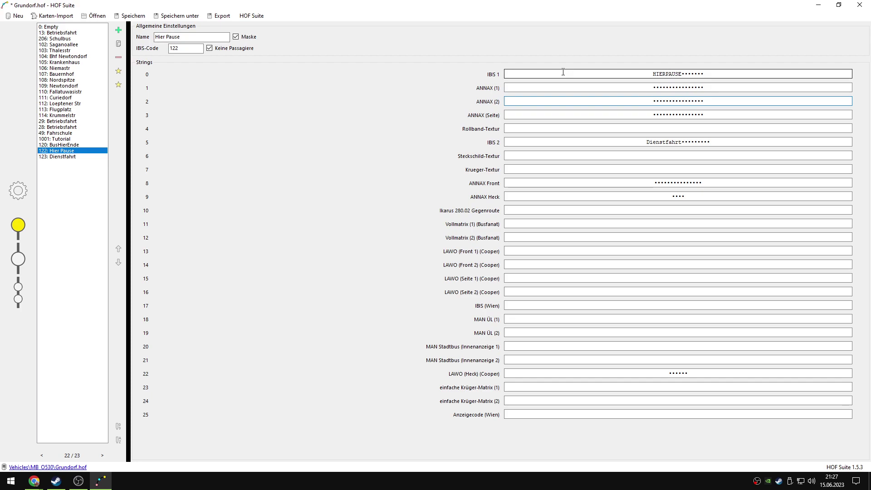
pyautogui.write('HierPause')
# - Replace the IBIS 2 string of the Hier Pause destination with HIERPAUSE
pyautogui.press('Tab')
pyautogui.press('Tab')
pyautogui.press('BackSpace')
pyautogui.press('BackSpace')
pyautogui.press('BackSpace')
pyautogui.press('BackSpace')
pyautogui.press('BackSpace')
pyautogui.press('BackSpace')
pyautogui.press('BackSpace')
pyautogui.press('BackSpace')
pyautogui.press('BackSpace')
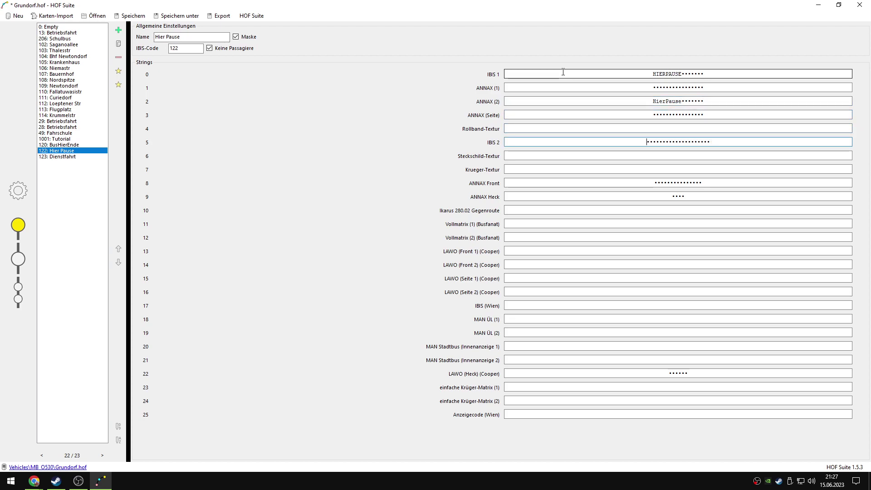
pyautogui.write('Hieer')
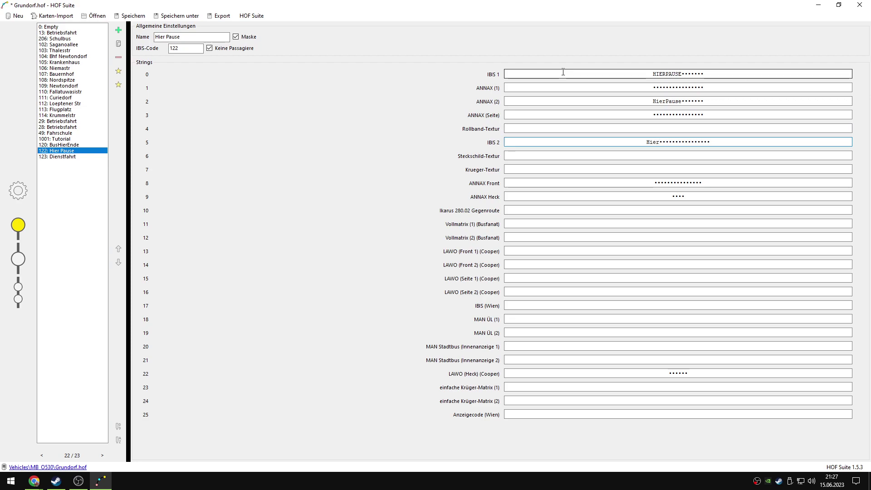
pyautogui.press('BackSpace')
pyautogui.press('BackSpace')
pyautogui.write('IERPAUSE')
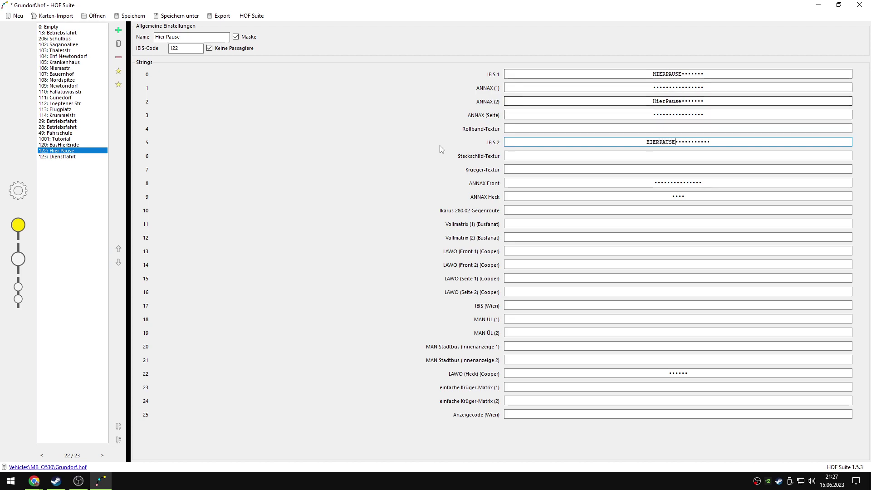
# - Return to the Dienstfahrt destination and save Grundorf.hof under its existing name
pyautogui.click(71, 157)
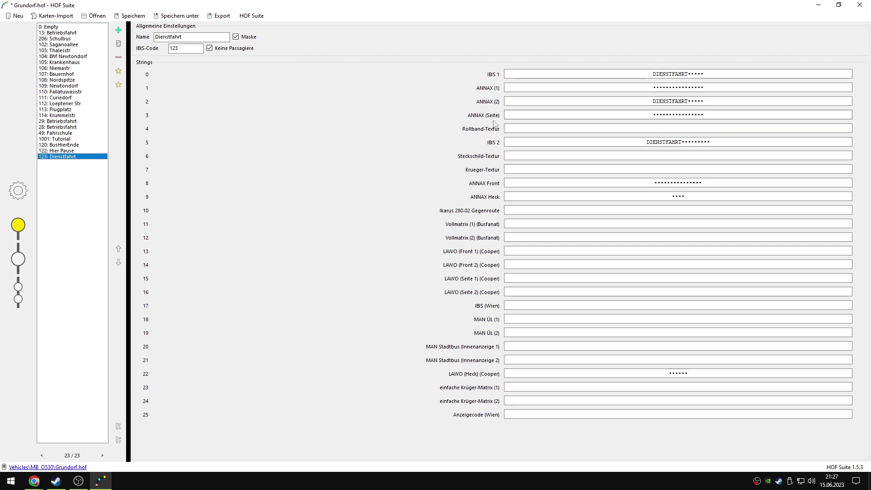
pyautogui.click(125, 20)
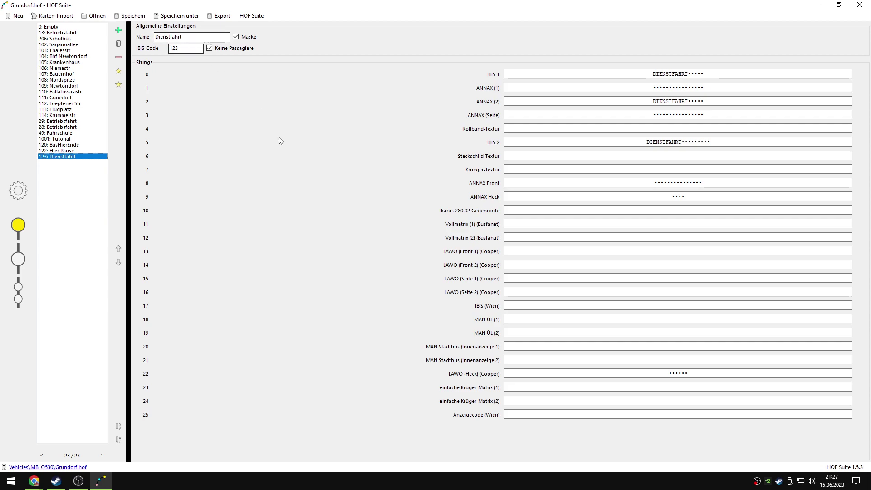
pyautogui.click(169, 17)
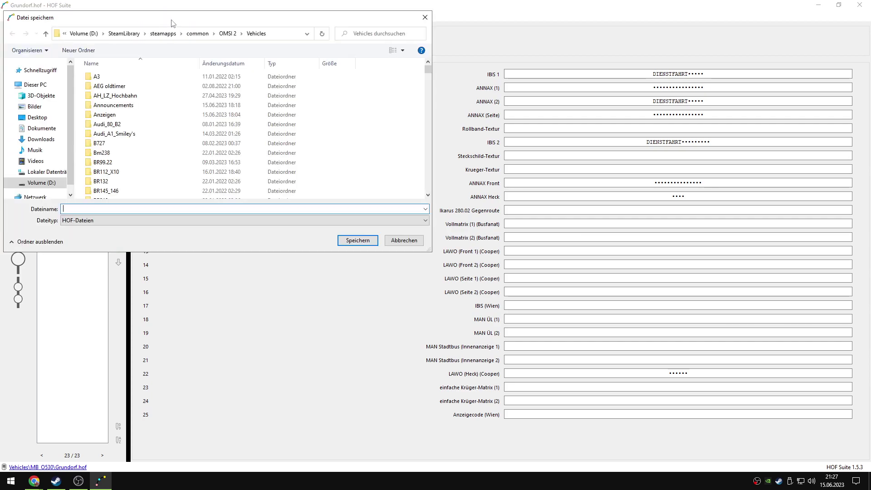
pyautogui.click(404, 241)
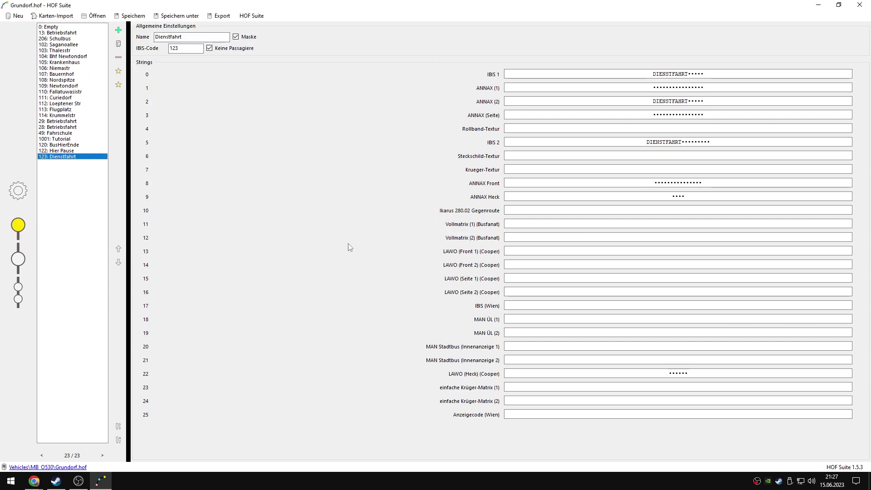
# - Export Grundorf.hof, accept overwriting the files of the same name in the chosen folders, and close HOF Suite
pyautogui.click(223, 16)
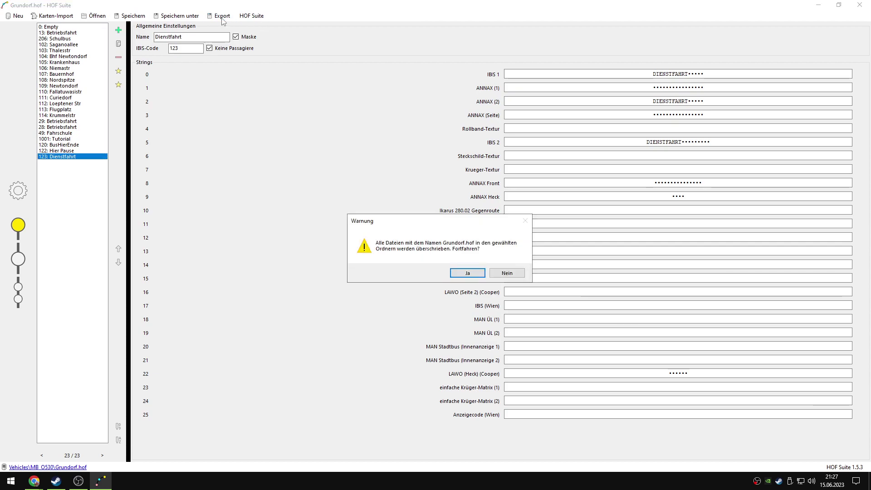
pyautogui.moveTo(382, 224); pyautogui.dragTo(351, 163)
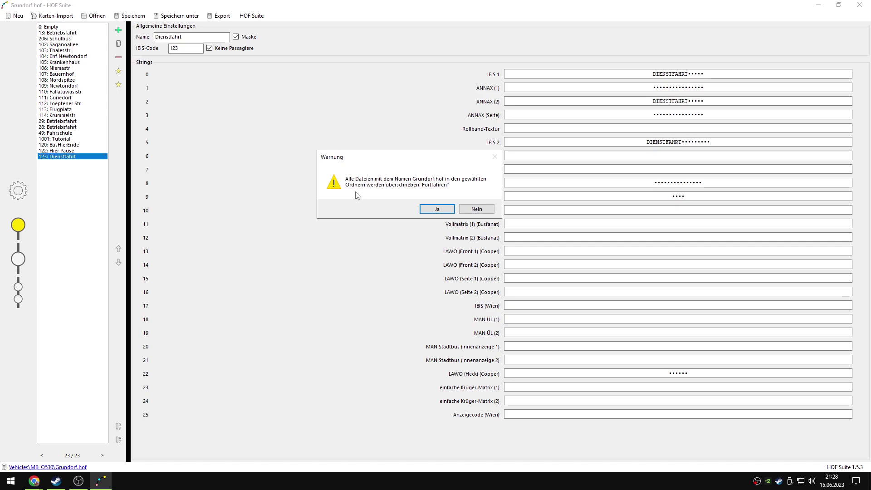
pyautogui.click(435, 209)
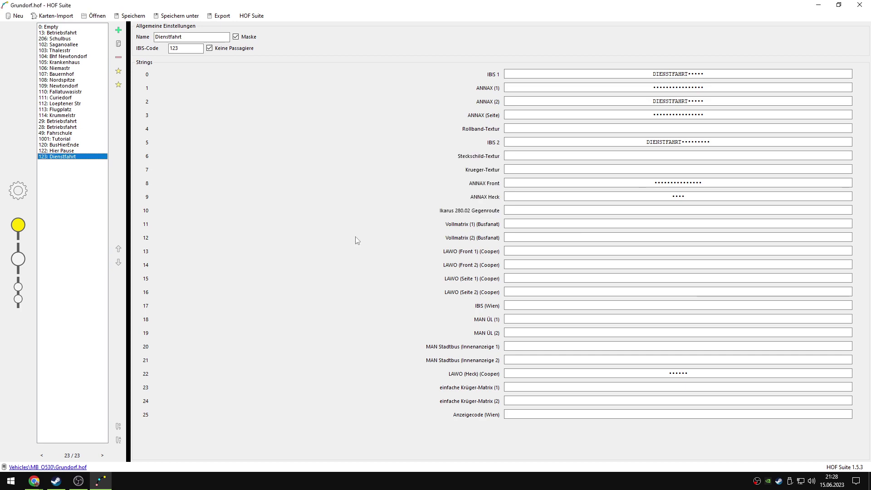
pyautogui.click(860, 5)
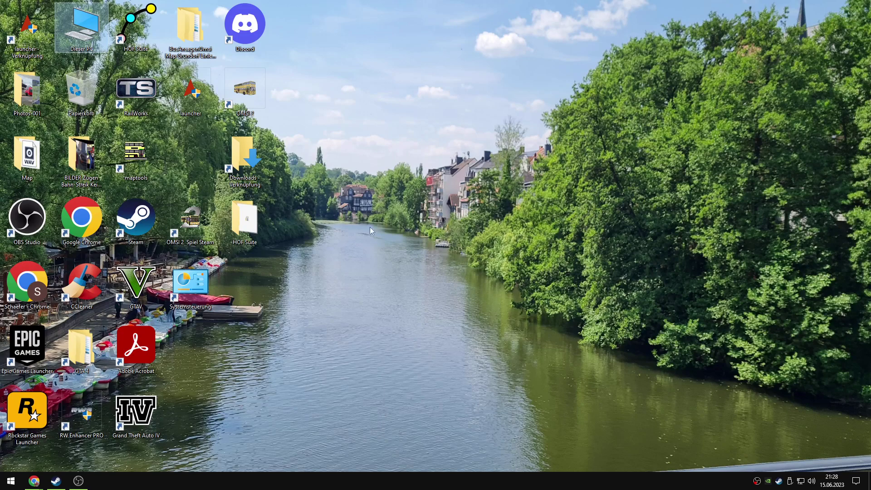
# - Switch to File Explorer and open the Vehicles folder of the OMSI 2 installation
pyautogui.doubleClick(246, 220)
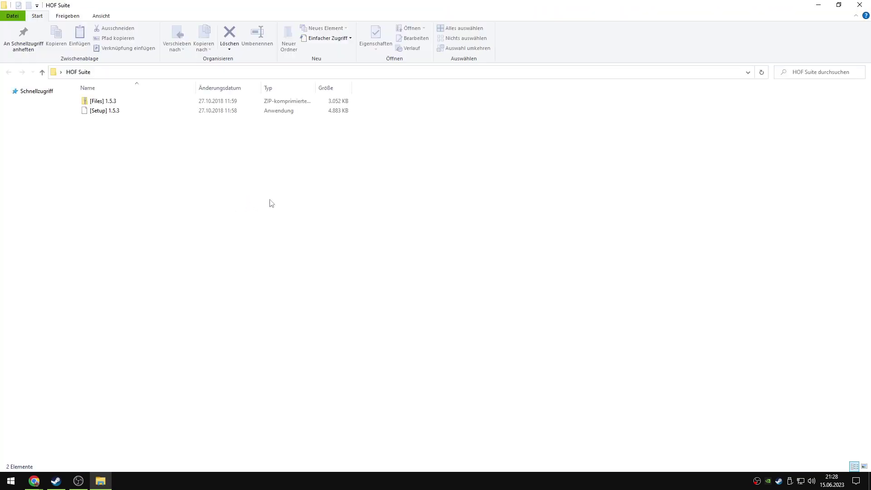
pyautogui.click(41, 141)
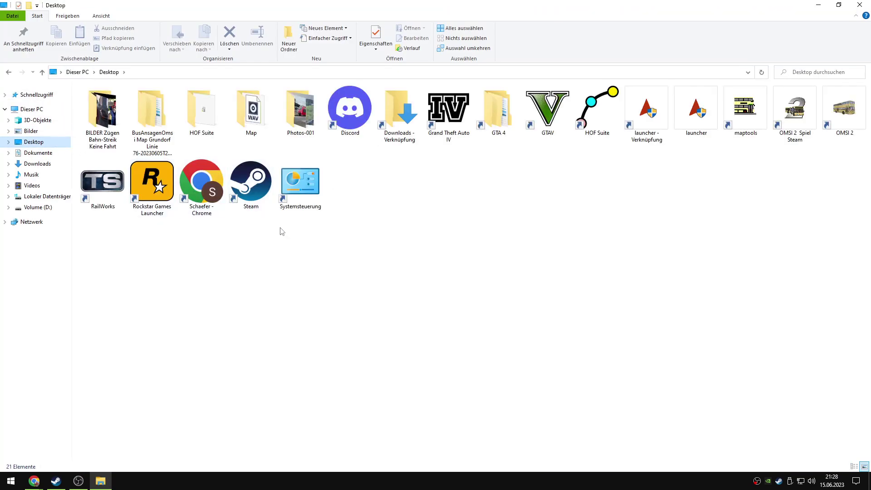
pyautogui.doubleClick(784, 124)
pyautogui.scroll(-5, 386, 228)
pyautogui.doubleClick(177, 180)
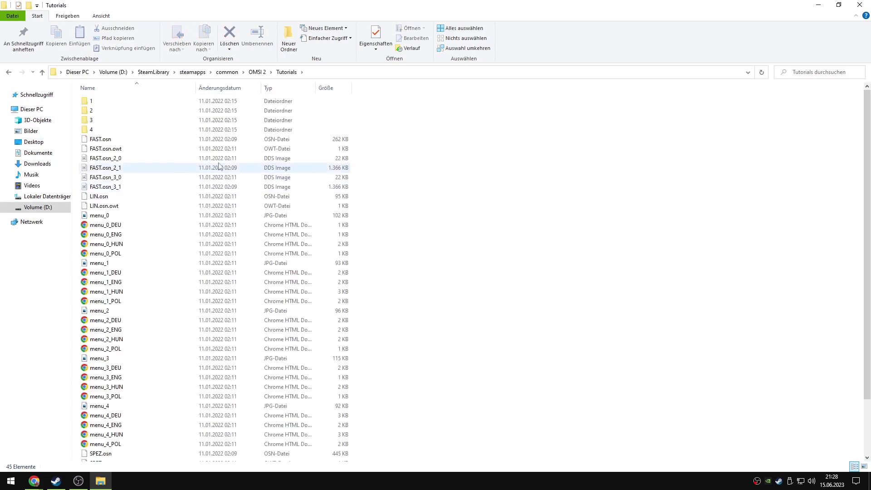
pyautogui.click(265, 74)
pyautogui.scroll(-6, 165, 208)
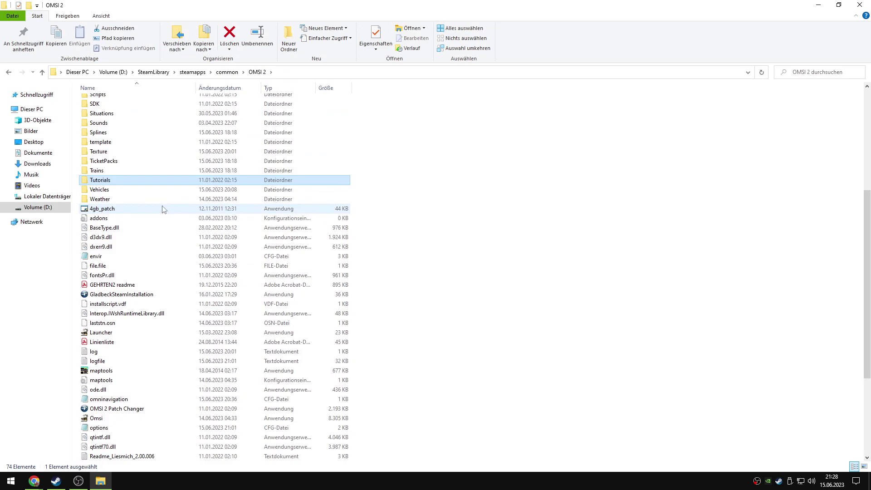
pyautogui.doubleClick(140, 189)
pyautogui.scroll(-20, 146, 196)
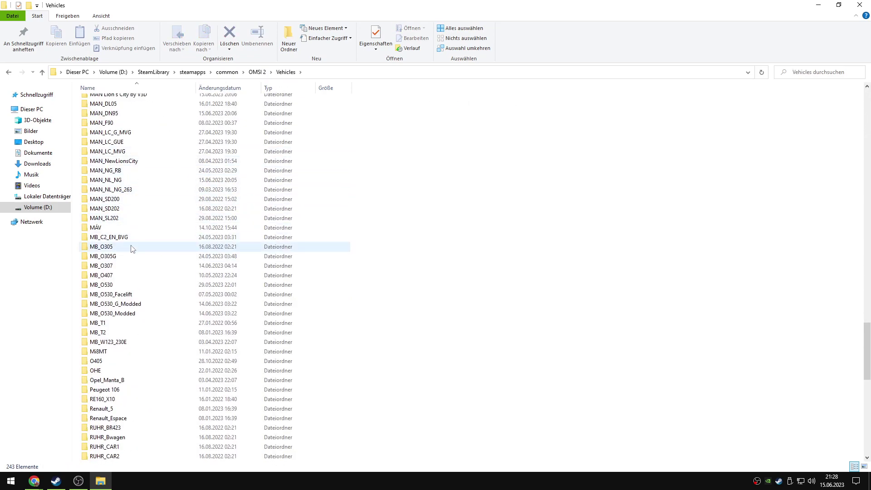
# - Open the Grundorf file from the MB_C2_EN_BVG vehicle folder in Notepad++
pyautogui.doubleClick(132, 237)
pyautogui.click(112, 158)
pyautogui.click(115, 168)
pyautogui.rightClick(115, 168)
pyautogui.click(157, 191)
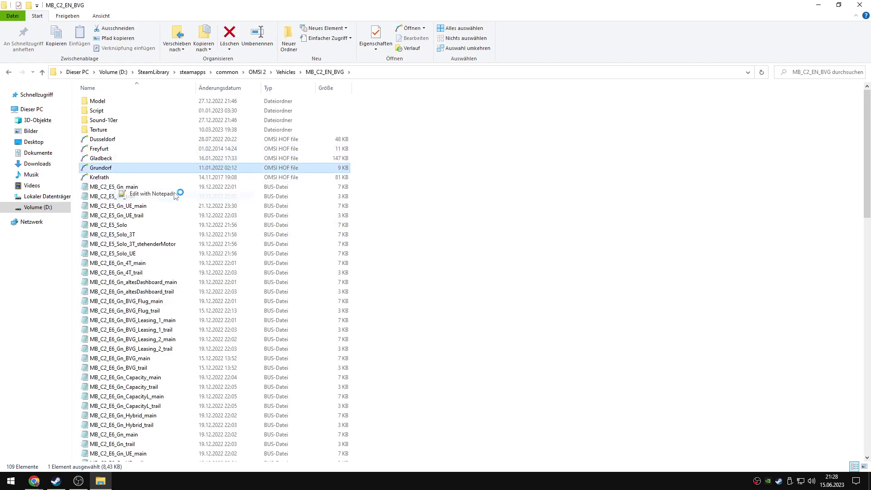
# - Look through the destinations, bus stops and trips in the MB_C2_EN_BVG Grundorf.hof, and close Notepad++
pyautogui.scroll(-20, 171, 183)
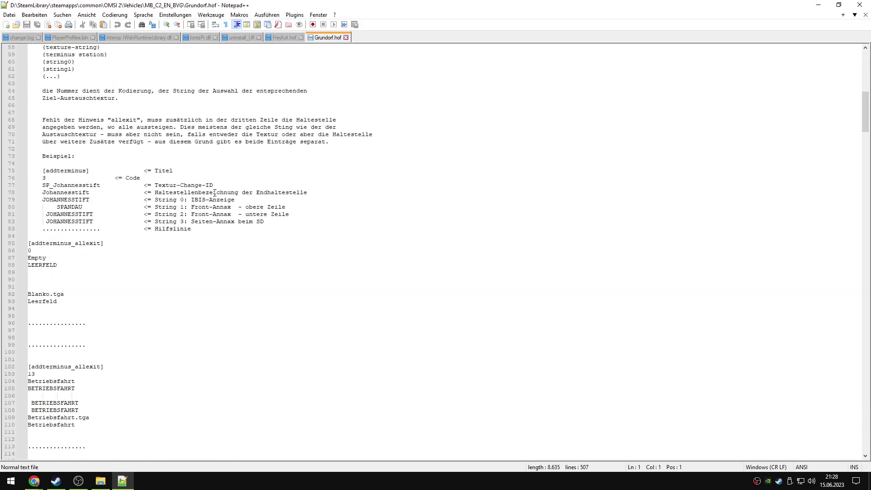
pyautogui.scroll(-20, 84, 193)
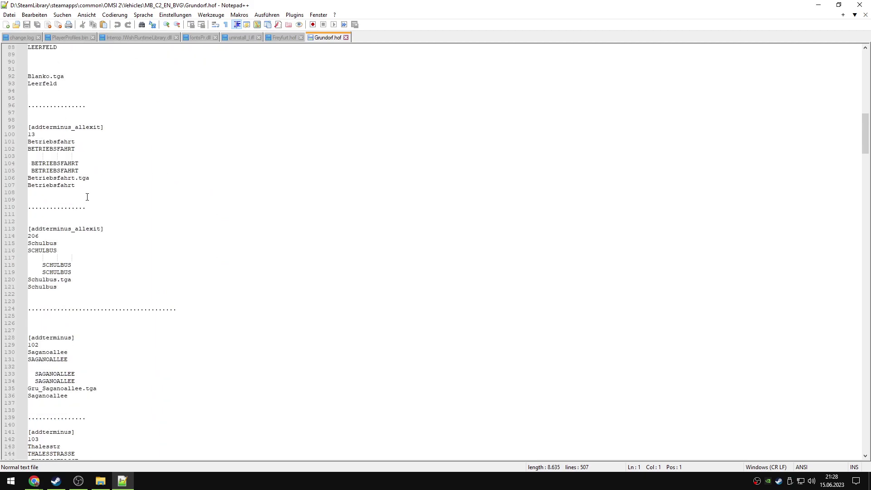
pyautogui.scroll(-20, 81, 182)
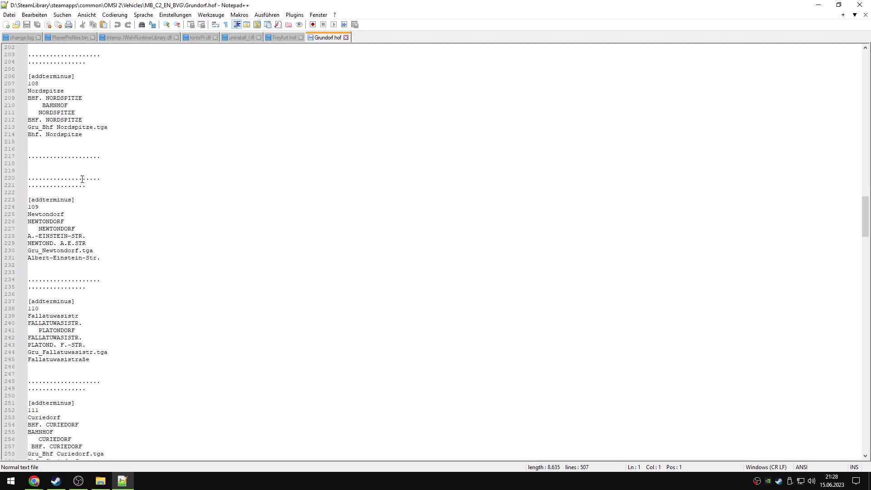
pyautogui.scroll(-20, 84, 181)
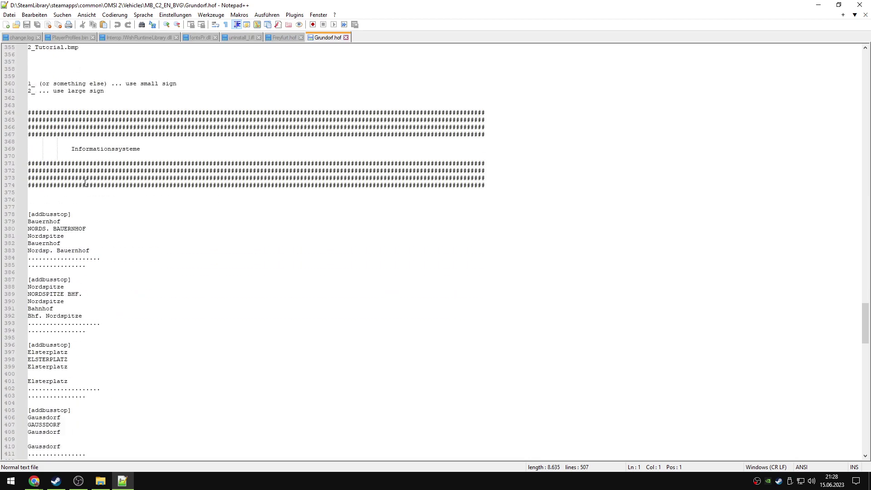
pyautogui.scroll(-13, 86, 181)
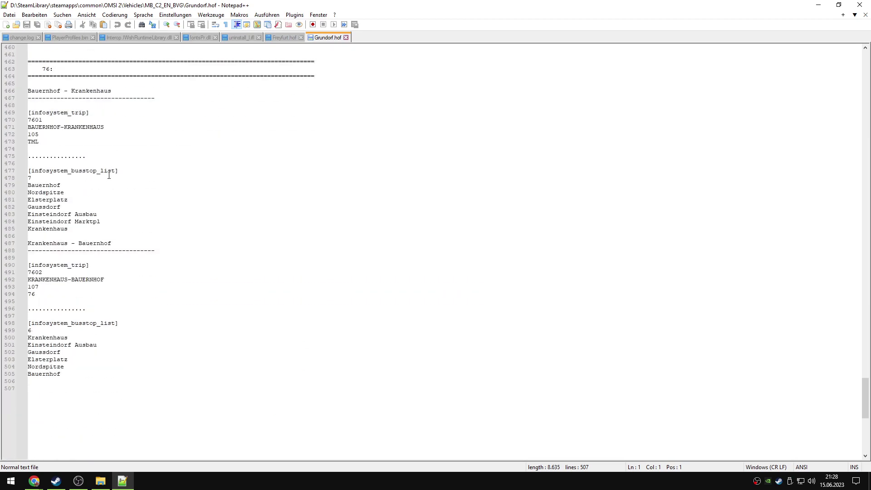
pyautogui.click(860, 4)
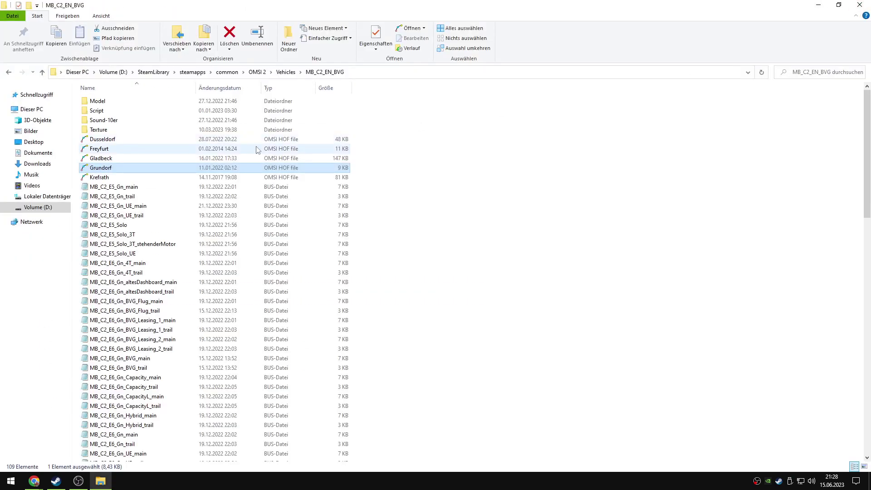
# - Copy the edited Grundorf file from the MB_O530 vehicle folder
pyautogui.click(285, 73)
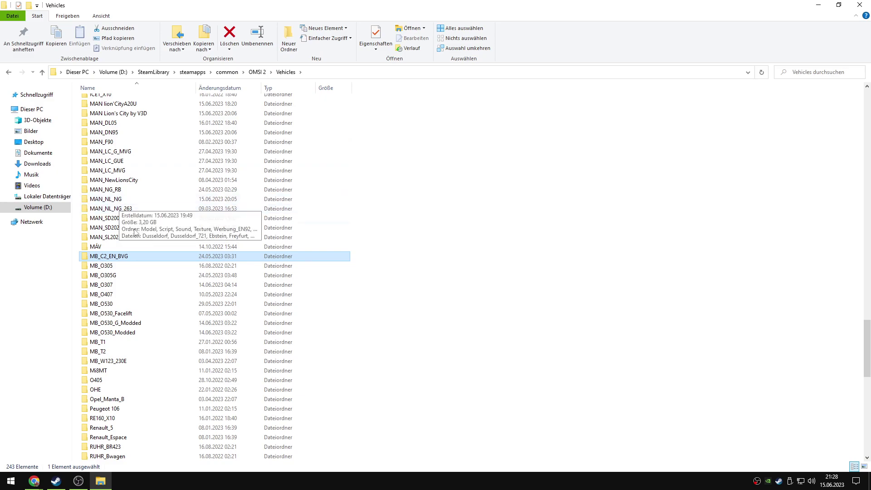
pyautogui.doubleClick(122, 304)
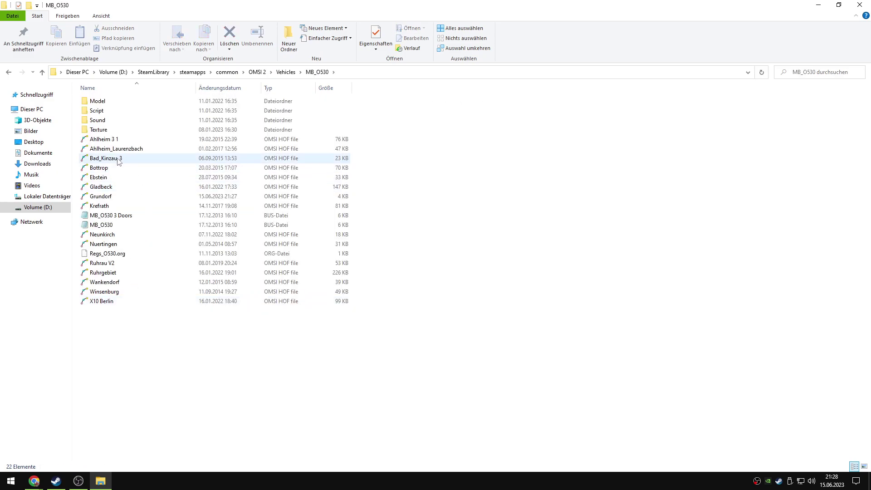
pyautogui.click(116, 205)
pyautogui.click(114, 200)
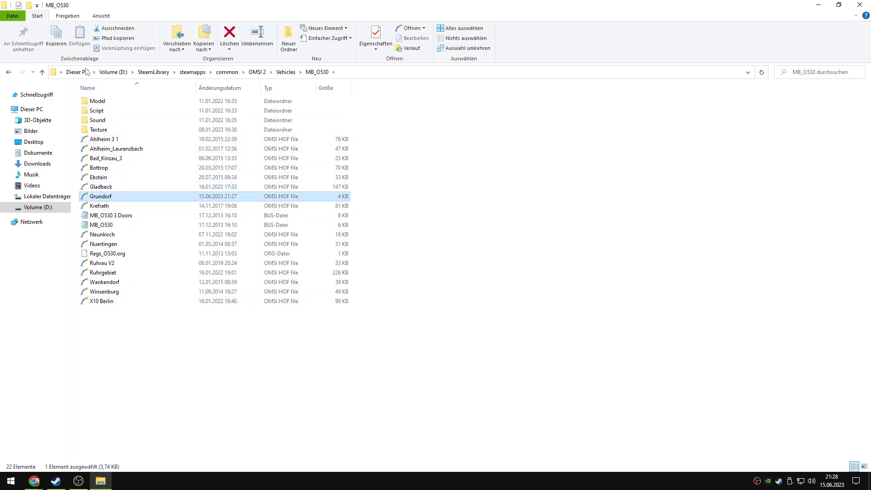
# - Paste the copied Grundorf file into the MB_C2_EN_BVG vehicle folder, replacing the existing one
pyautogui.click(286, 72)
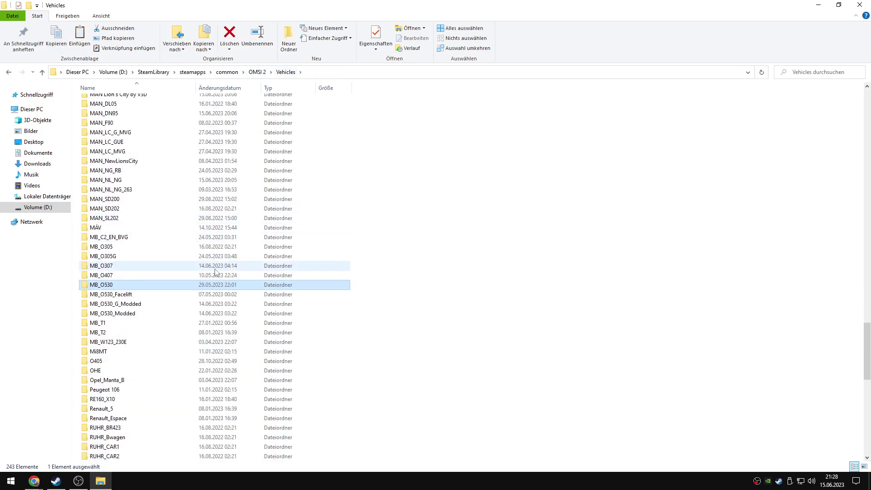
pyautogui.doubleClick(126, 239)
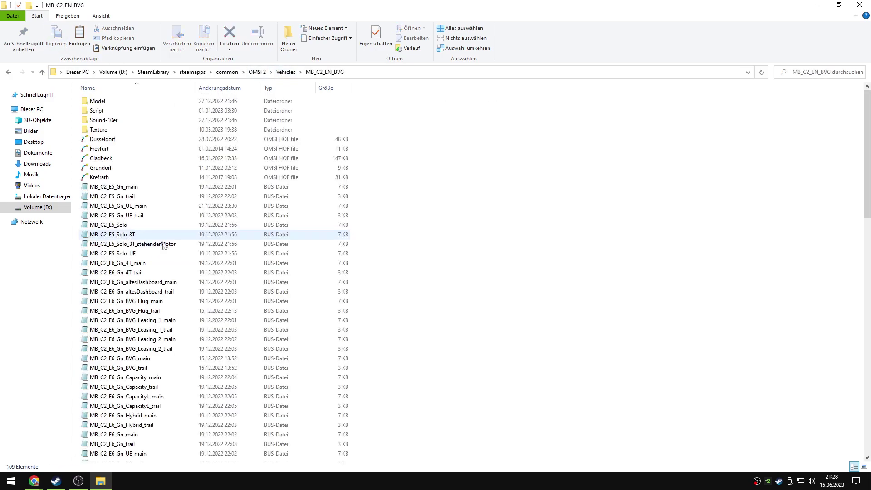
pyautogui.hotkey('ctrl', 'v')
pyautogui.click(394, 177)
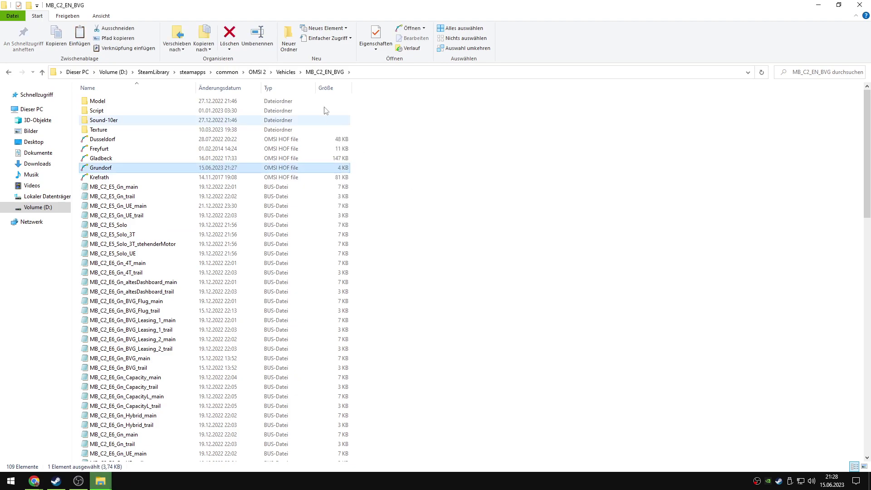
# - Paste the copied Grundorf file into the MB_O530_G_Modded vehicle folder, replacing the existing one
pyautogui.click(286, 72)
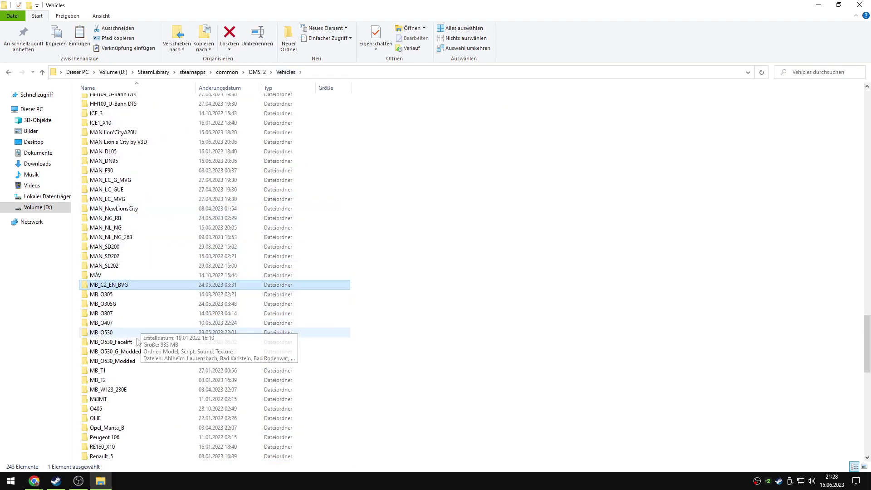
pyautogui.click(135, 341)
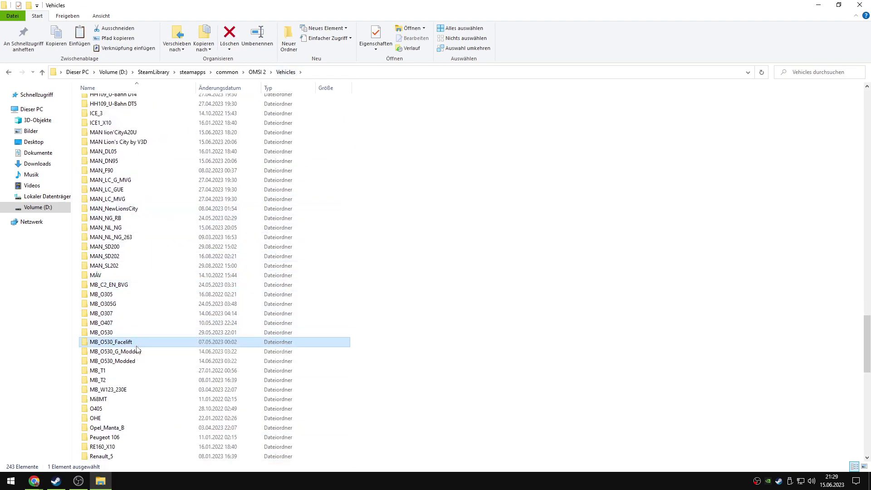
pyautogui.doubleClick(123, 351)
pyautogui.hotkey('ctrl', 'v')
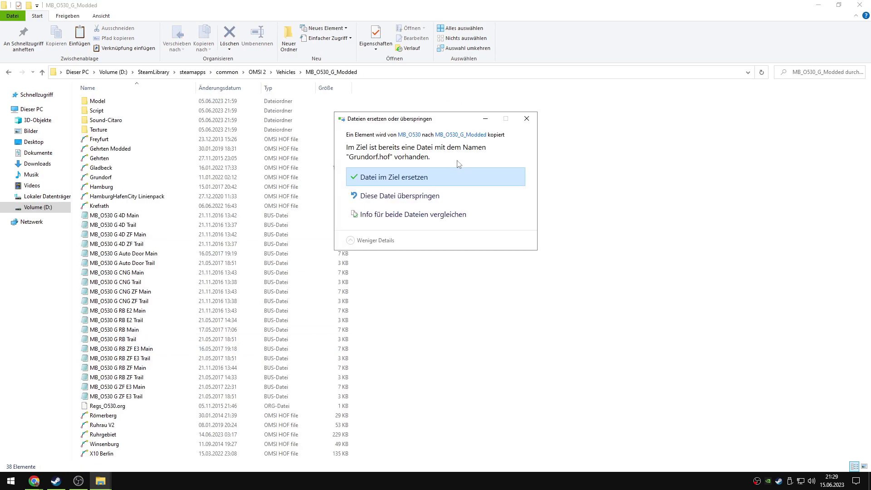
pyautogui.click(463, 169)
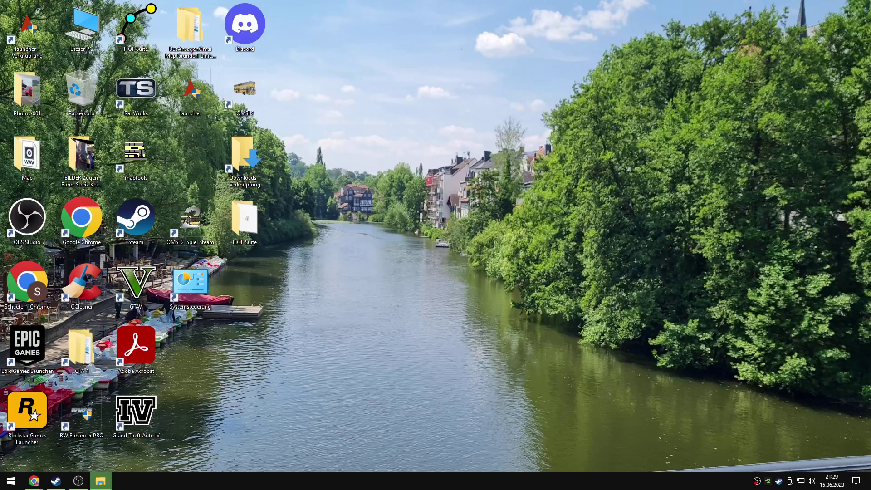
# - Launch OMSI 2 from the desktop and check its running status in Steam
pyautogui.doubleClick(259, 91)
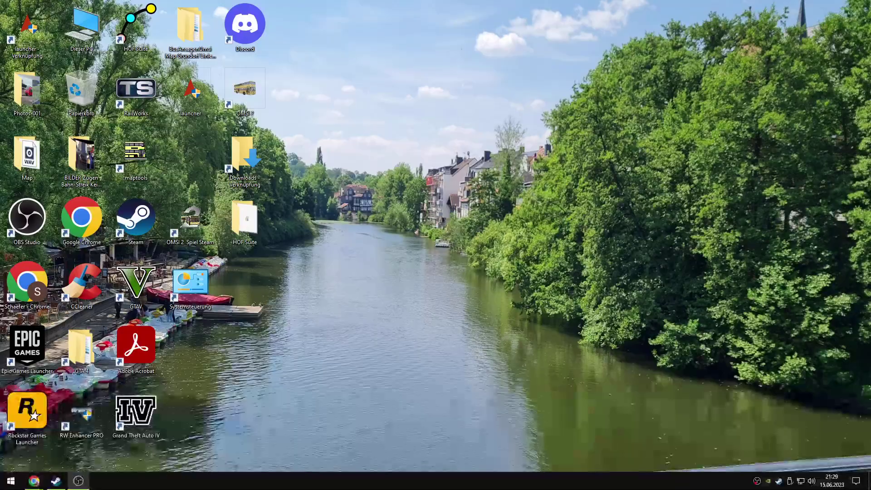
pyautogui.click(78, 481)
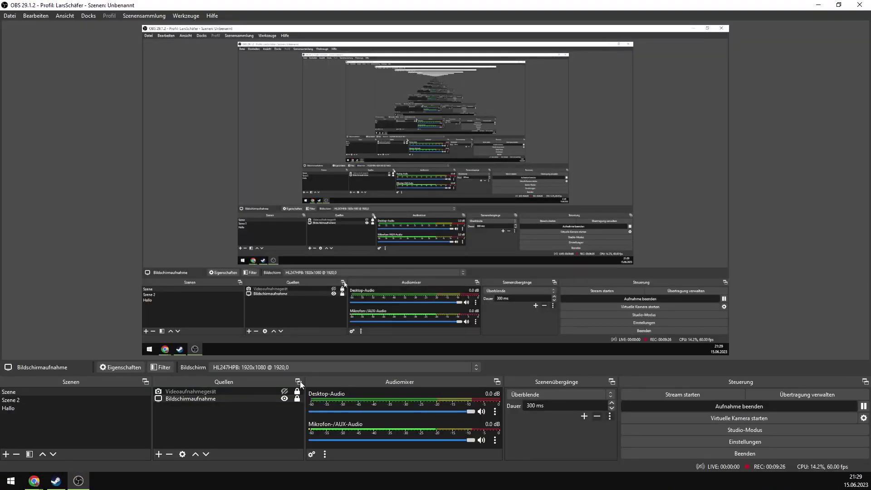
pyautogui.click(55, 482)
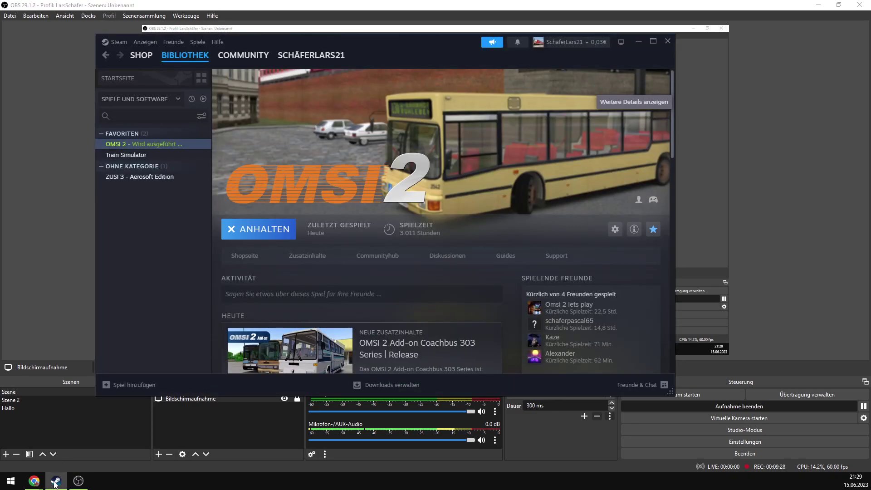
pyautogui.click(54, 481)
pyautogui.click(321, 369)
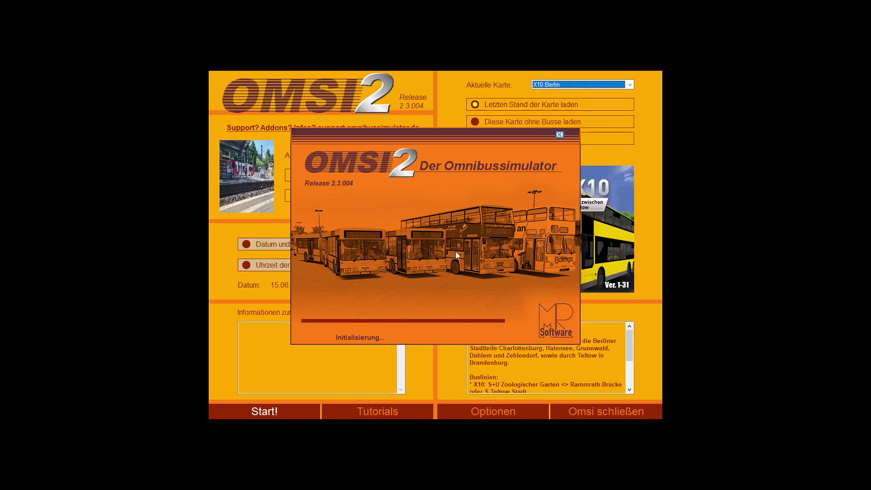
# - Choose Grundorf as the current map and set it to load without buses
pyautogui.click(579, 123)
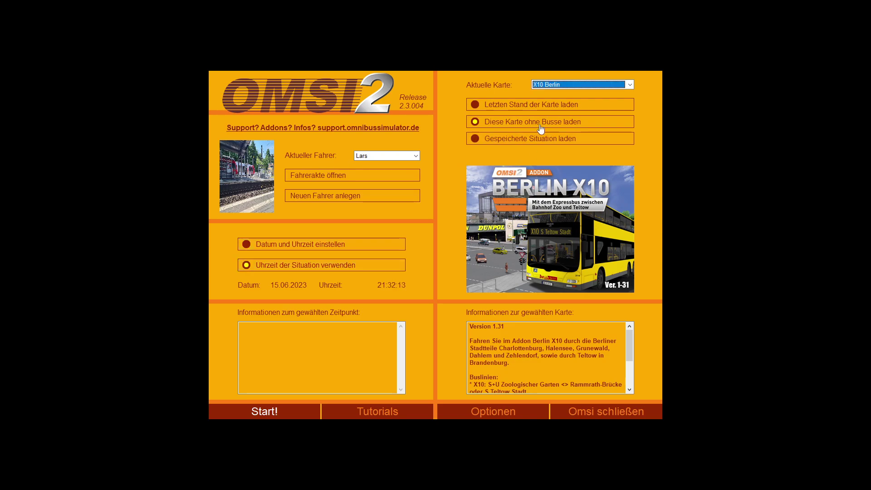
pyautogui.click(559, 85)
pyautogui.scroll(8, 570, 118)
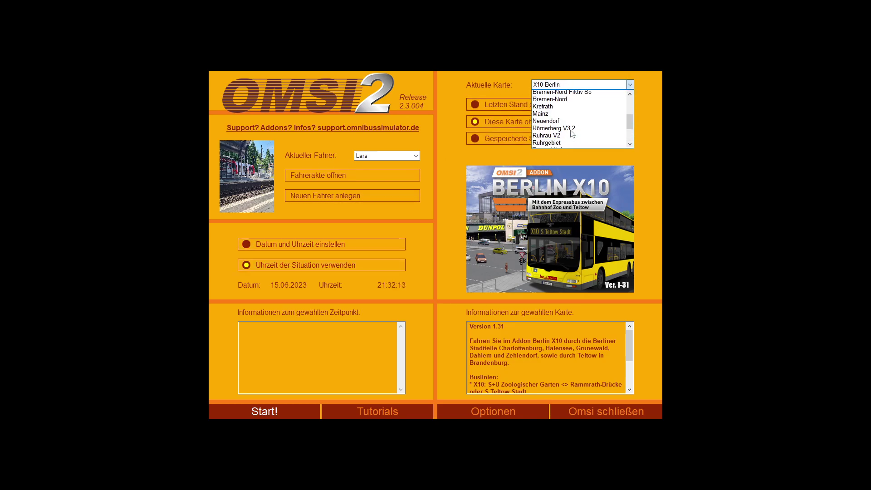
pyautogui.scroll(2, 572, 134)
pyautogui.scroll(-10, 572, 134)
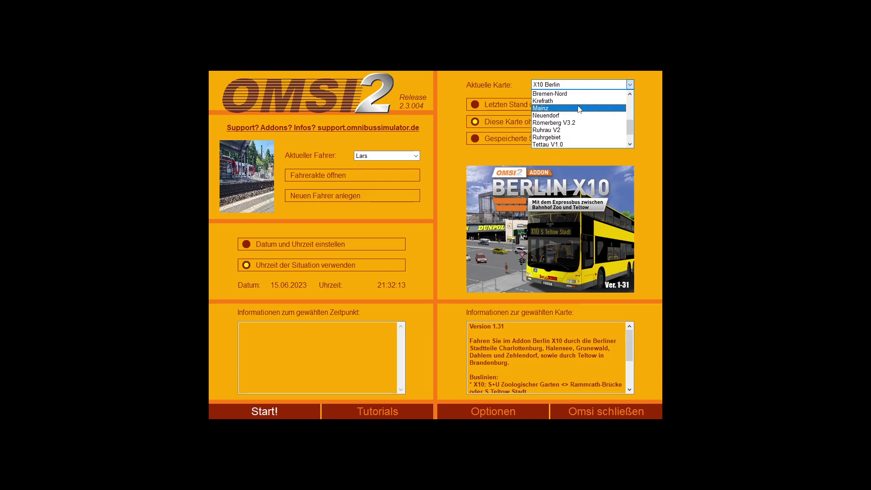
pyautogui.scroll(2, 588, 143)
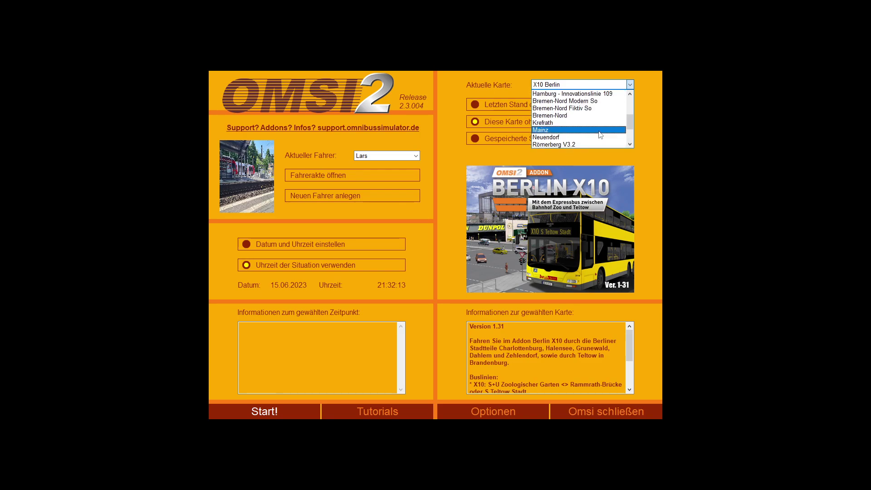
pyautogui.scroll(3, 588, 136)
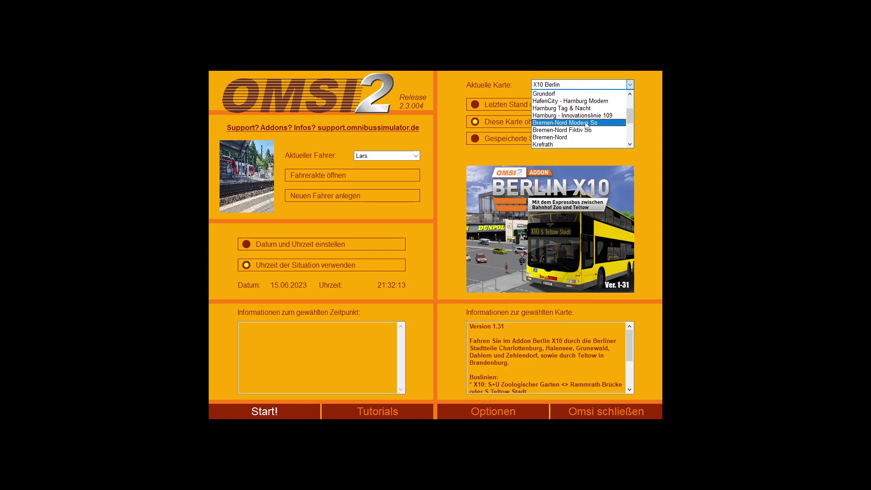
pyautogui.click(586, 108)
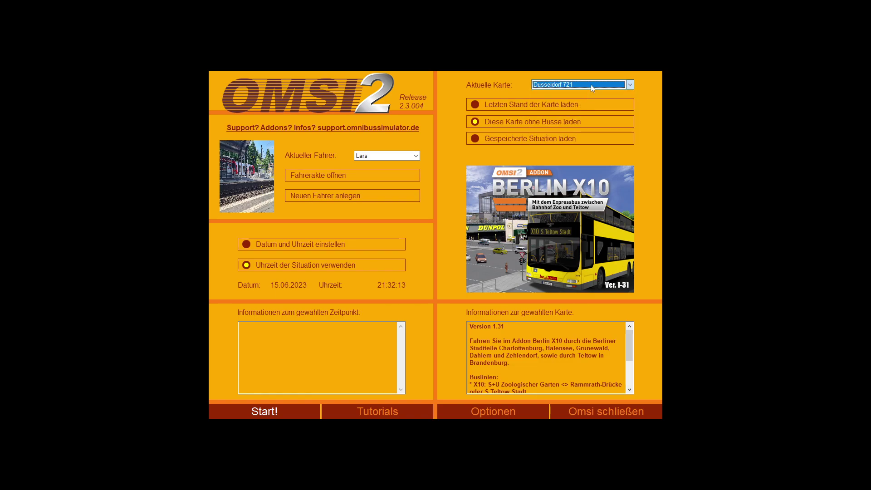
pyautogui.click(584, 86)
pyautogui.scroll(1, 577, 120)
pyautogui.click(565, 137)
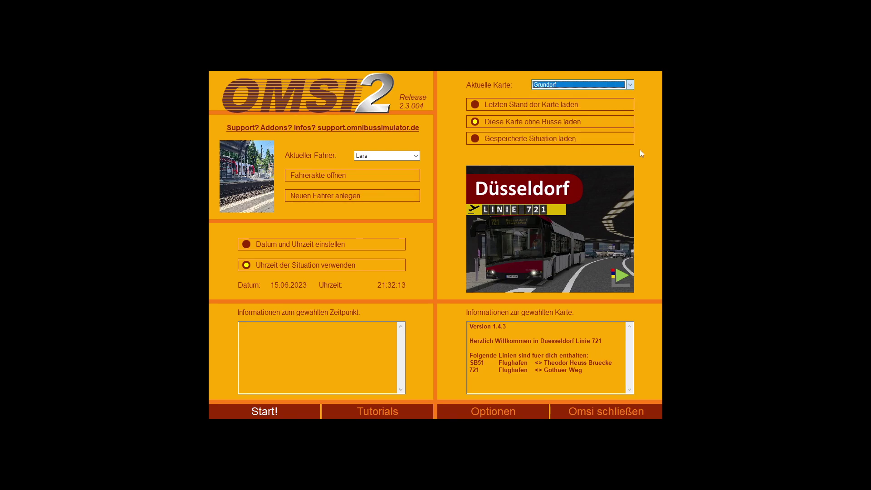
# - Set the date to 15.6.2023 and the time to 21:32:13, and start the map at the Nordspitze Bauernhof entry point
pyautogui.click(362, 246)
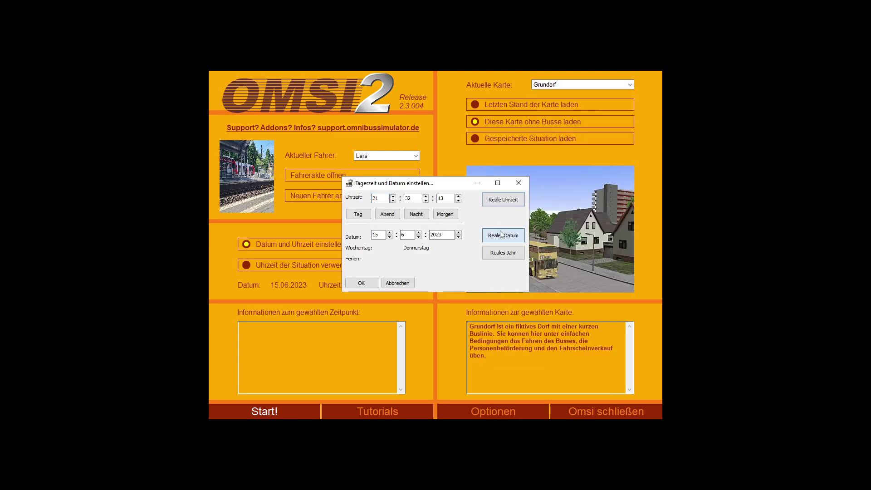
pyautogui.click(355, 280)
pyautogui.click(264, 411)
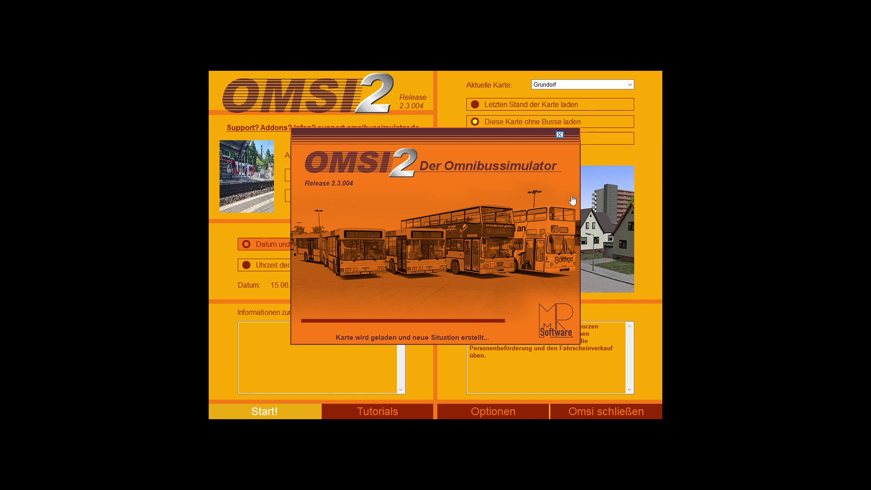
pyautogui.click(400, 193)
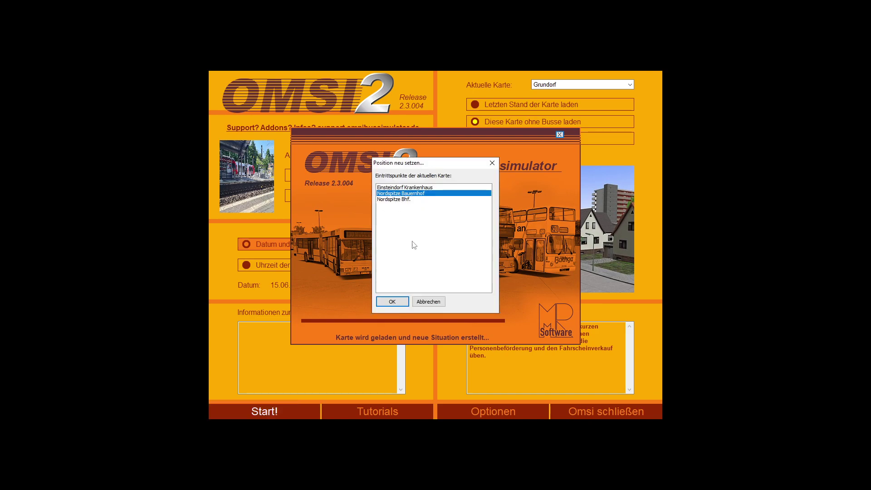
pyautogui.press('Return')
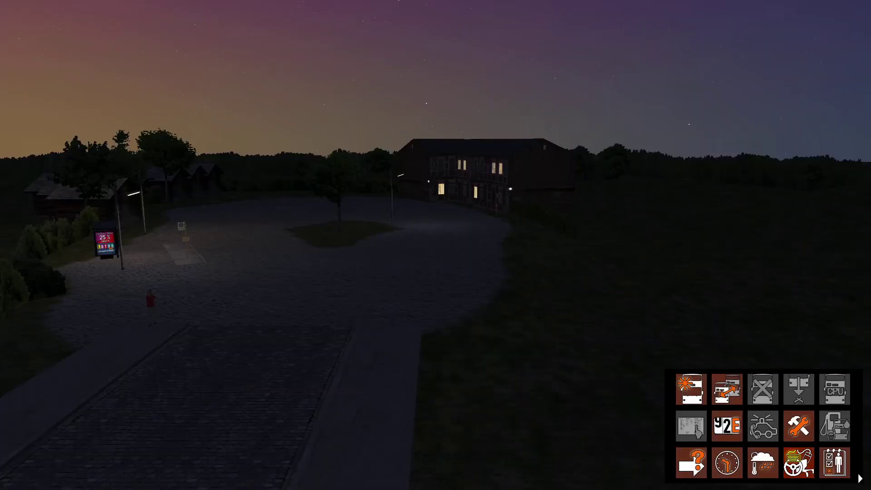
# - Open the vehicle selection and choose the Mercedes-Benz O530 Citaro (3 Doors)
pyautogui.moveTo(286, 147); pyautogui.dragTo(390, 231)
pyautogui.moveTo(346, 201); pyautogui.dragTo(445, 177)
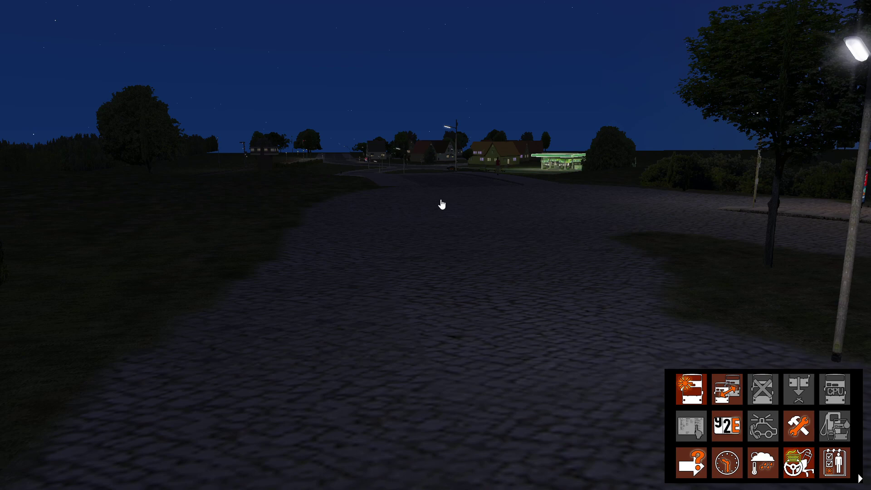
pyautogui.hotkey('ctrl', 'F1')
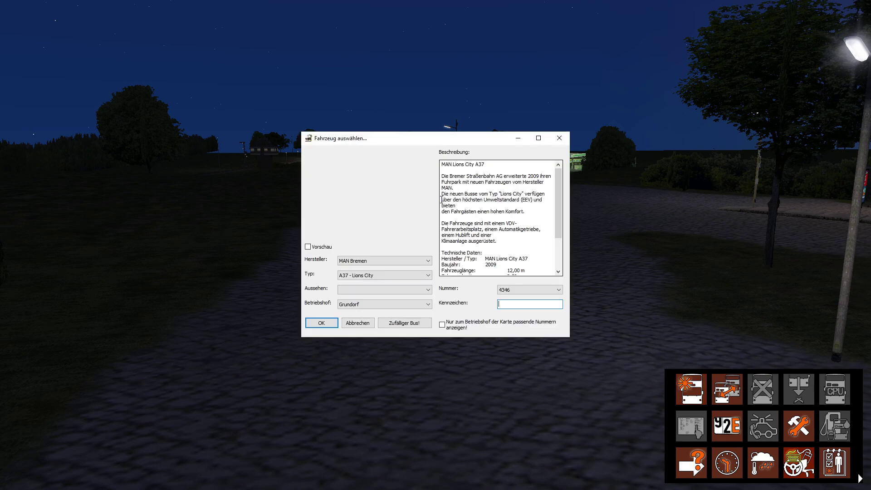
pyautogui.scroll(-5, 403, 276)
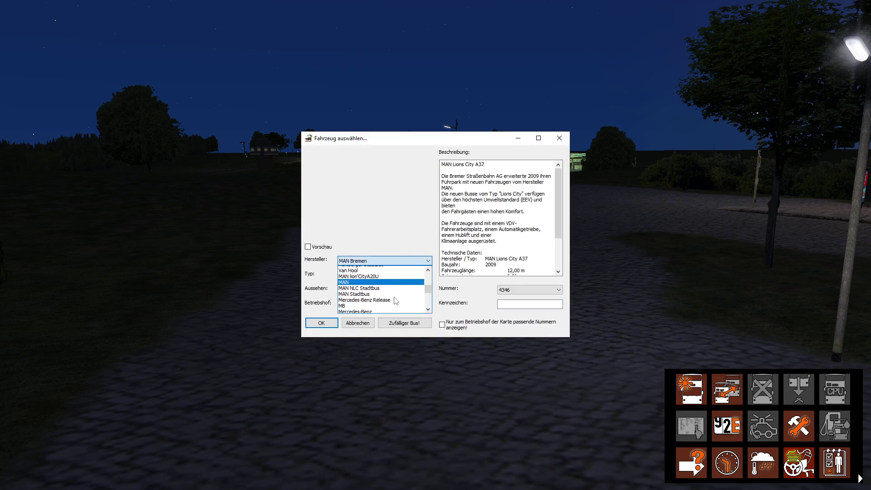
pyautogui.click(381, 275)
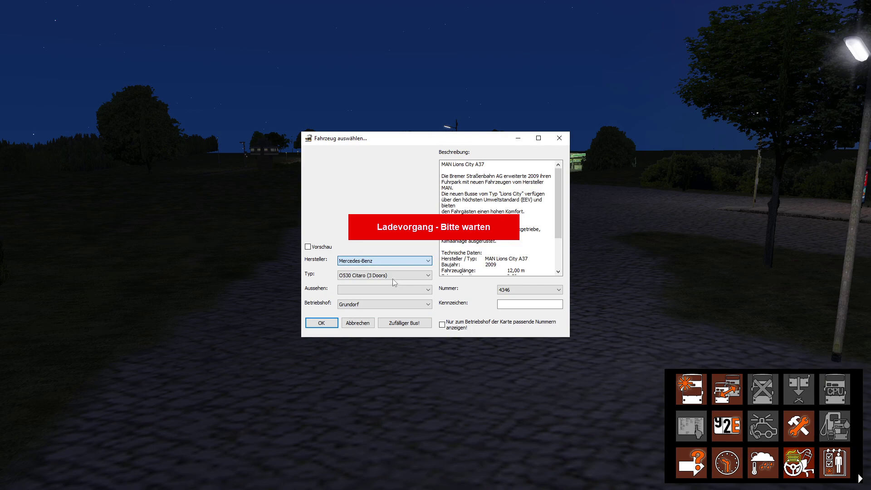
# - Choose the White appearance for the O530 Citaro (3 Doors)
pyautogui.click(388, 289)
pyautogui.scroll(-6, 386, 304)
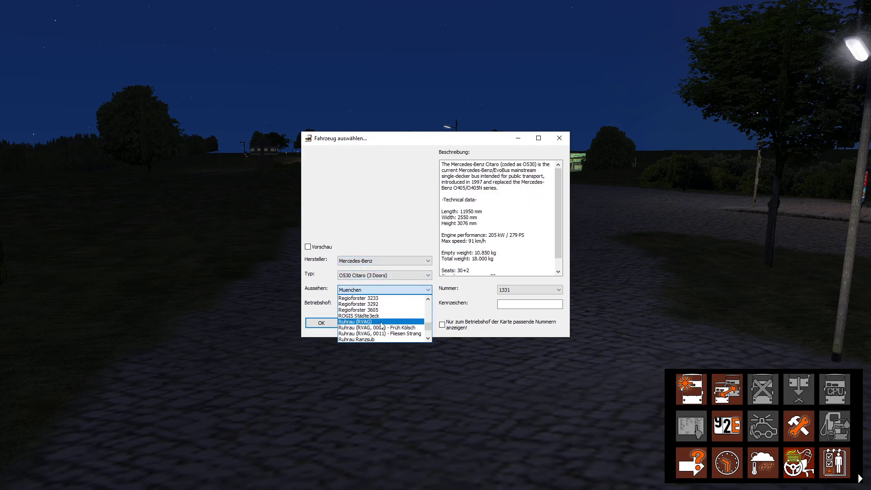
pyautogui.scroll(-4, 399, 315)
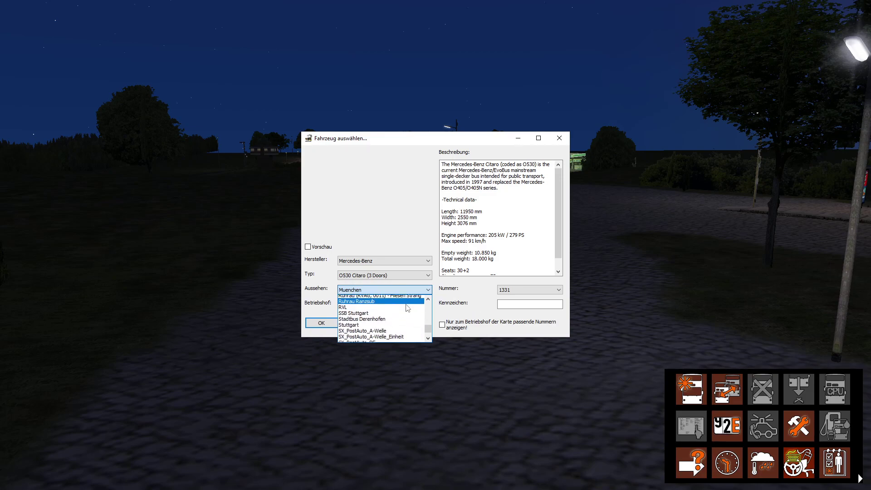
pyautogui.scroll(-2, 404, 315)
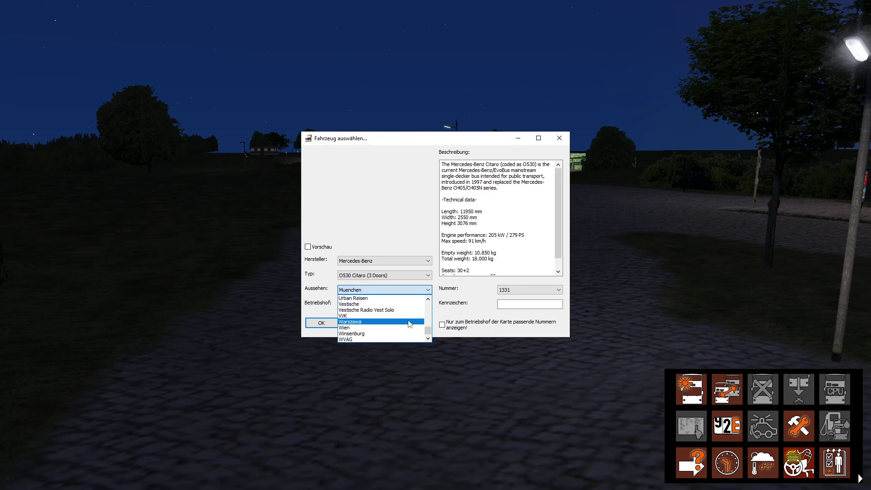
pyautogui.scroll(-2, 422, 324)
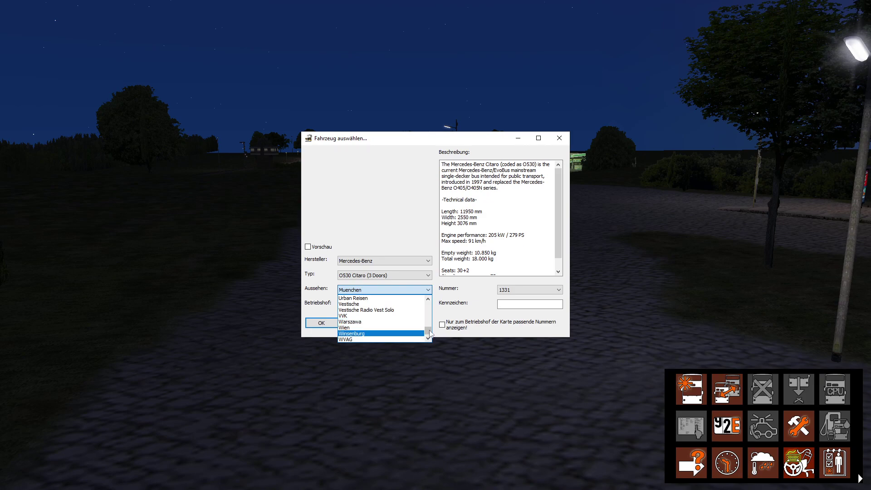
pyautogui.moveTo(428, 333); pyautogui.dragTo(428, 301)
pyautogui.click(402, 299)
# - Assign the Grundorf depot to the white Citaro, place it at Nordspitze Bauernhof, and view it from outside
pyautogui.click(383, 305)
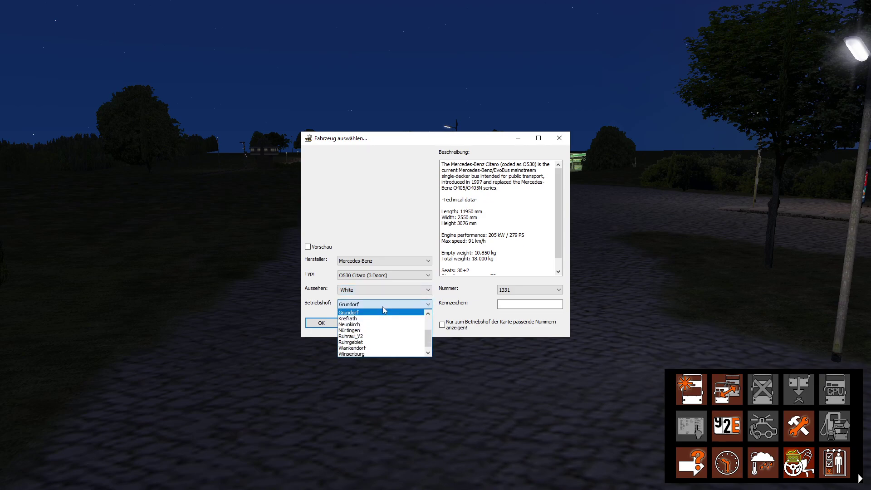
pyautogui.click(372, 306)
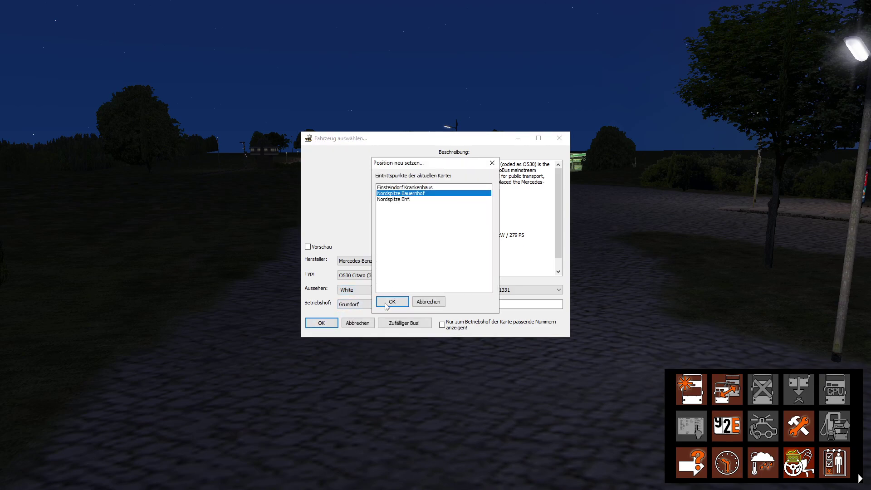
pyautogui.click(391, 301)
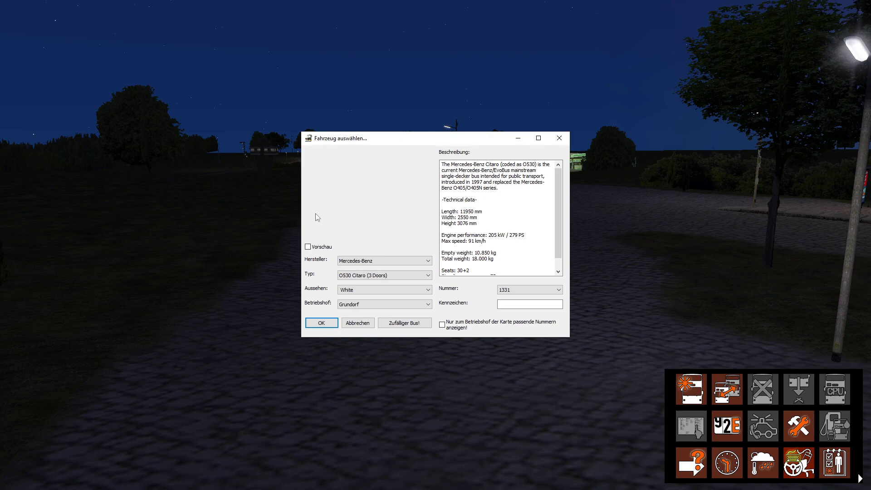
pyautogui.press('Return')
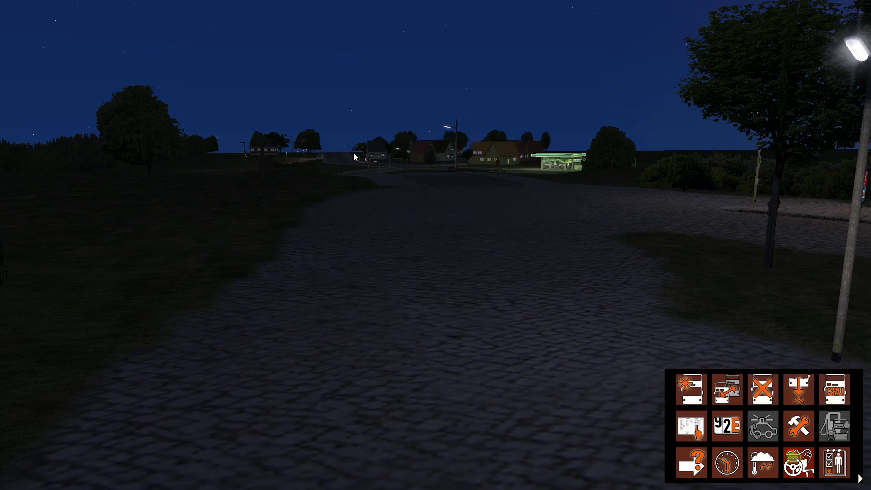
pyautogui.press('F3')
pyautogui.moveTo(389, 179); pyautogui.dragTo(360, 291)
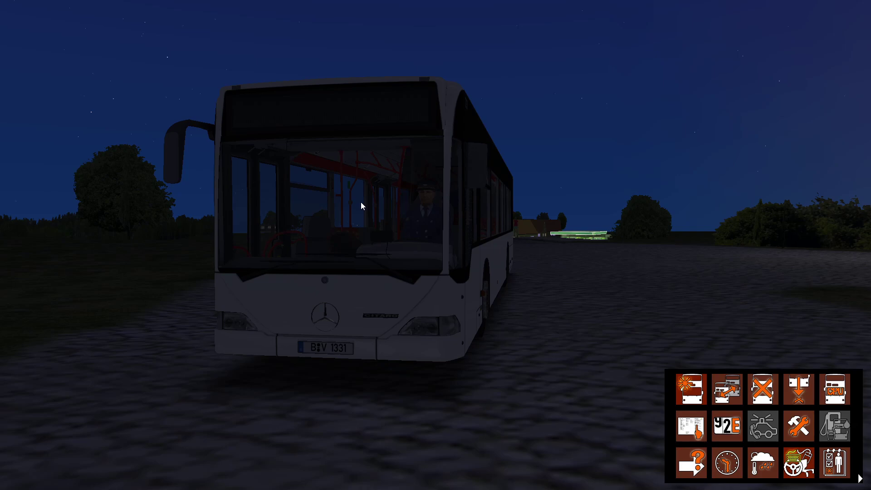
# - Open the vehicle selection and choose the Mercedes-Benz type O530G|Rheinbahn|E2|ZF
pyautogui.hotkey('ctrl', 'y')
pyautogui.click(399, 275)
pyautogui.scroll(-2, 401, 302)
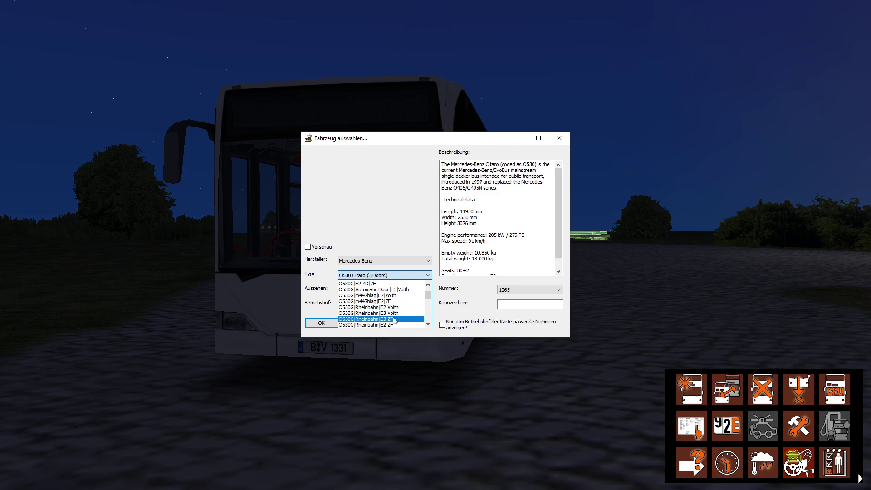
pyautogui.scroll(-2, 406, 313)
pyautogui.scroll(-1, 409, 303)
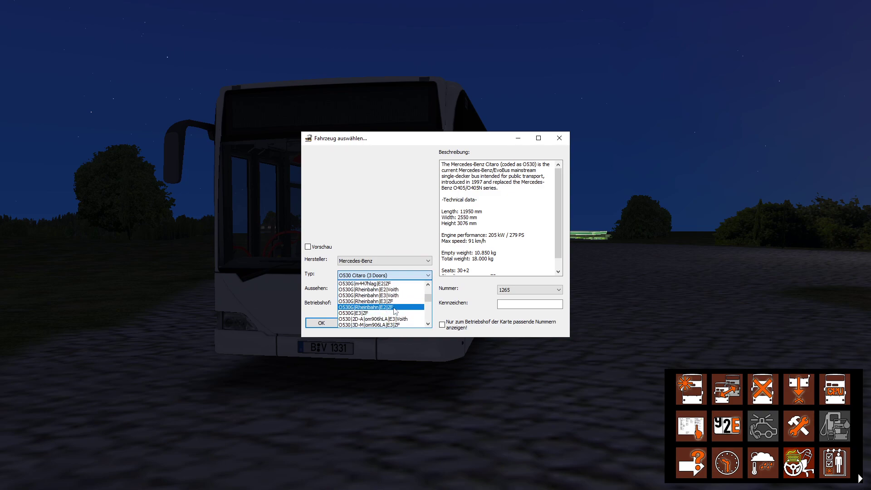
pyautogui.click(393, 306)
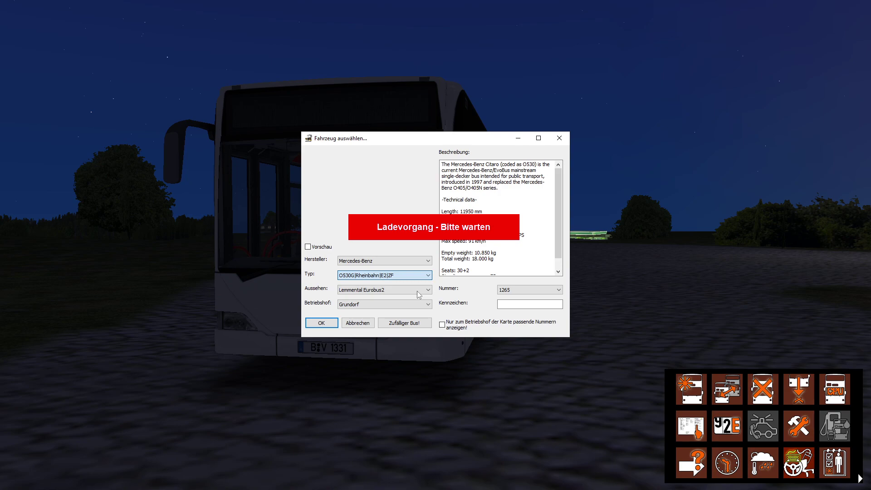
# - Choose the Rheinbahn 6855 appearance with the Grundorf depot and place the articulated bus at Nordspitze Bauernhof
pyautogui.click(388, 293)
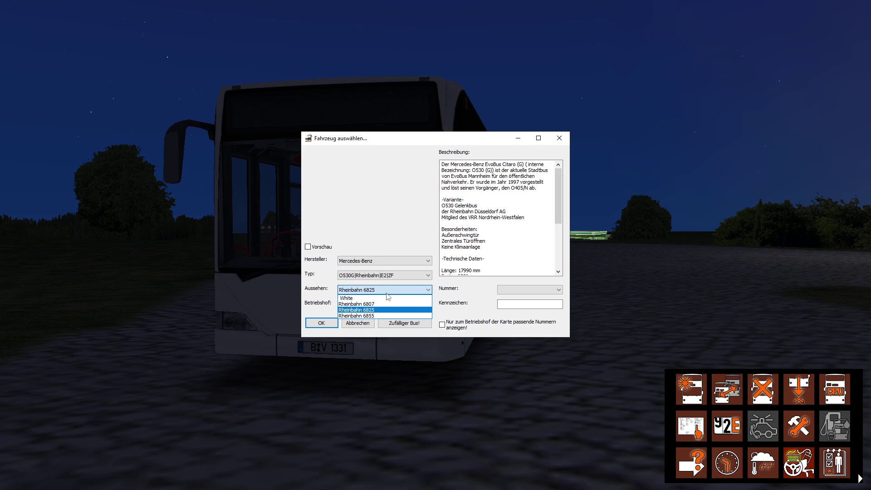
pyautogui.click(390, 316)
pyautogui.click(393, 305)
pyautogui.click(363, 318)
pyautogui.click(332, 321)
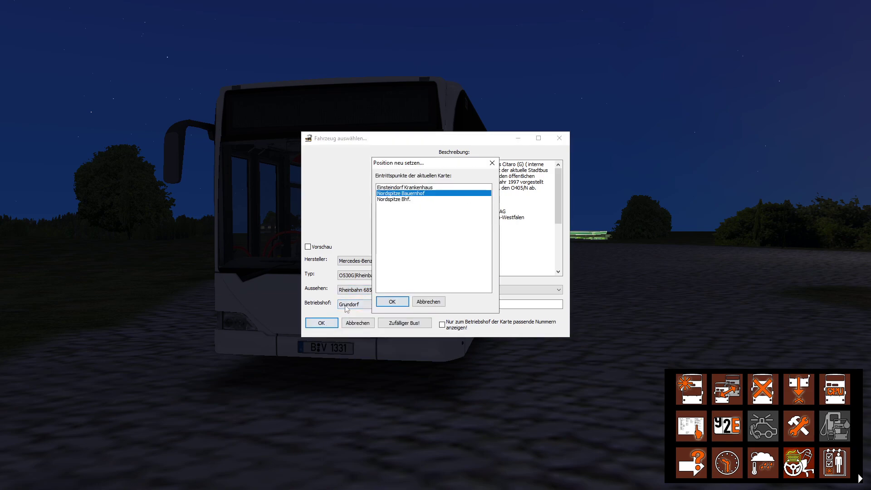
pyautogui.click(391, 303)
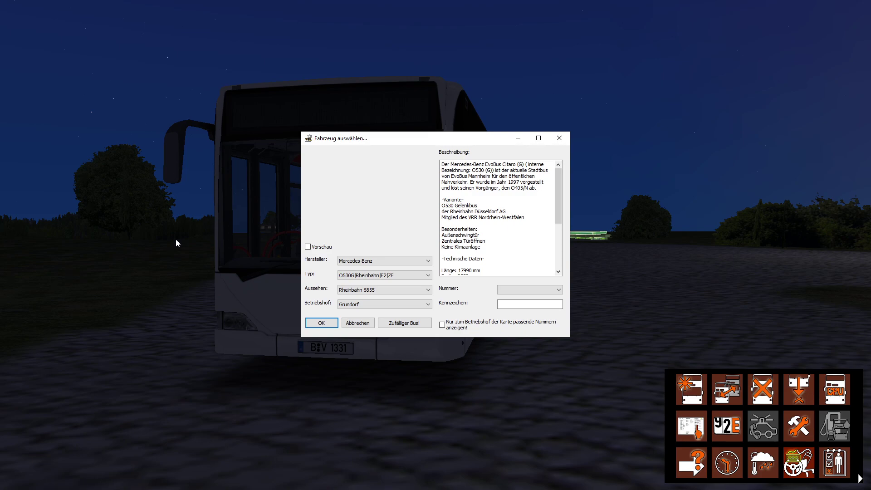
pyautogui.press('Return')
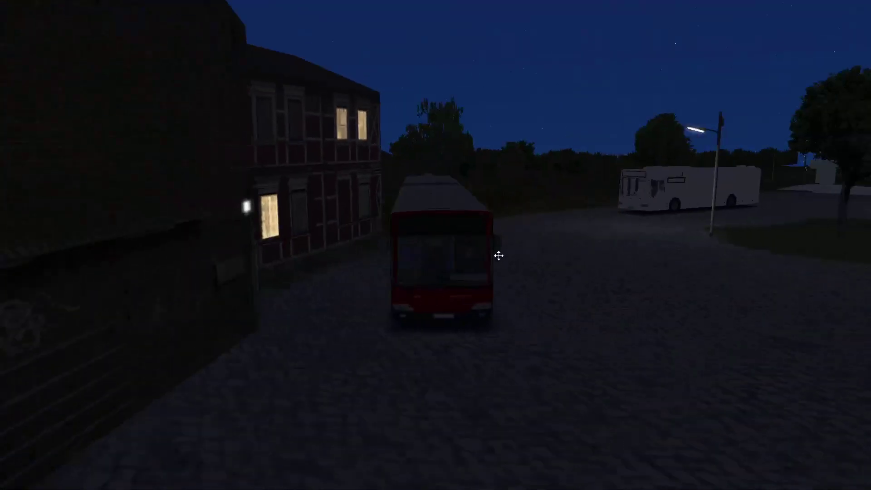
# - Set the game clock to the real time, but with an earlier hour so that it is daylight
pyautogui.moveTo(762, 454)
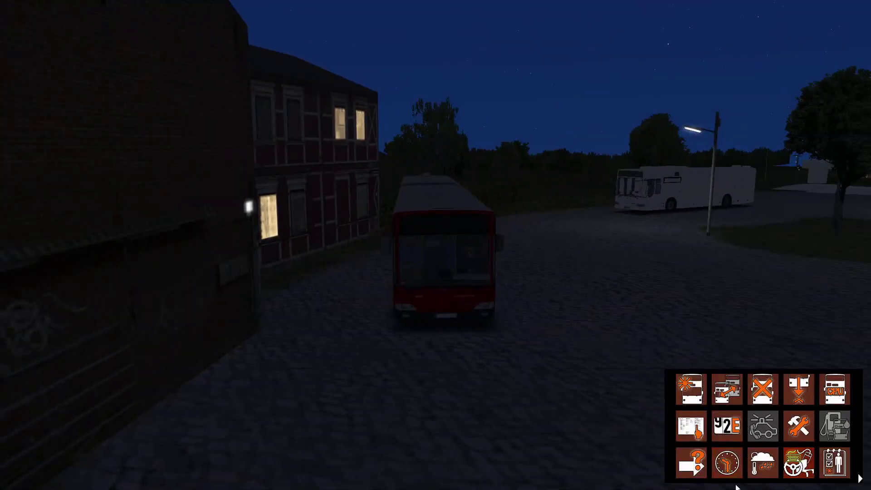
pyautogui.click(728, 463)
pyautogui.click(444, 214)
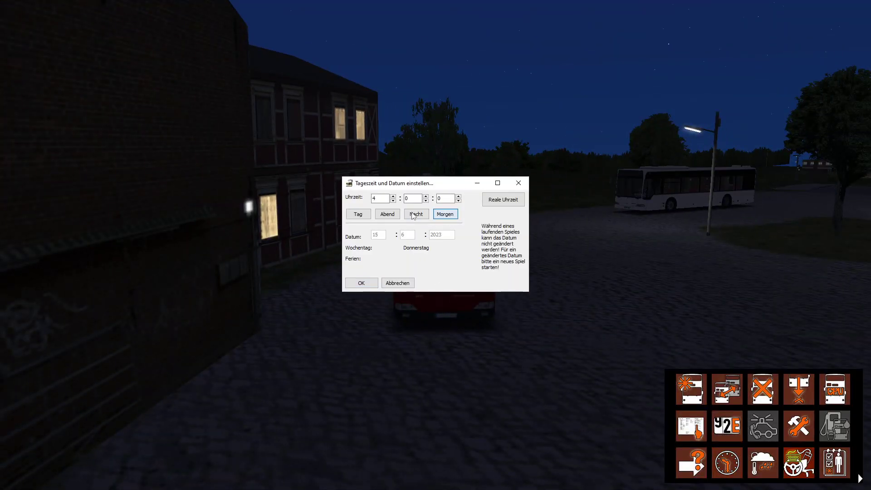
pyautogui.click(384, 198)
pyautogui.click(489, 200)
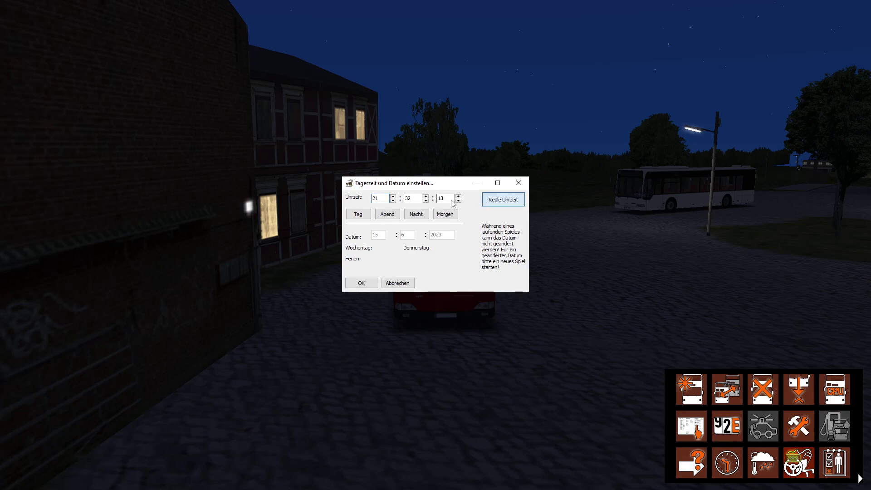
pyautogui.click(388, 199)
pyautogui.press('Down')
pyautogui.press('Down')
pyautogui.press('Down')
pyautogui.press('Return')
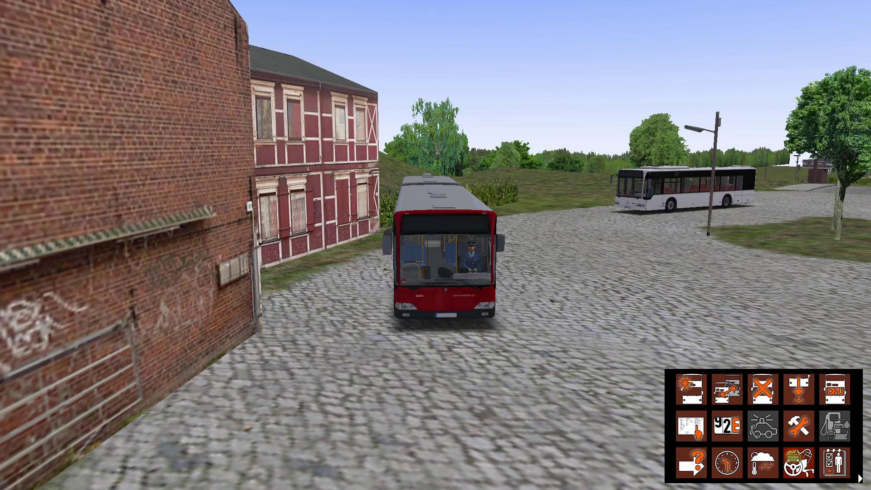
# - Move the red articulated Citaro away from the brick building onto the grass beside the hedge
pyautogui.moveTo(422, 225); pyautogui.dragTo(504, 282)
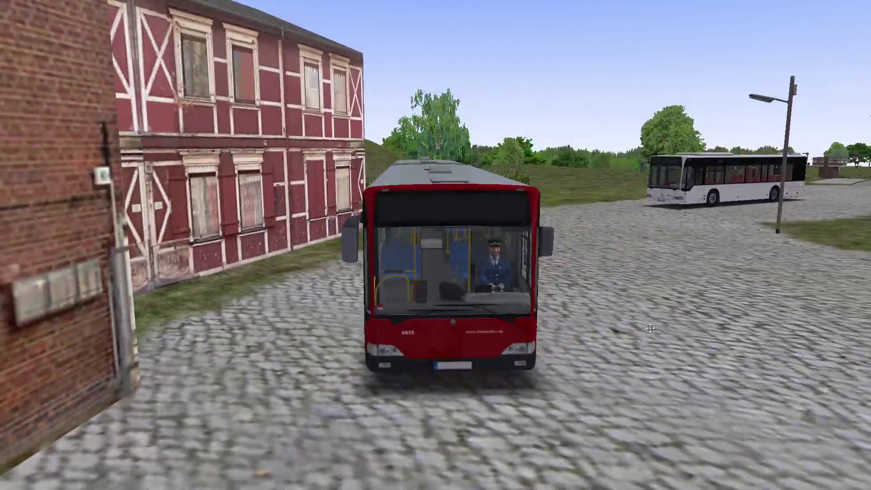
pyautogui.moveTo(650, 328); pyautogui.dragTo(429, 331)
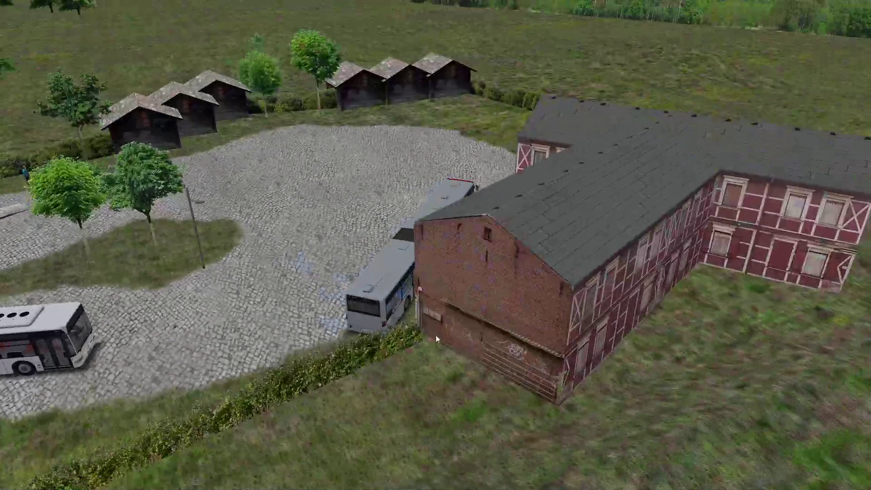
pyautogui.click(436, 336)
pyautogui.click(460, 263)
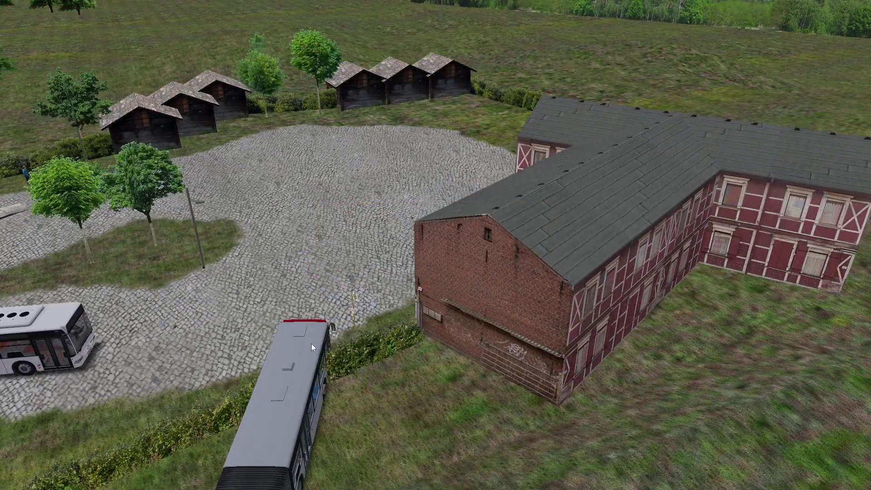
# - Switch to the white Citaro and park it on the grass next to the articulated bus
pyautogui.click(188, 298)
pyautogui.click(458, 259)
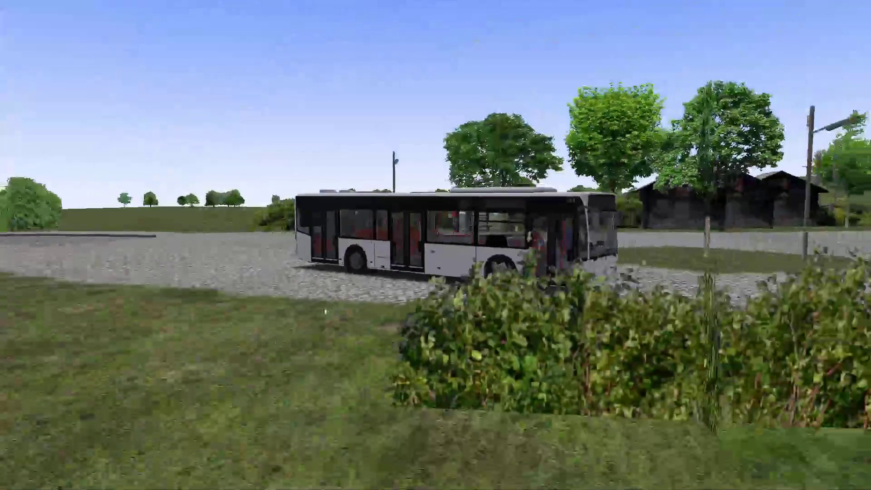
pyautogui.moveTo(325, 312); pyautogui.dragTo(598, 358)
pyautogui.click(494, 289)
pyautogui.click(459, 259)
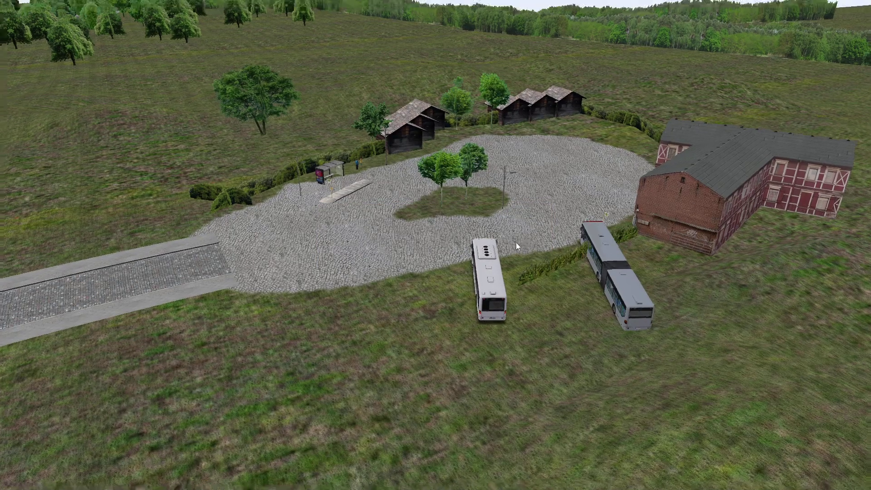
pyautogui.moveTo(516, 242); pyautogui.dragTo(515, 314)
pyautogui.click(459, 259)
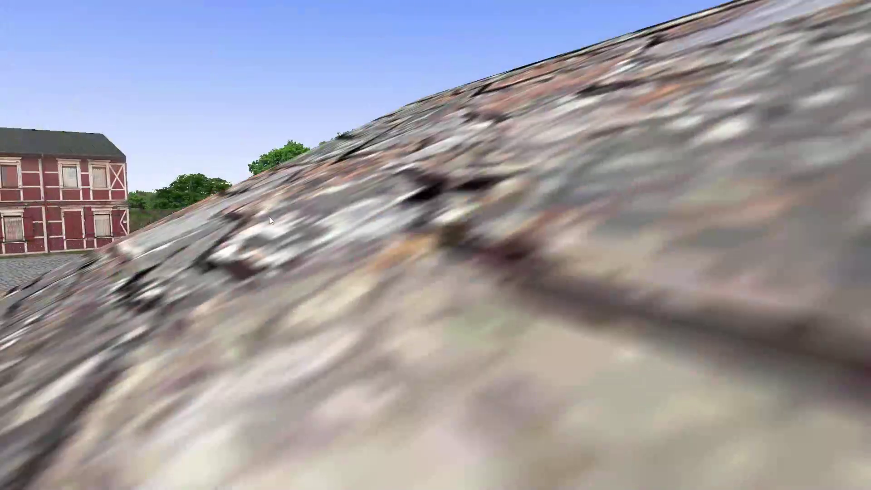
pyautogui.moveTo(269, 216); pyautogui.dragTo(454, 322)
# - Turn on the white Citaro's electrics, enter destination code 120 on its IBIS, and check the front display from outside
pyautogui.press('F1')
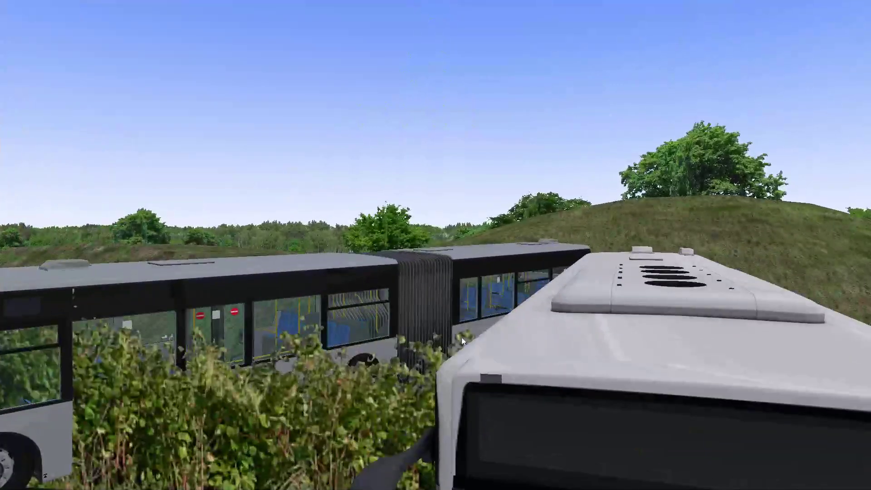
pyautogui.press('e')
pyautogui.moveTo(434, 288); pyautogui.dragTo(443, 306)
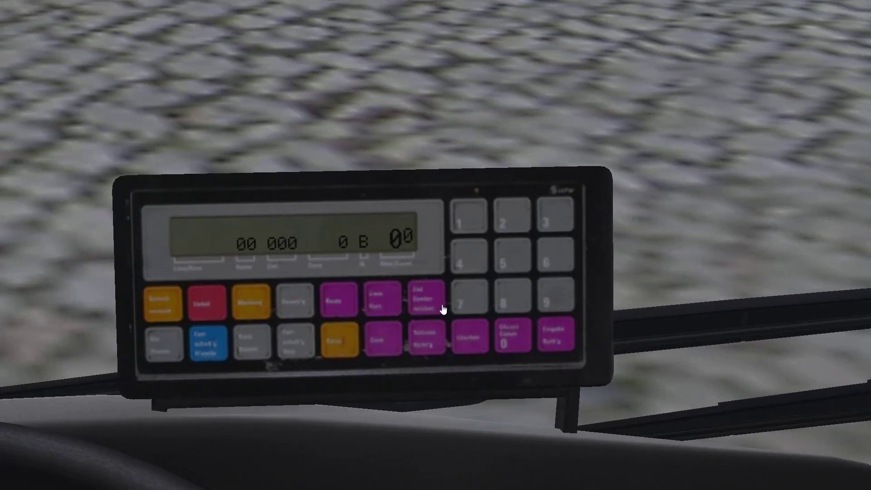
pyautogui.click(557, 341)
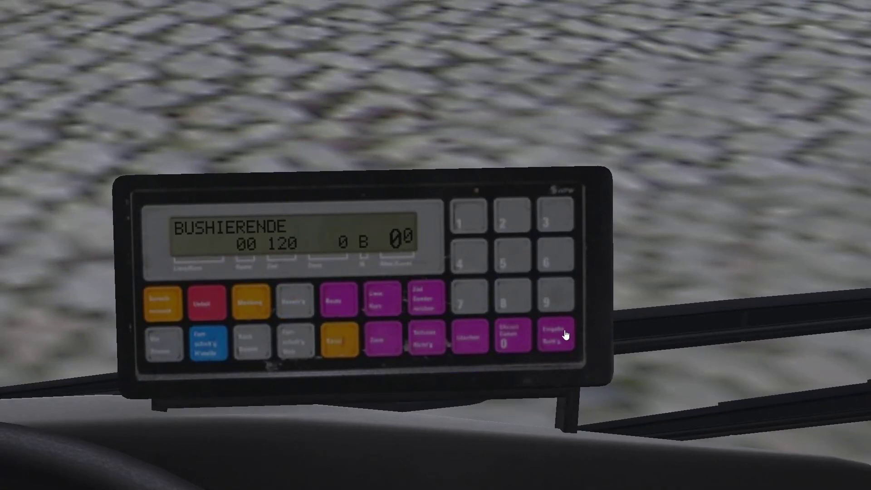
pyautogui.press('F2')
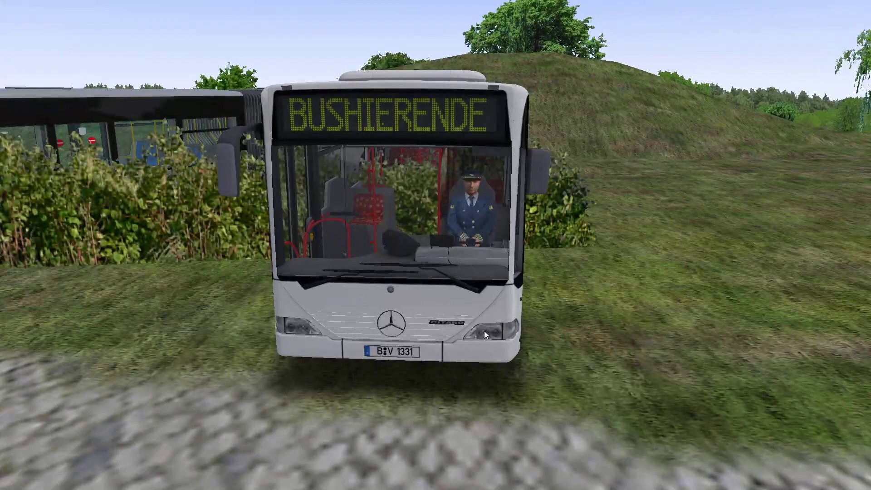
pyautogui.moveTo(483, 330); pyautogui.dragTo(457, 249)
pyautogui.press('F1')
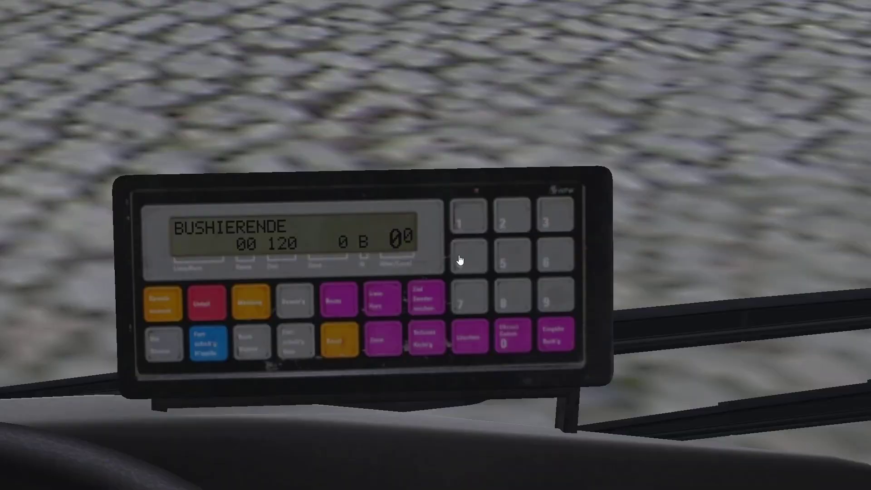
# - Switch to the red Rheinbahn articulated bus and look at its IBIS from the driver's seat
pyautogui.press('F2')
pyautogui.click(205, 187)
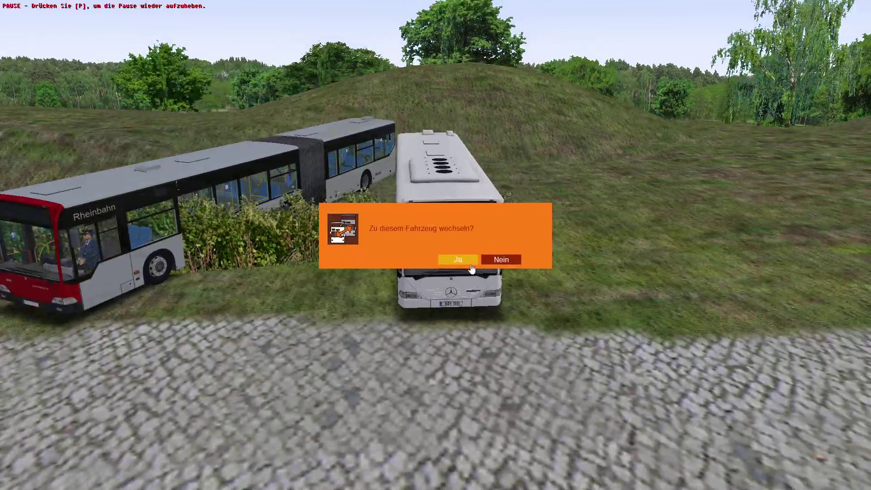
pyautogui.click(471, 264)
pyautogui.press('F1')
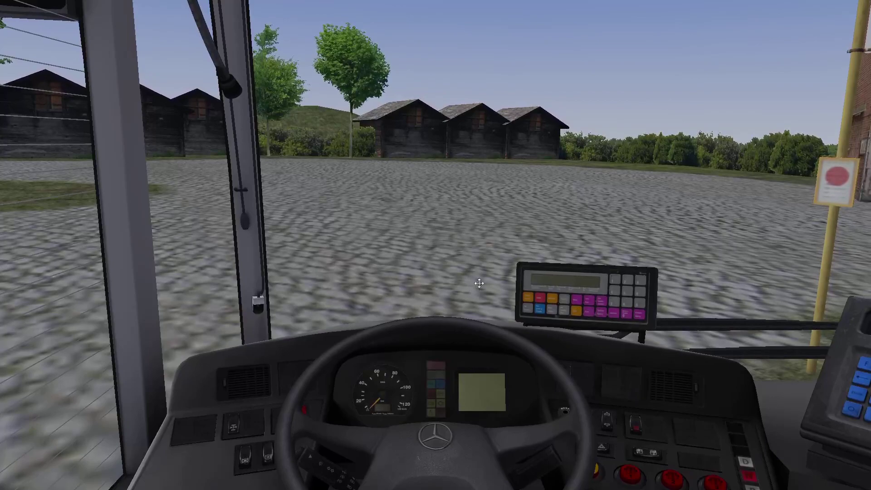
pyautogui.moveTo(478, 284); pyautogui.dragTo(493, 291)
pyautogui.moveTo(452, 222); pyautogui.dragTo(393, 276)
# - Turn on the Rheinbahn bus's electrics, enter destination code 120 on its IBIS, and check the front display from outside
pyautogui.press('e')
pyautogui.click(363, 219)
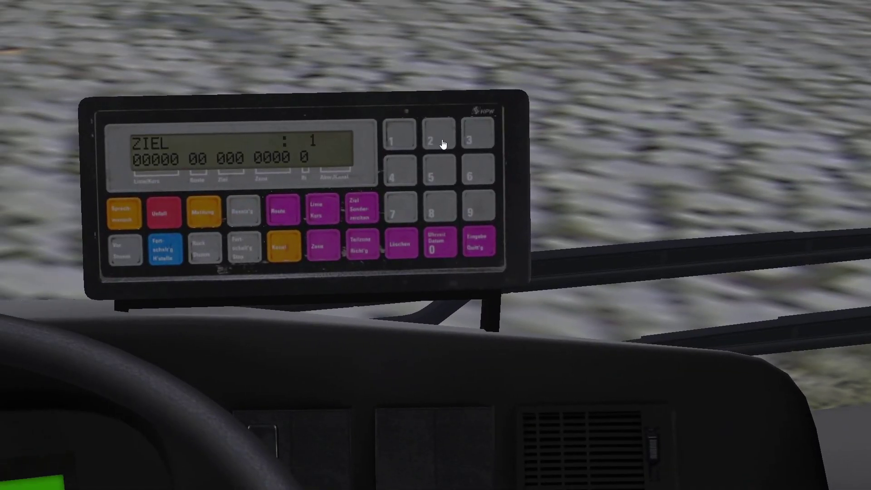
pyautogui.click(444, 241)
pyautogui.click(489, 238)
pyautogui.press('F2')
pyautogui.moveTo(419, 262); pyautogui.dragTo(466, 271)
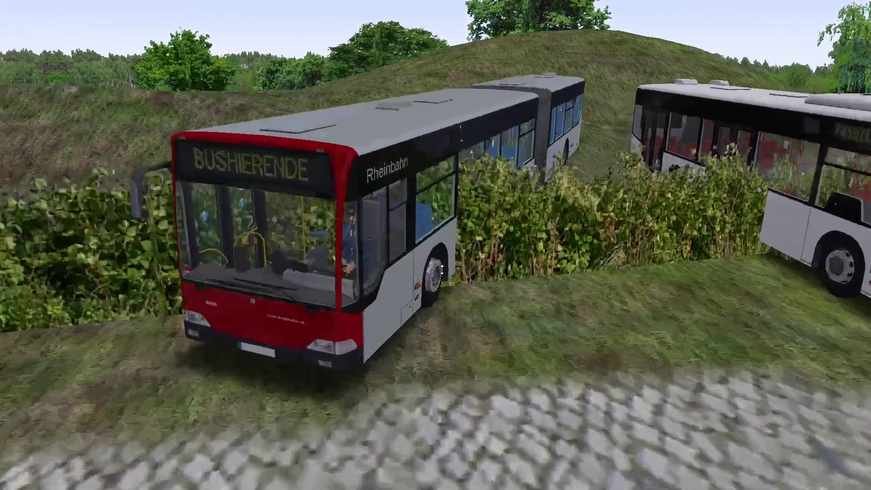
# - Enter destination code 122 on the Rheinbahn bus's IBIS and check the front display from outside
pyautogui.press('F1')
pyautogui.click(362, 209)
pyautogui.click(399, 137)
pyautogui.doubleClick(438, 139)
pyautogui.click(474, 239)
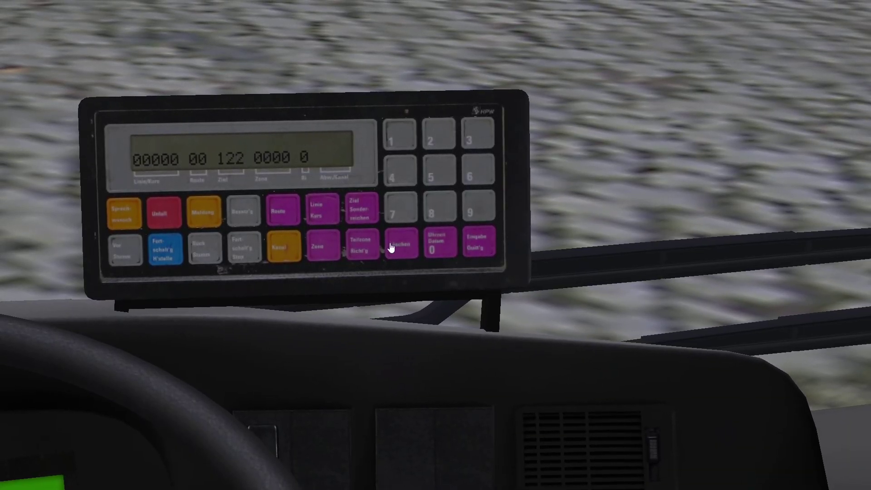
pyautogui.press('F2')
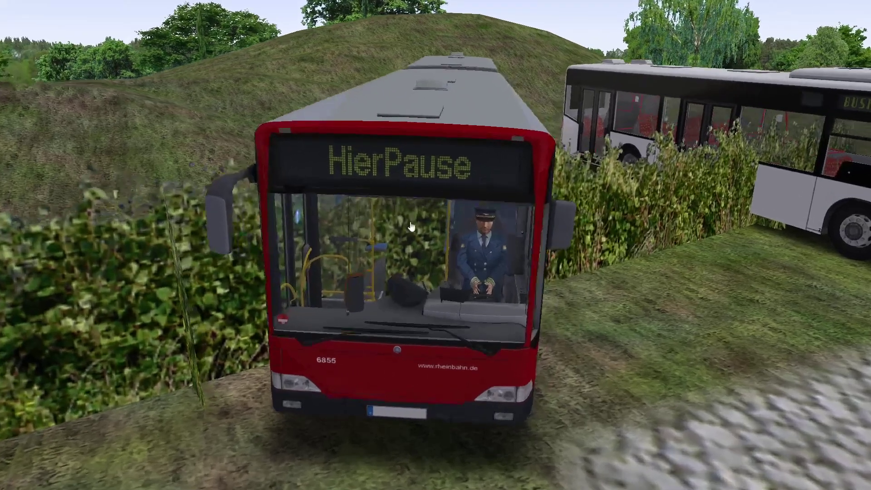
# - Try destination codes 123 and 124 on the Rheinbahn bus's IBIS, checking the front display from outside after each
pyautogui.press('F1')
pyautogui.click(362, 210)
pyautogui.click(478, 238)
pyautogui.press('F2')
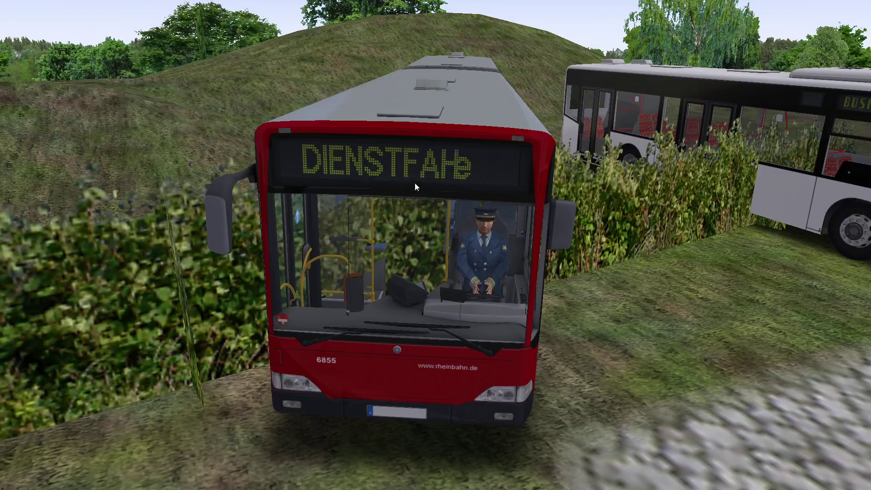
pyautogui.press('F1')
pyautogui.click(376, 208)
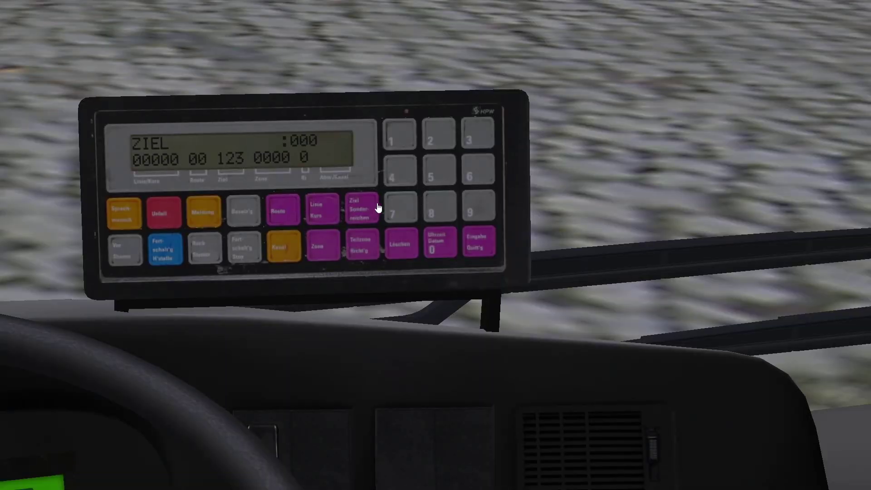
pyautogui.click(477, 238)
pyautogui.press('F2')
# - Look through the end of the destination list in the line and destination selection, and close it without choosing one
pyautogui.press('F1')
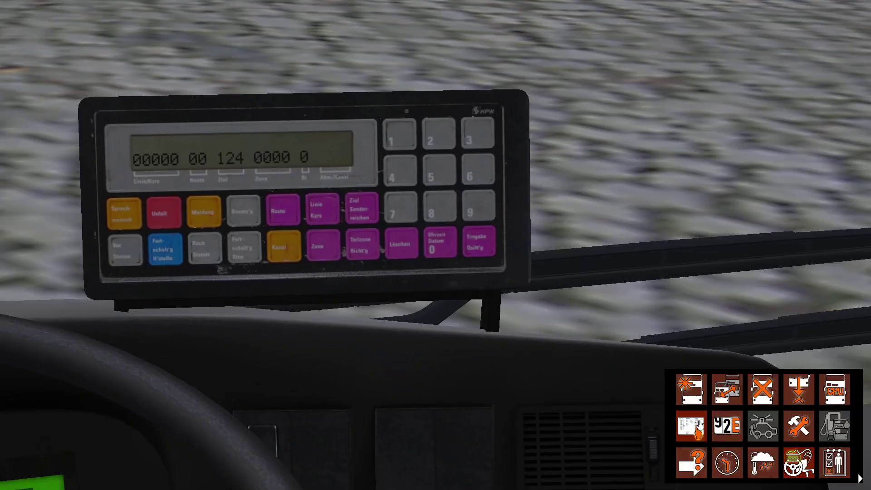
pyautogui.click(710, 425)
pyautogui.click(483, 237)
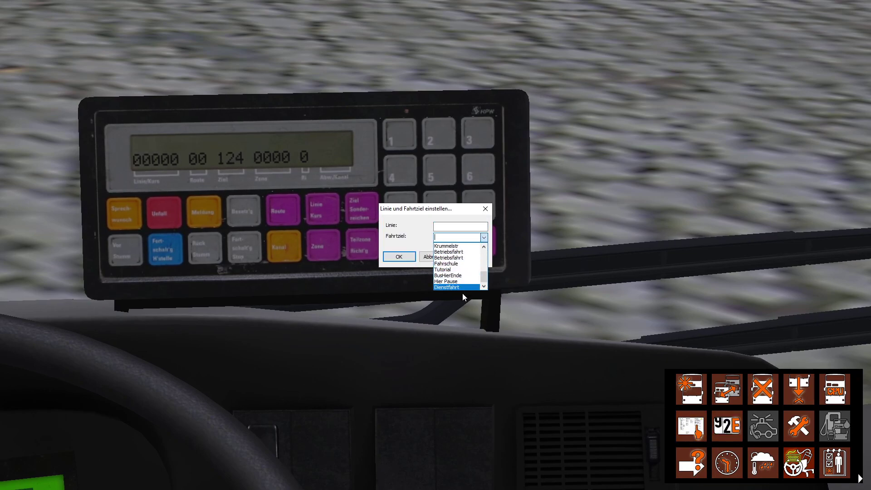
pyautogui.click(416, 226)
pyautogui.click(427, 254)
# - Enter the destination code for Hier Pause on the Rheinbahn bus's IBIS and check the front display from outside
pyautogui.click(366, 218)
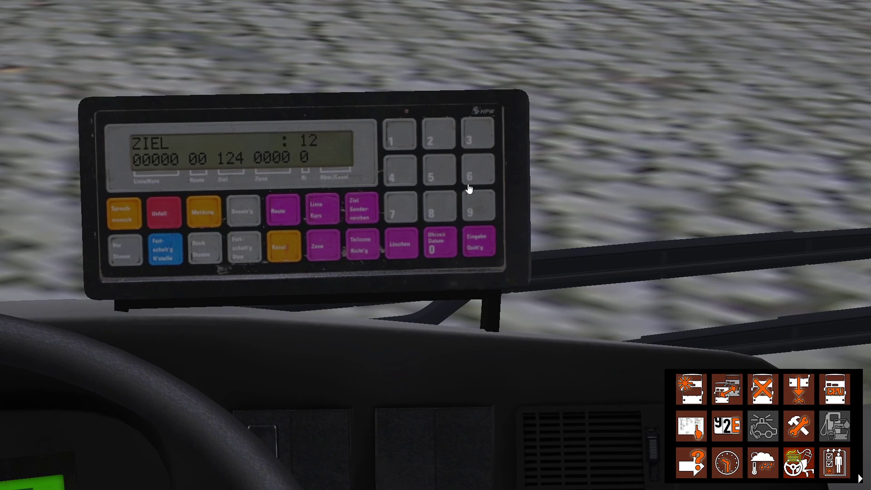
pyautogui.click(473, 234)
pyautogui.press('F3')
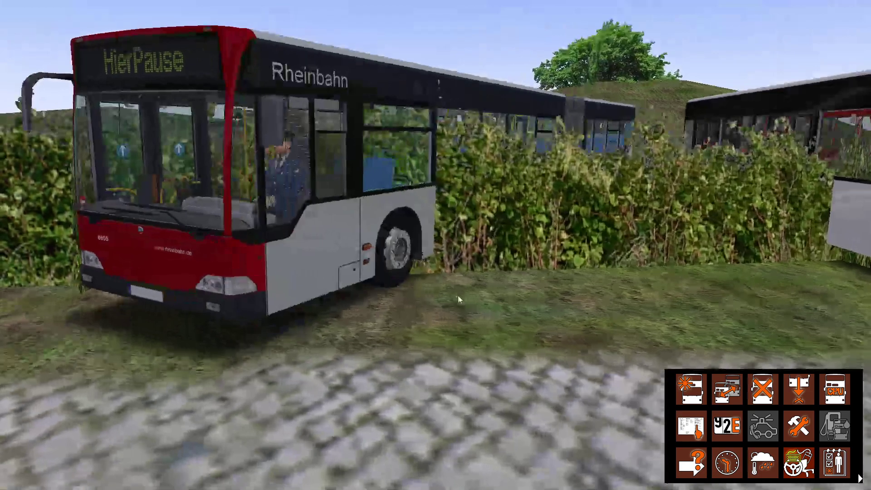
# - Switch to the white Citaro, set its destination to Dienstfahrt in the line and destination selection, and view both buses from outside
pyautogui.scroll(-4, 458, 296)
pyautogui.click(650, 229)
pyautogui.click(456, 258)
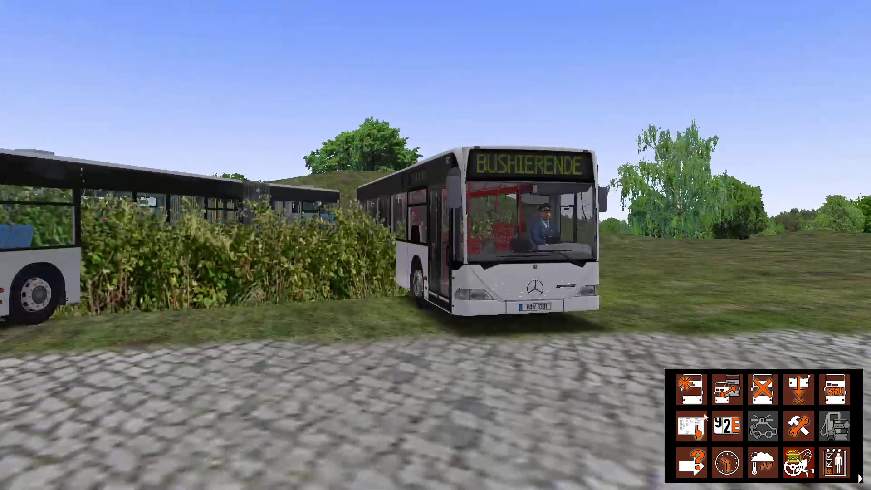
pyautogui.click(719, 427)
pyautogui.click(485, 238)
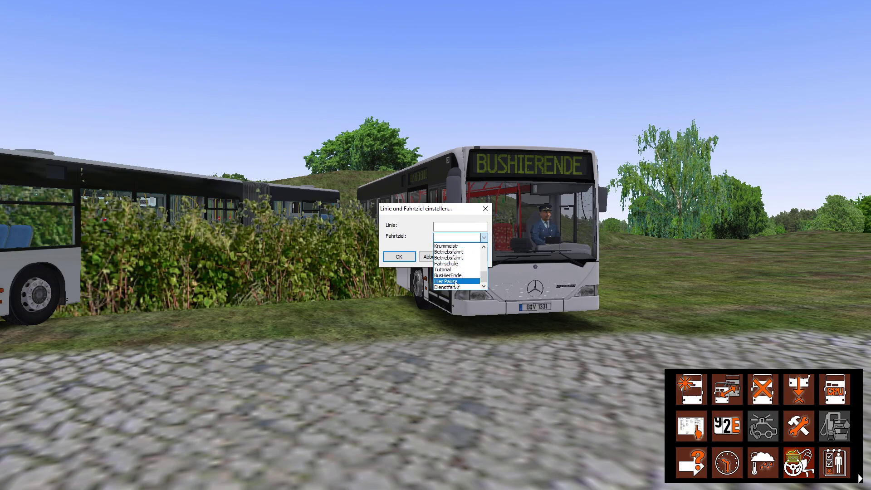
pyautogui.click(449, 288)
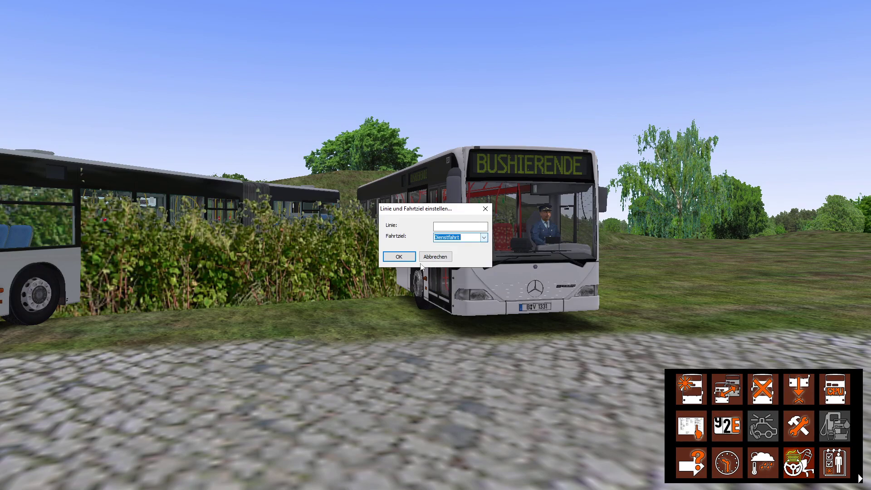
pyautogui.click(400, 257)
pyautogui.moveTo(405, 259); pyautogui.dragTo(245, 281)
pyautogui.press('alt')
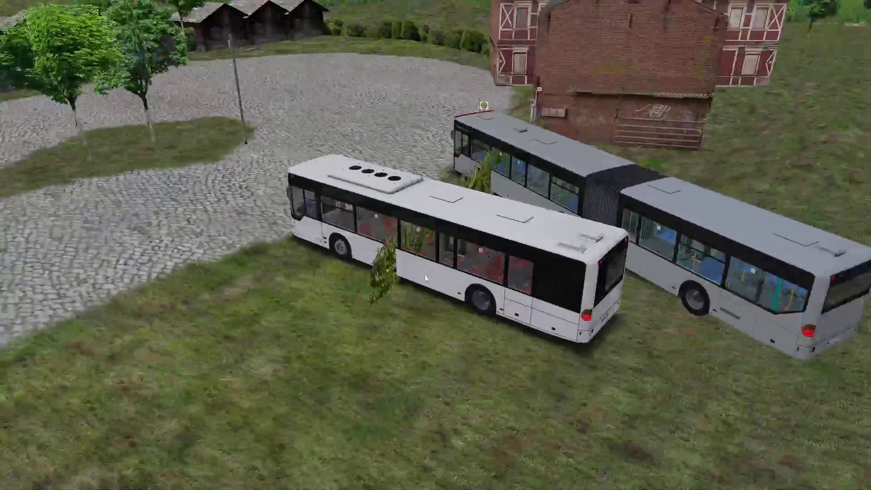
# - Check the white Citaro's IBIS from the driver's seat and view both parked buses from outside
pyautogui.moveTo(532, 222); pyautogui.dragTo(487, 225)
pyautogui.press('F1')
pyautogui.press('c')
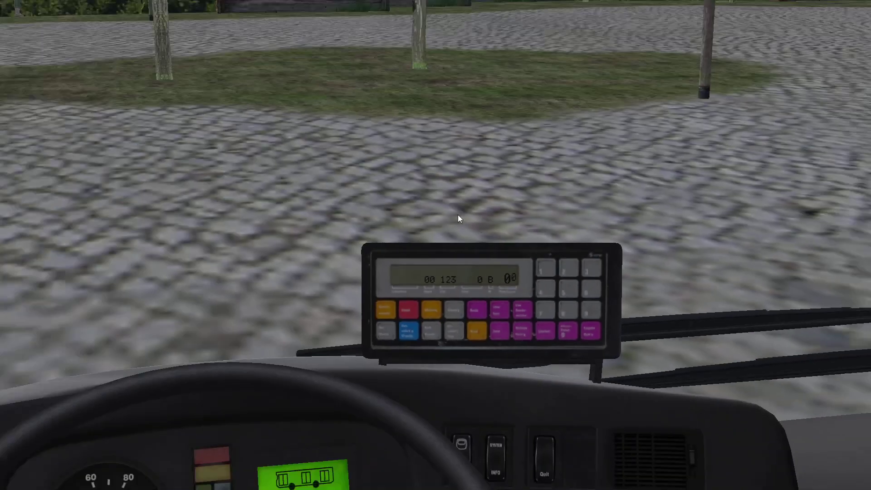
pyautogui.press('Right')
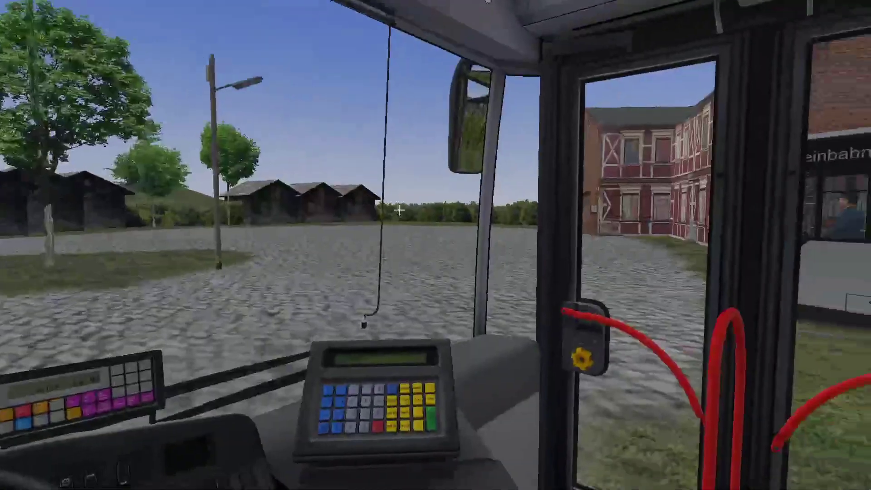
pyautogui.press('Left')
pyautogui.press('F3')
pyautogui.moveTo(409, 211); pyautogui.dragTo(445, 226)
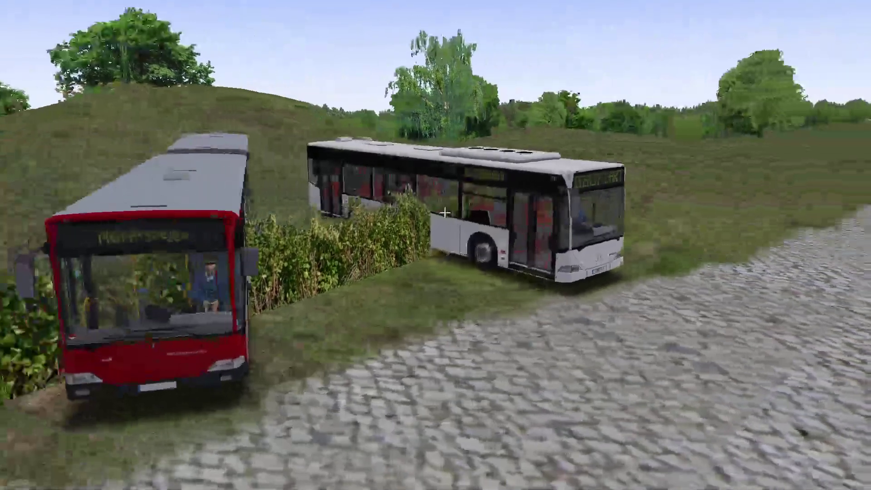
# - Drive the white Citaro into a new parking position beside the Rheinbahn bus, with both front displays facing the cobbled square
pyautogui.press('F1')
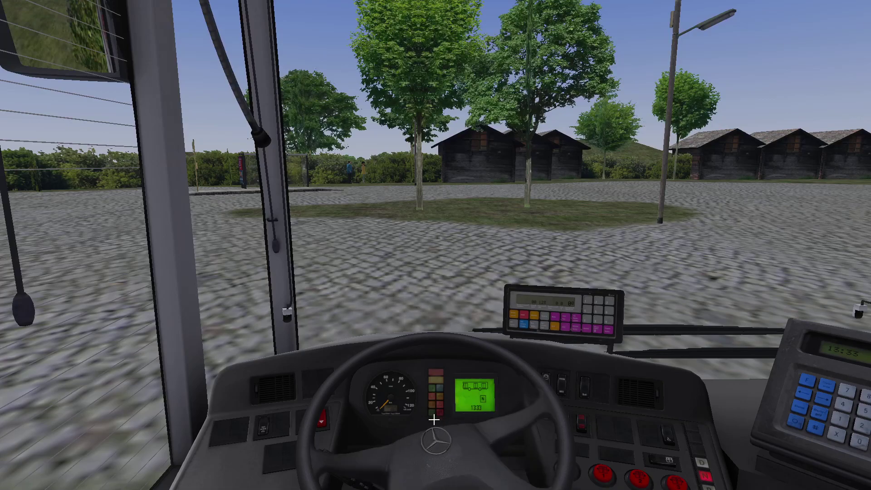
pyautogui.press('d')
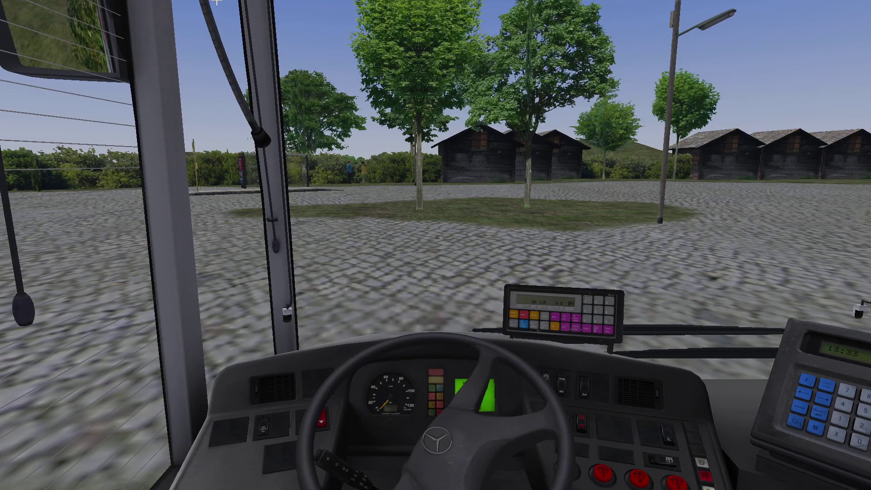
pyautogui.press('Right')
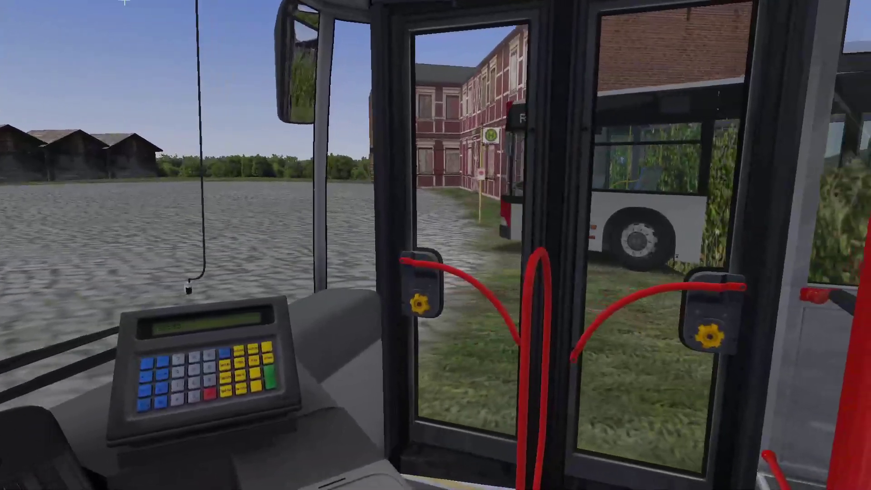
pyautogui.press('Left')
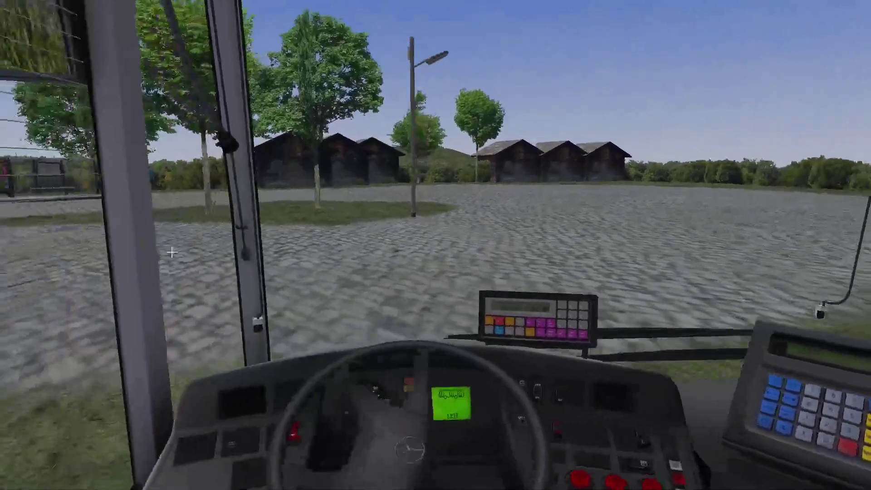
pyautogui.press('n')
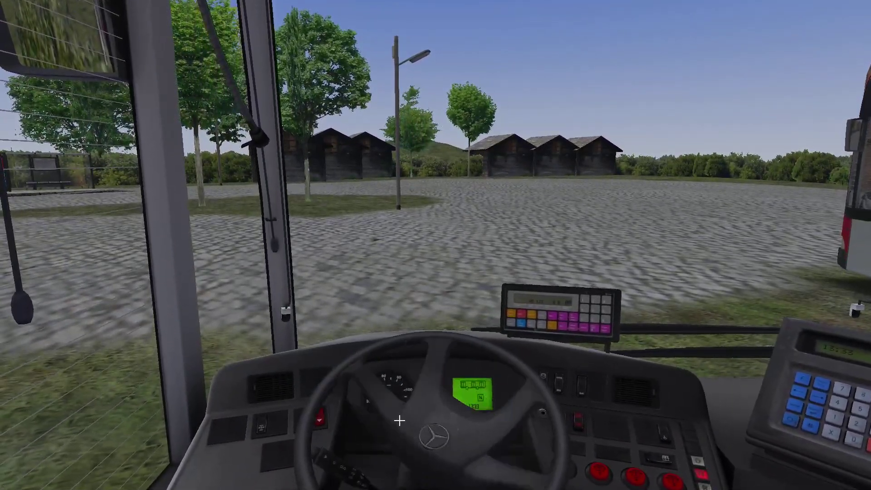
pyautogui.press('d')
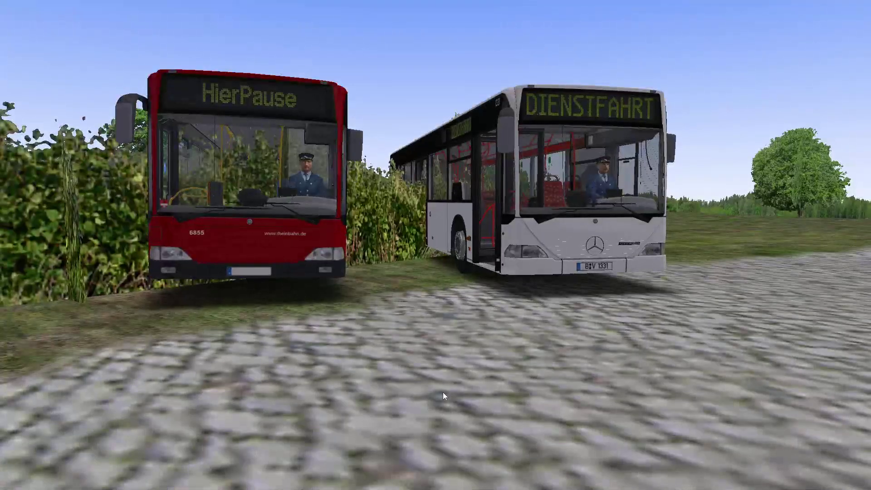
# - Switch the active vehicle through the vehicle selection and bring the fronts of both buses into the outside view
pyautogui.press('F1')
pyautogui.moveTo(753, 405)
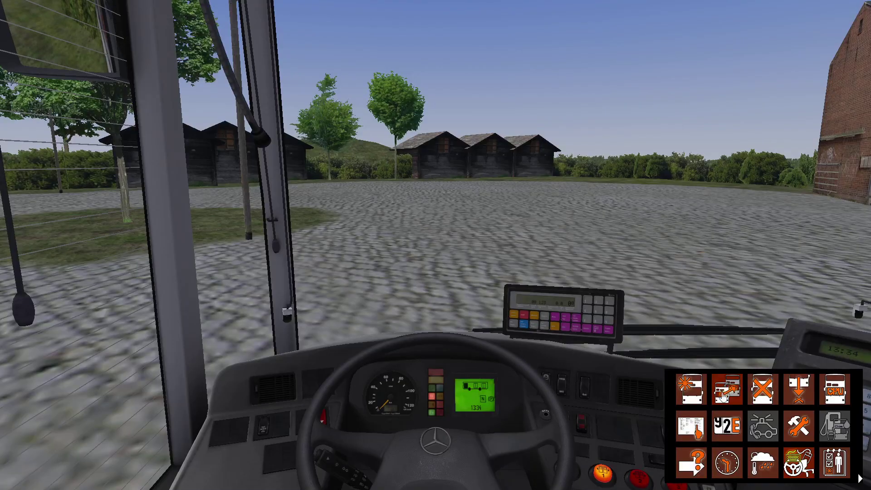
pyautogui.click(727, 389)
pyautogui.click(414, 181)
pyautogui.click(336, 304)
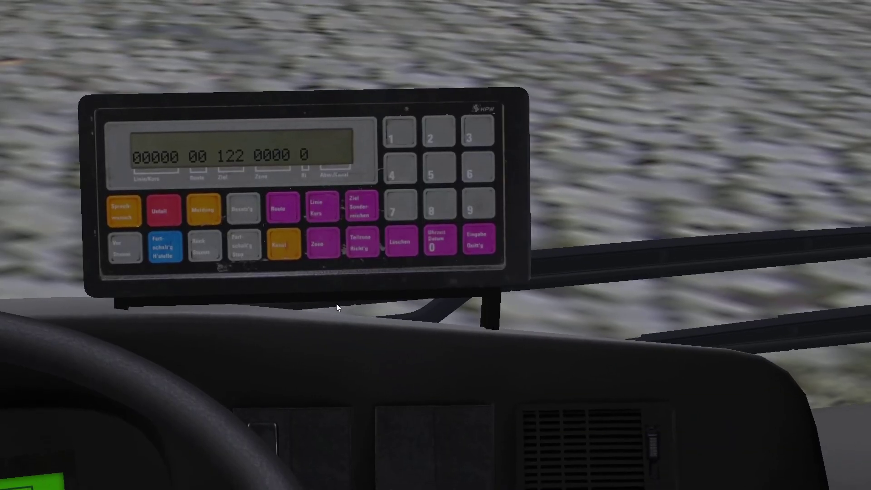
pyautogui.moveTo(336, 304); pyautogui.dragTo(338, 228)
pyautogui.press('e')
pyautogui.press('F4')
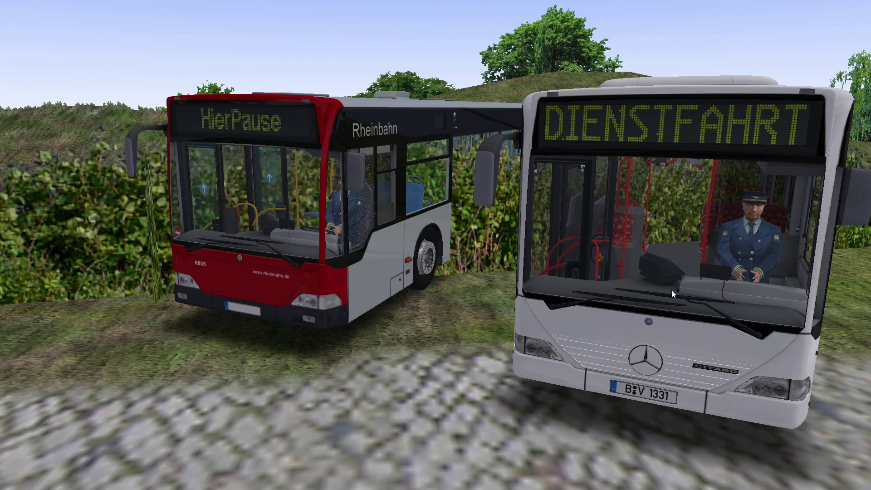
# - Take two screenshots of the HierPause and Dienstfahrt displays from different angles, and view the white Citaro's front up close
pyautogui.press('F12')
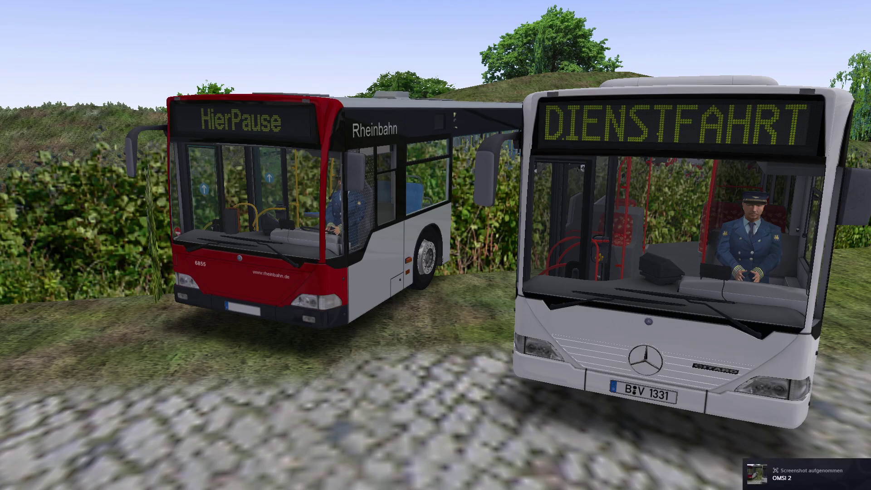
pyautogui.moveTo(520, 279); pyautogui.dragTo(423, 289)
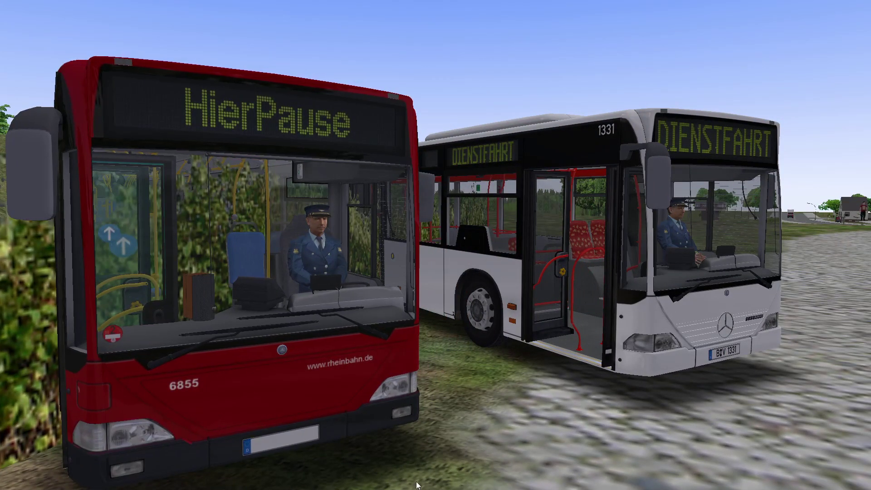
pyautogui.press('F12')
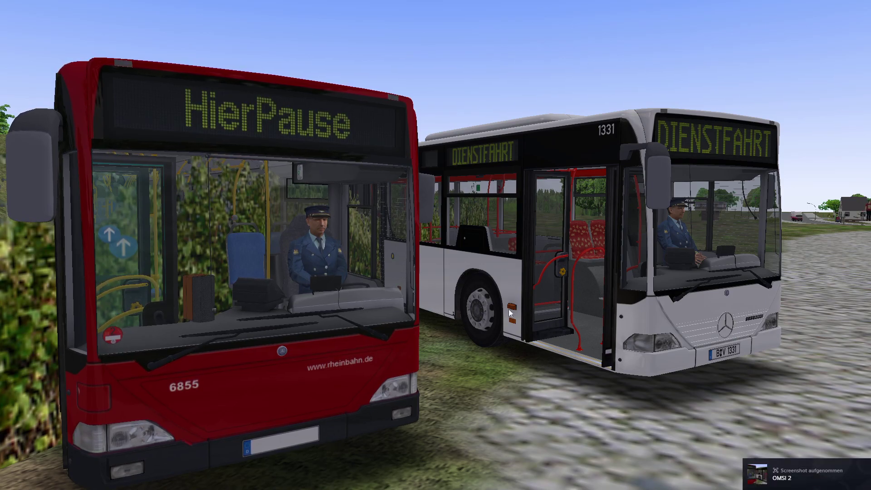
pyautogui.moveTo(580, 309); pyautogui.dragTo(527, 348)
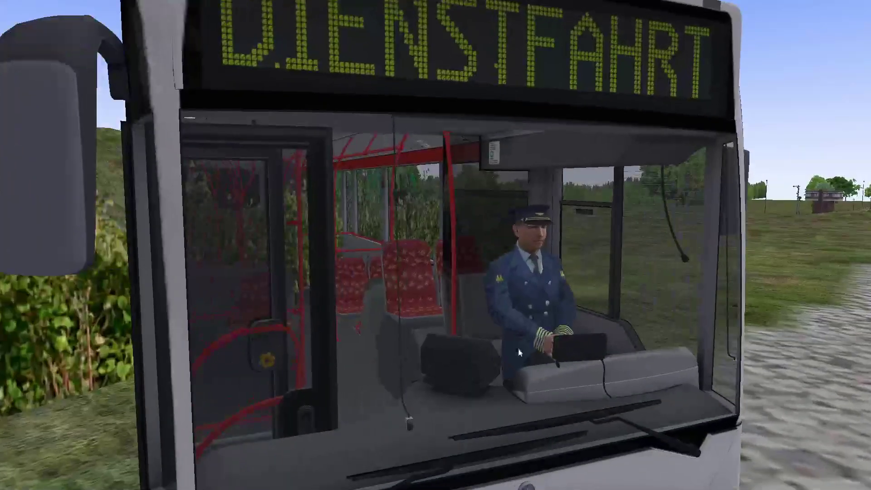
pyautogui.moveTo(374, 327); pyautogui.dragTo(507, 300)
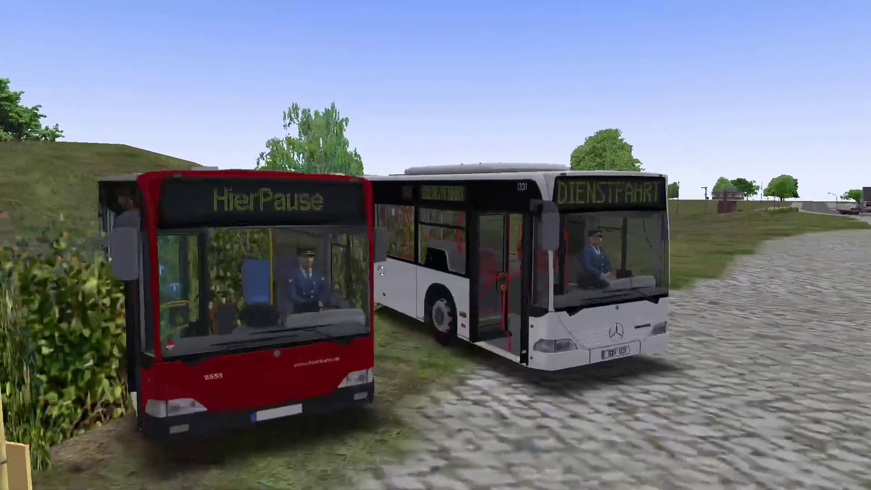
# - Quit OMSI 2 and return to the desktop
pyautogui.press('Escape')
pyautogui.click(437, 326)
pyautogui.click(449, 262)
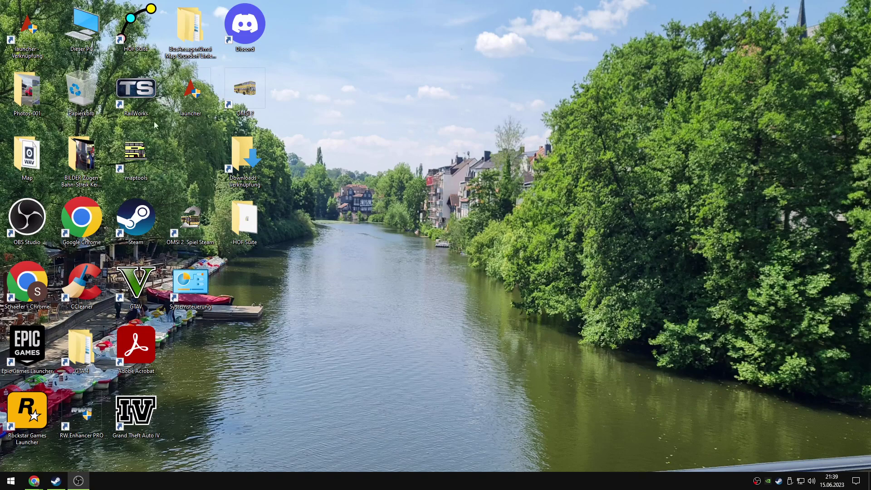
# - Open HOF Suite from the desktop to view its start window, and close it without editing anything
pyautogui.click(137, 50)
pyautogui.doubleClick(138, 52)
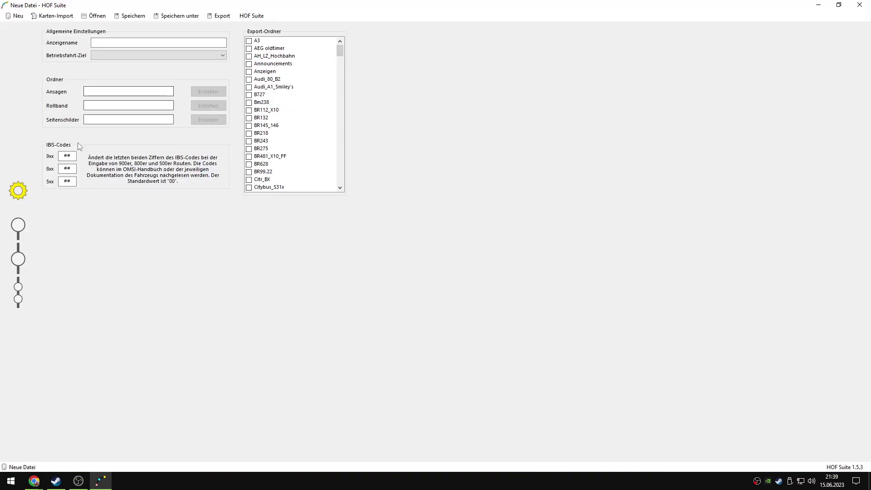
pyautogui.click(860, 5)
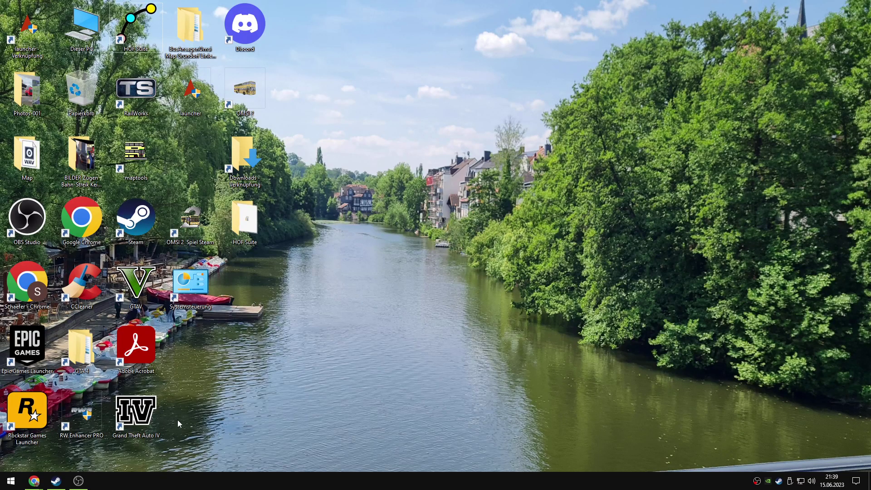
pyautogui.click(43, 481)
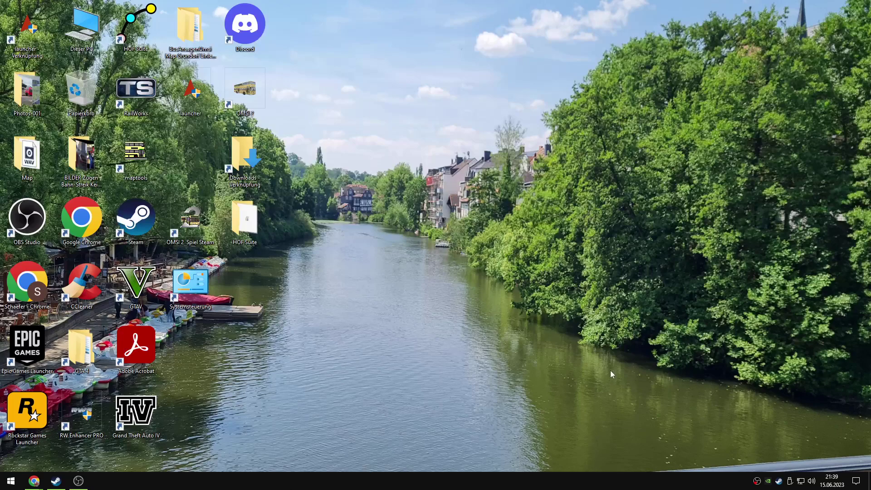